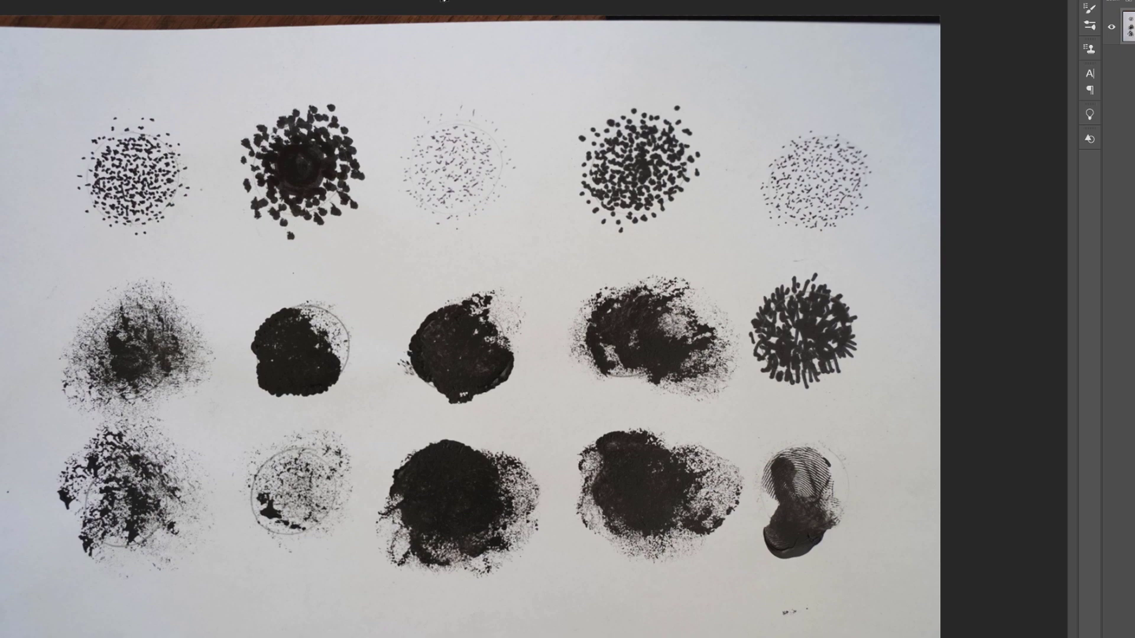
Step: Crop the photo to the two rows of ink blots beneath the top row, trimming the margins on all sides
key(c)
mouse_move(448, 70)
mouse_down()
mouse_move(438, 124)
mouse_move(456, 170)
mouse_up()
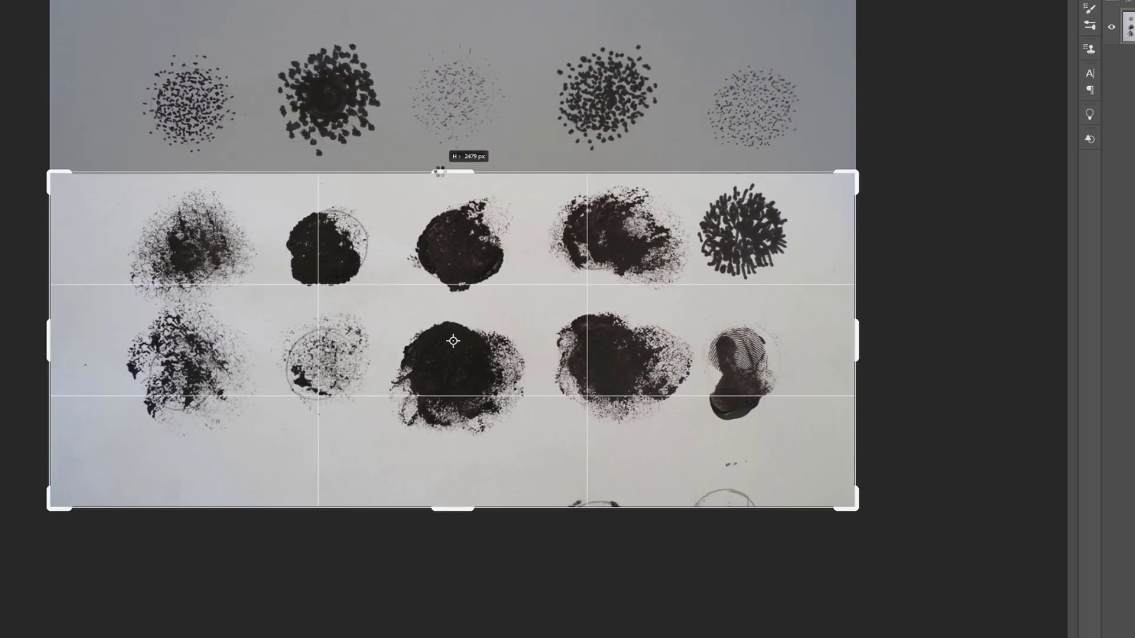
drag(454, 510, 455, 491)
drag(854, 334, 832, 334)
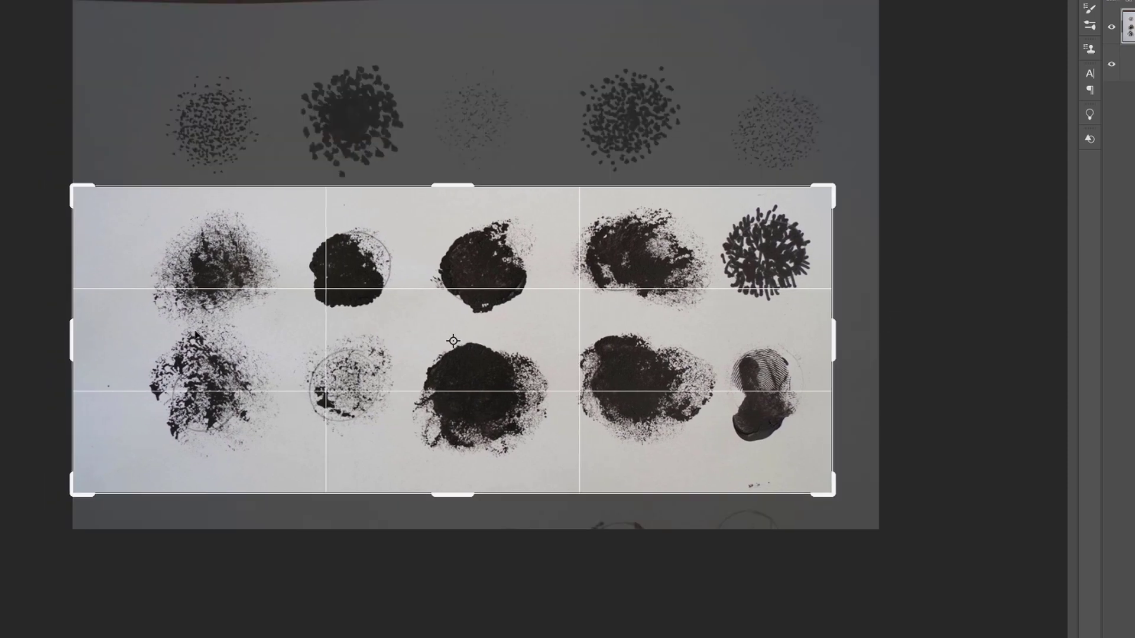
drag(66, 340, 98, 340)
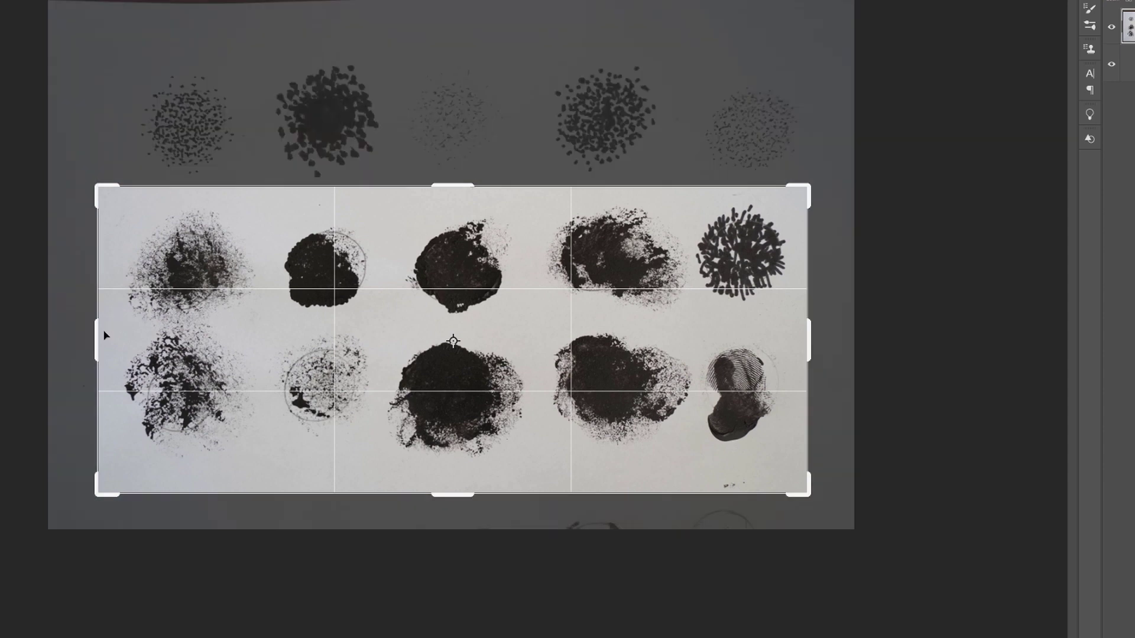
key(Return)
key(ctrl+plus)
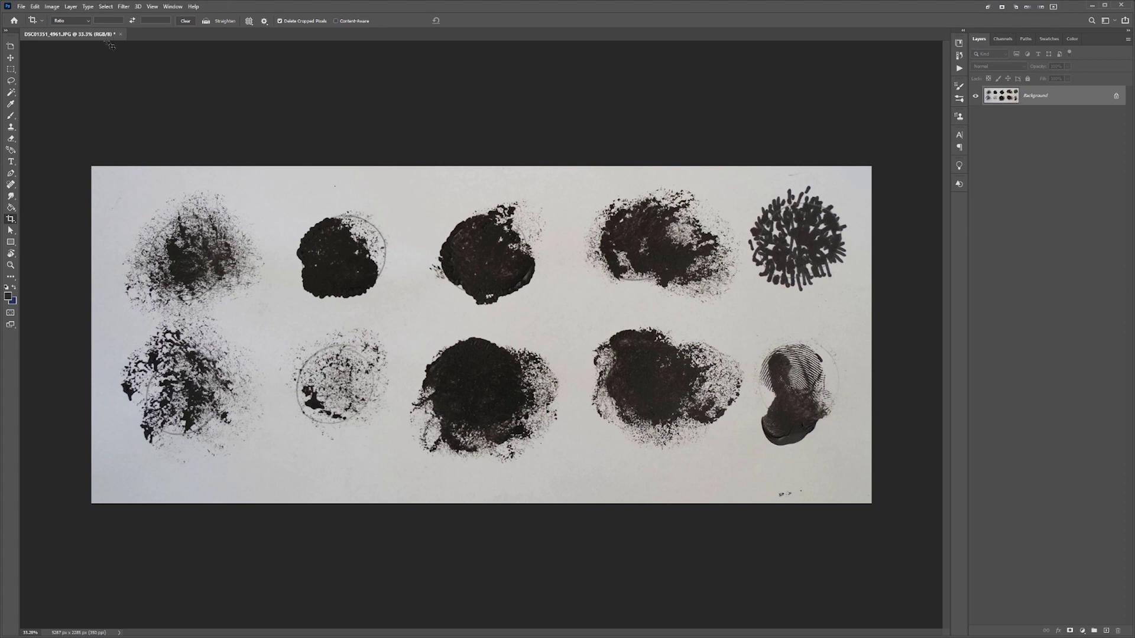
Step: Convert the cropped photo to Grayscale mode
click(57, 7)
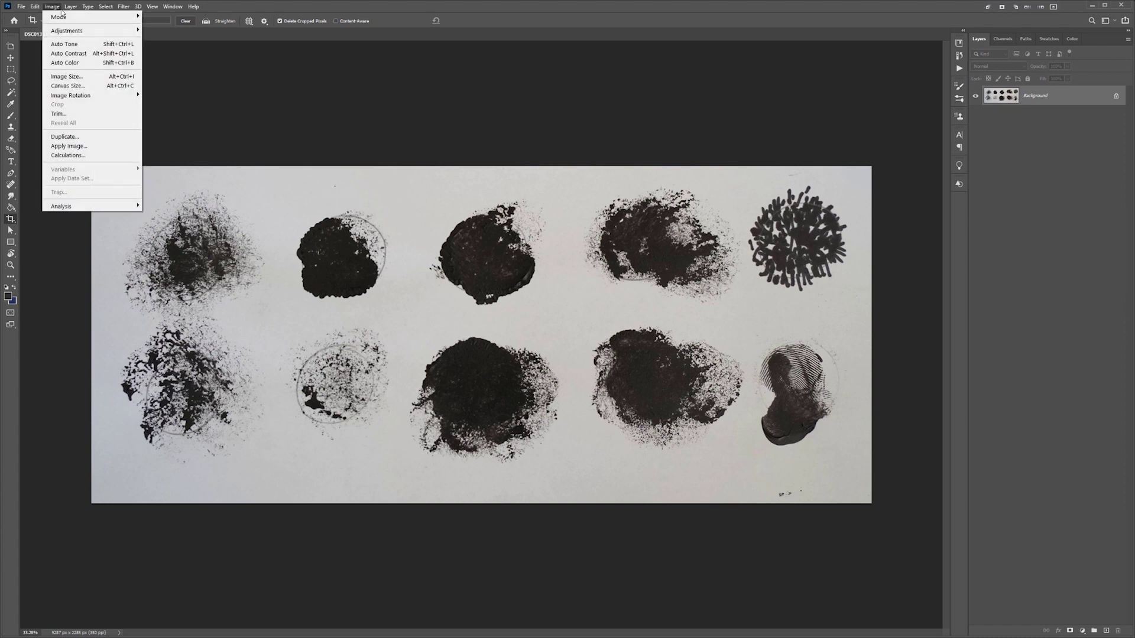
mouse_move(89, 17)
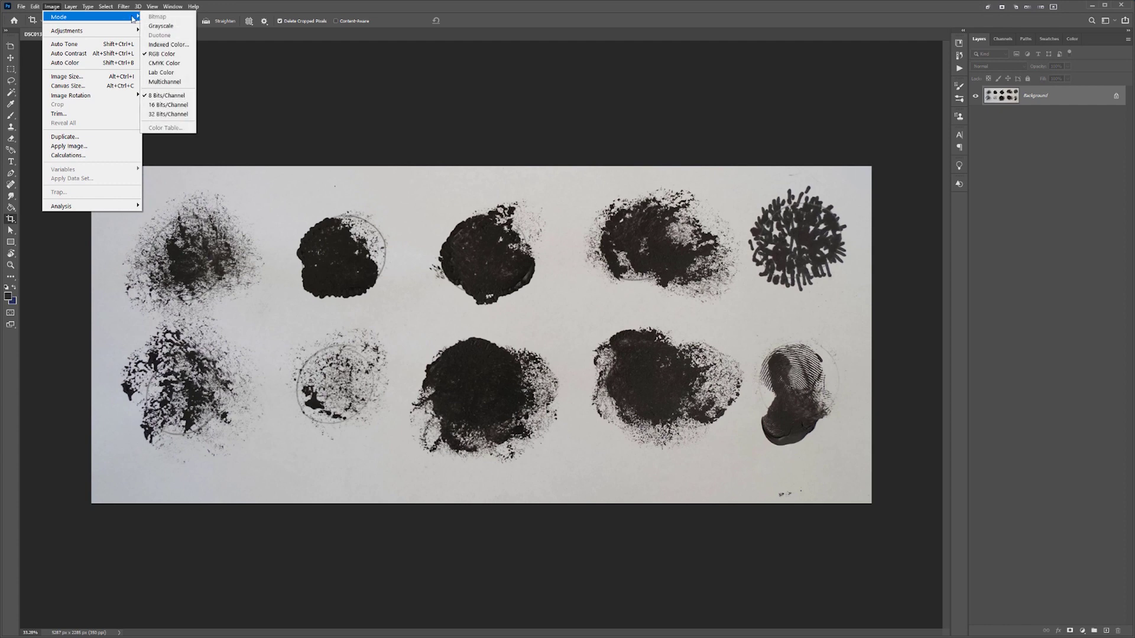
click(183, 32)
Step: Apply Levels to the ink blots with input levels of 43 for black, 3.02 for midtones and 176 for white
scroll(334, 260, up, 6)
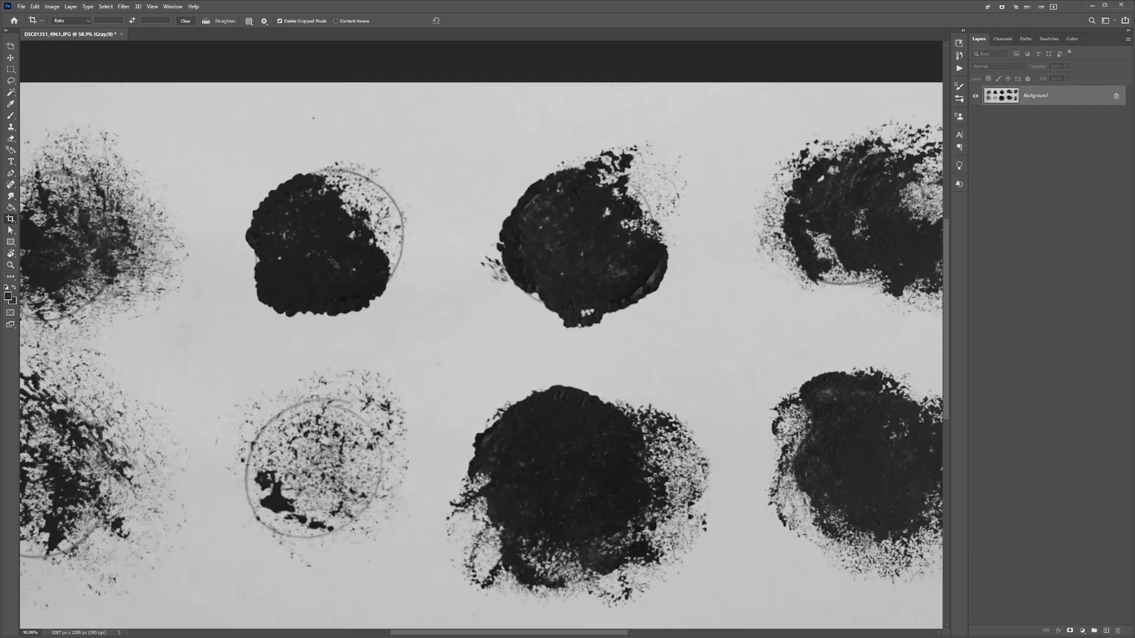
scroll(375, 247, down, 5)
key(ctrl+l)
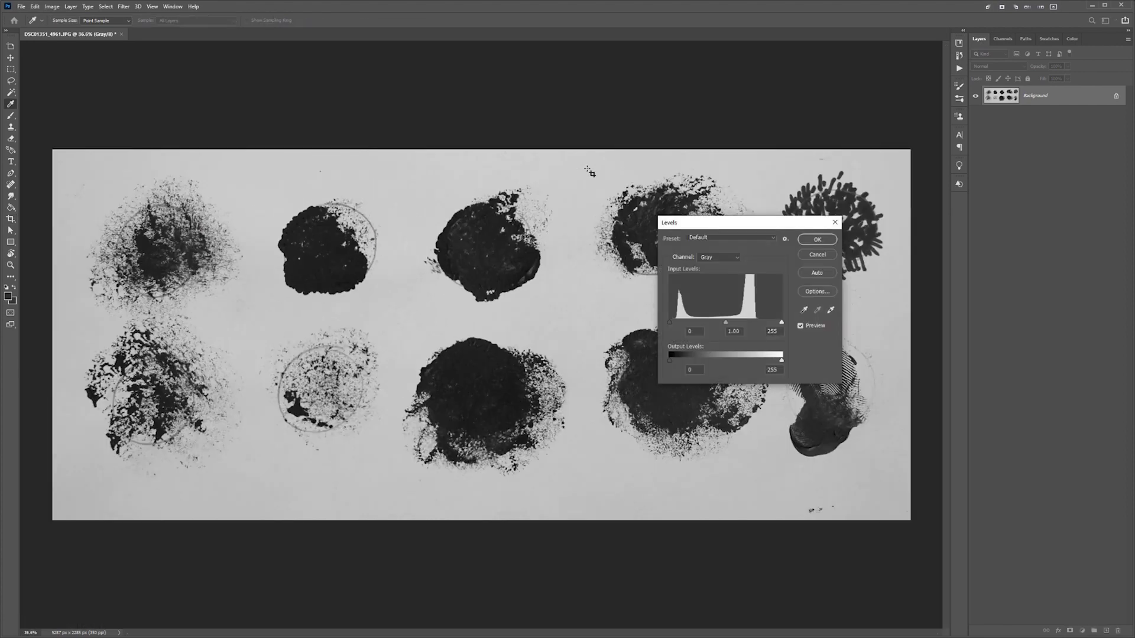
mouse_move(669, 322)
mouse_down()
mouse_move(711, 323)
mouse_move(668, 322)
mouse_up()
drag(776, 324, 746, 322)
mouse_move(669, 324)
mouse_down()
mouse_move(713, 322)
mouse_move(658, 323)
mouse_up()
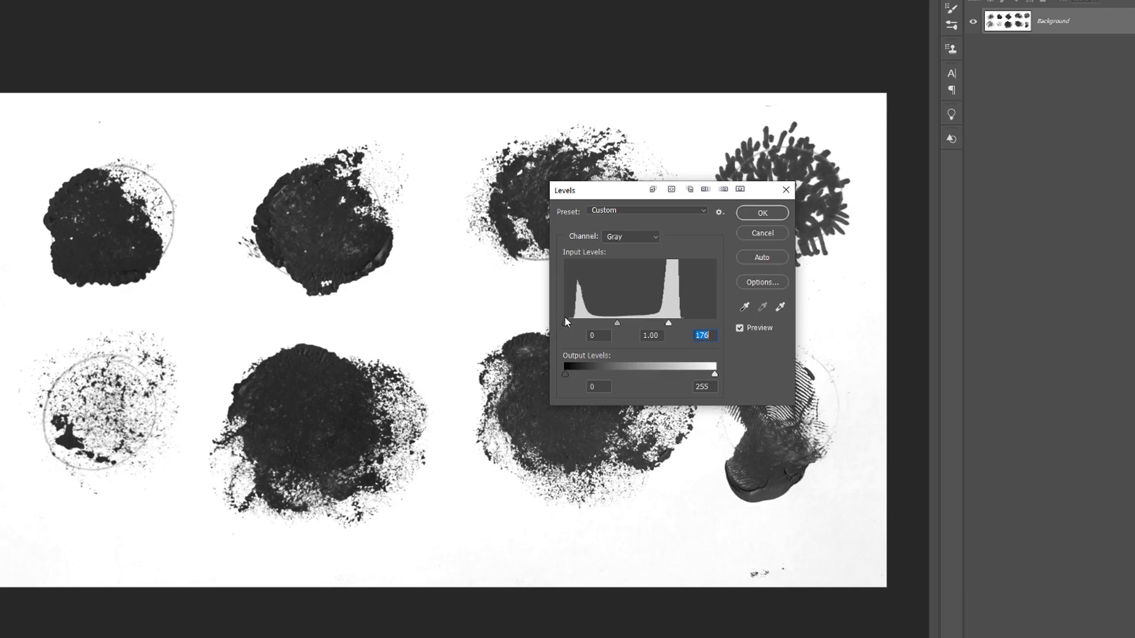
mouse_move(565, 322)
mouse_down()
mouse_move(674, 325)
mouse_move(592, 326)
mouse_up()
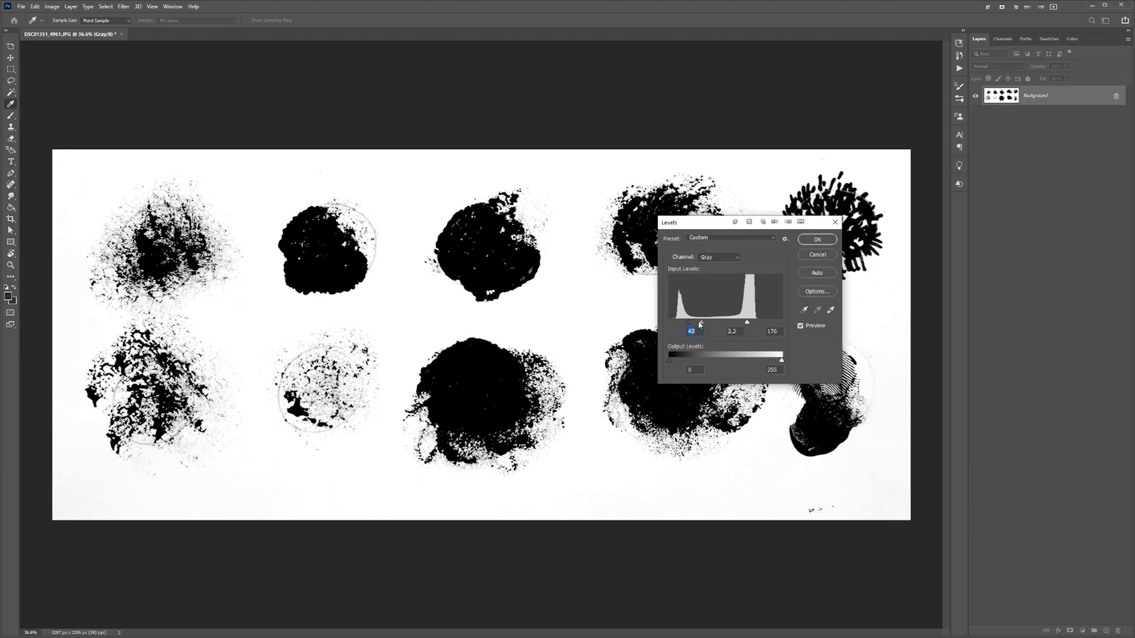
drag(699, 324, 696, 324)
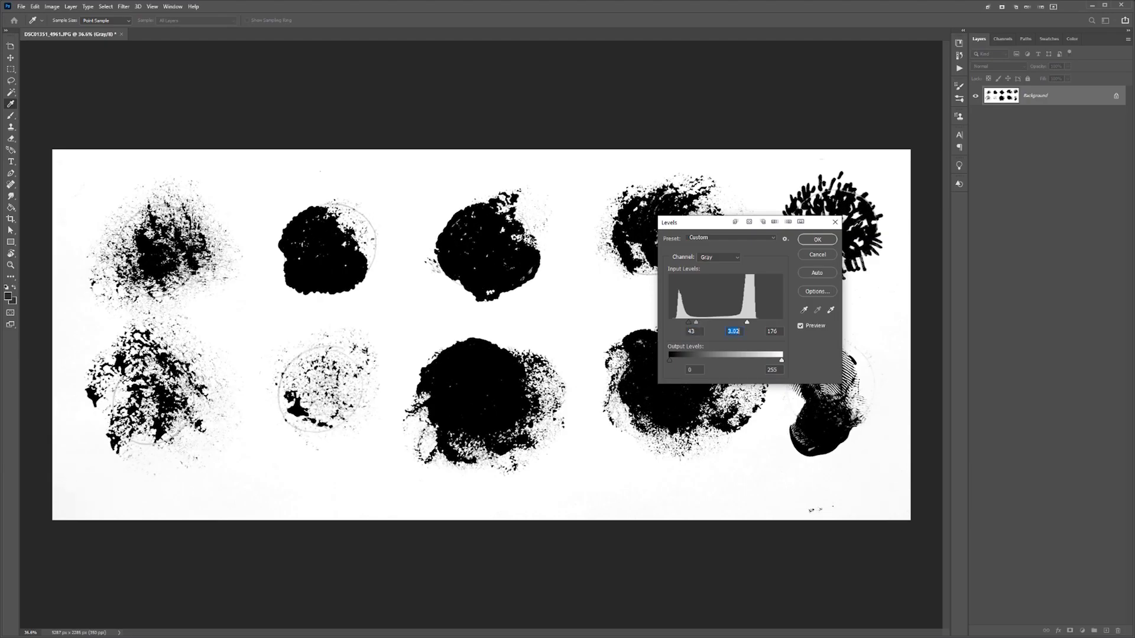
click(816, 240)
Step: Convert the grayscale ink-blot image to Bitmap mode
key(v)
scroll(594, 197, down, 3)
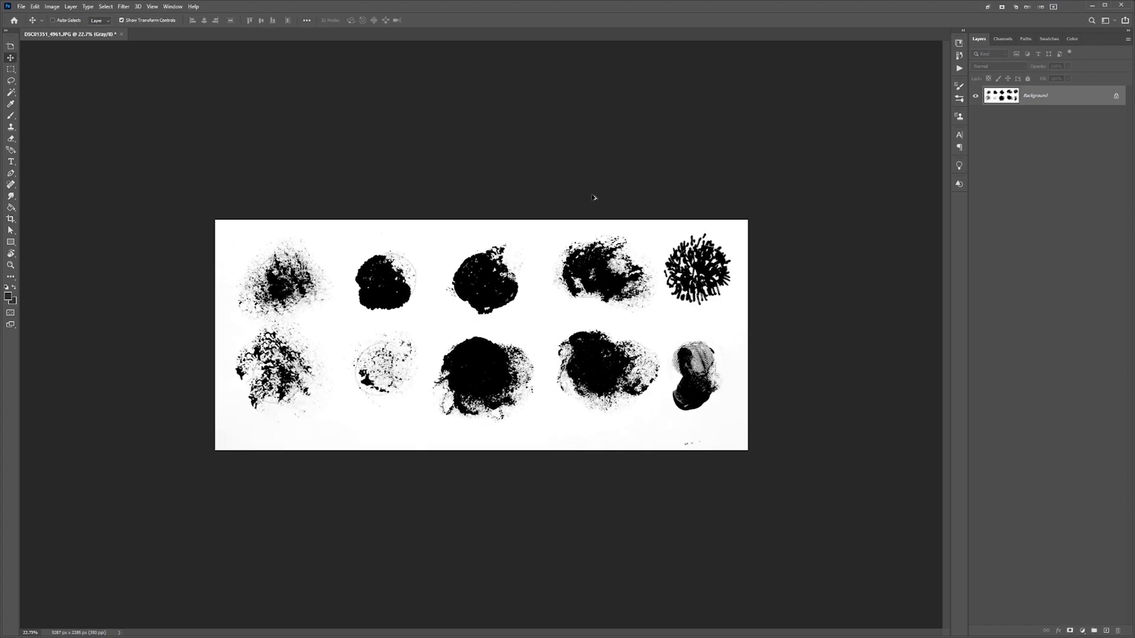
scroll(336, 242, up, 3)
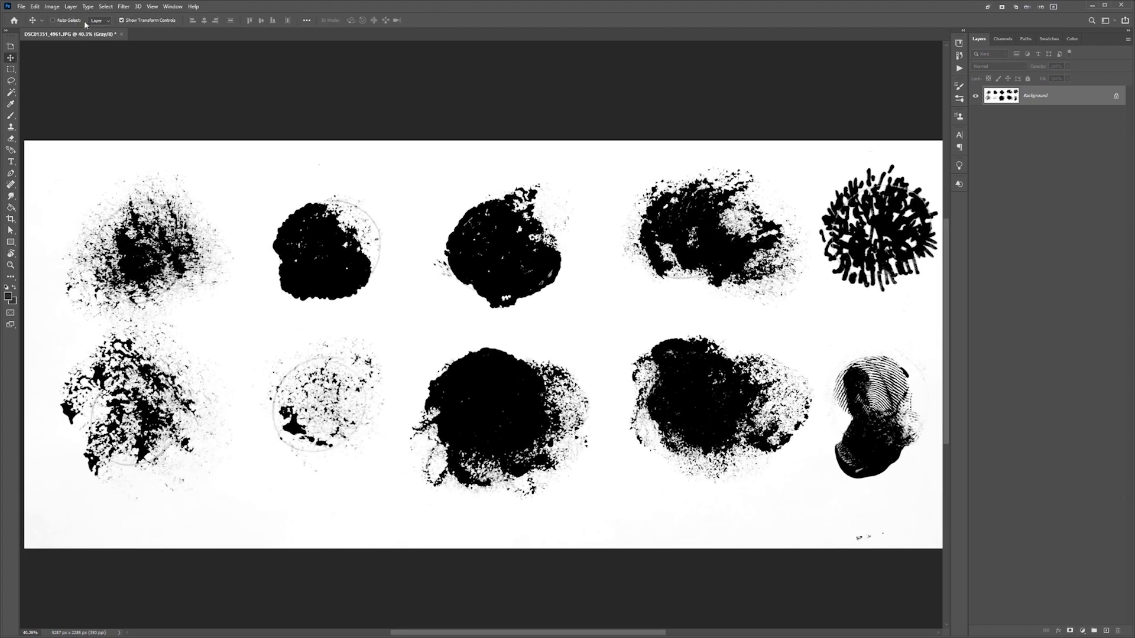
click(52, 7)
mouse_move(65, 16)
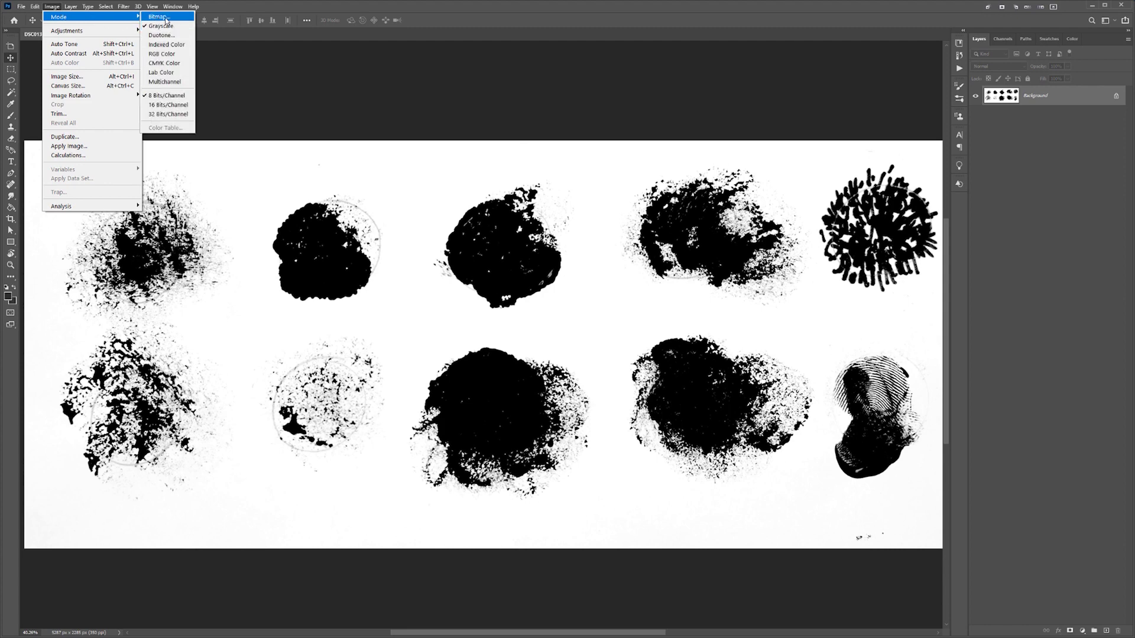
click(166, 19)
click(619, 321)
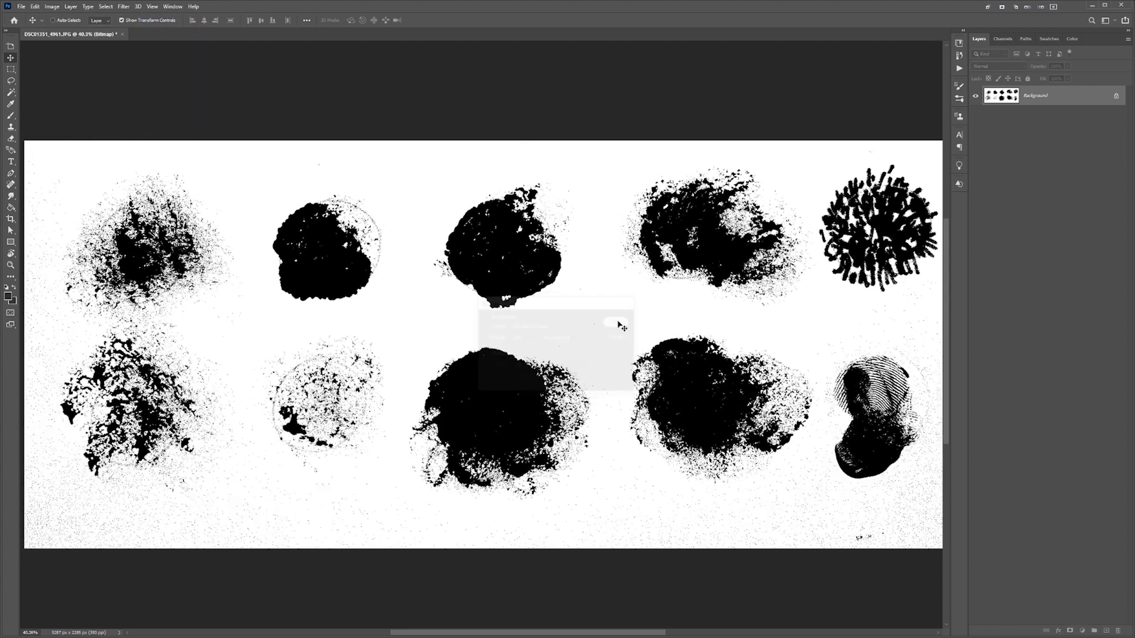
Step: Export the bitmap for web as a very high quality JPEG scaled to 50 percent, saving it to the Desktop
scroll(574, 221, up, 5)
scroll(575, 221, up, 4)
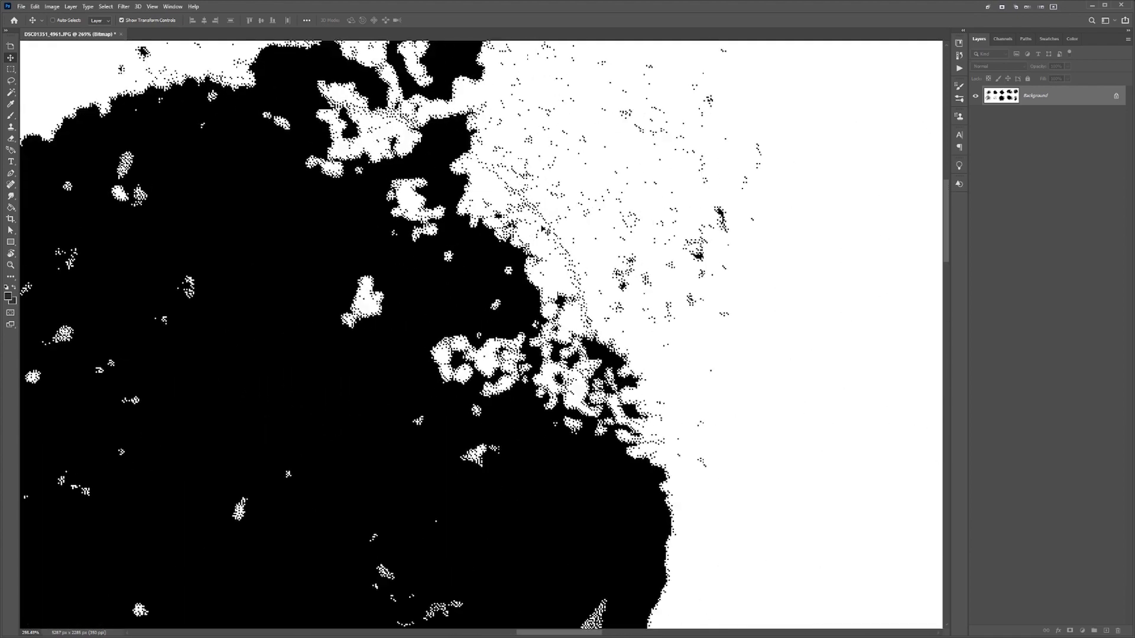
scroll(545, 230, down, 10)
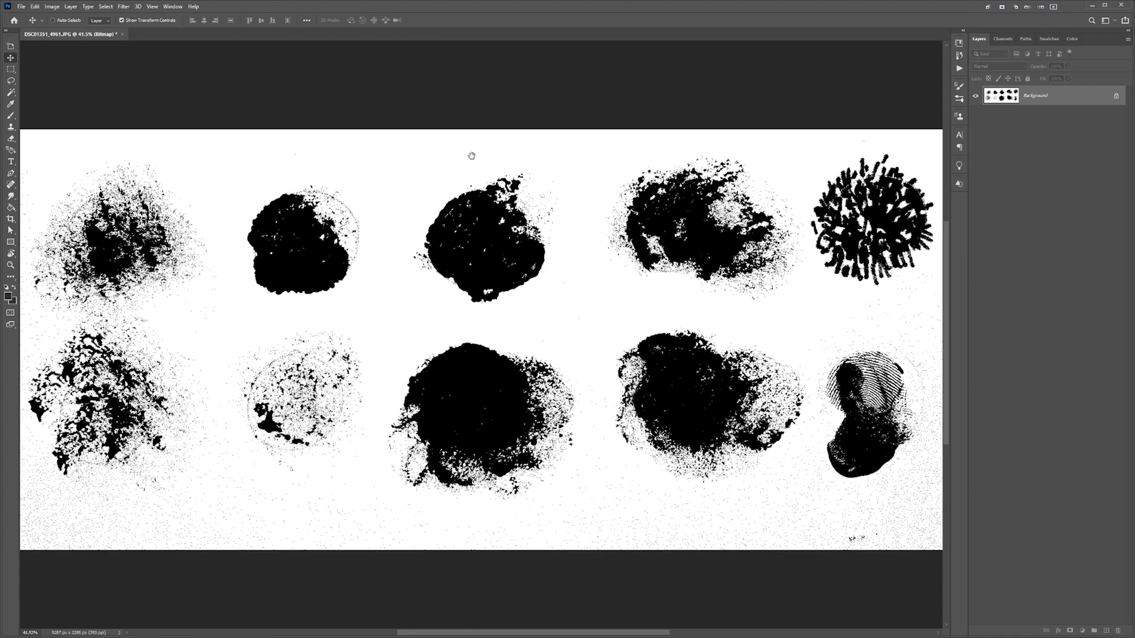
scroll(471, 154, down, 5)
scroll(861, 310, up, 2)
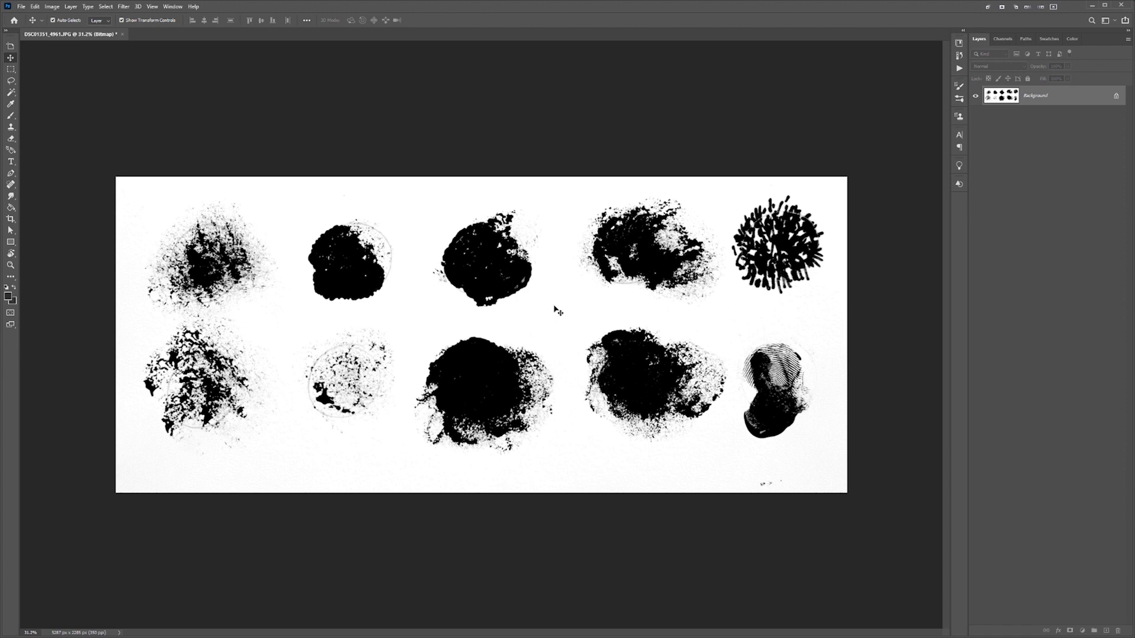
key(ctrl+alt+shift+s)
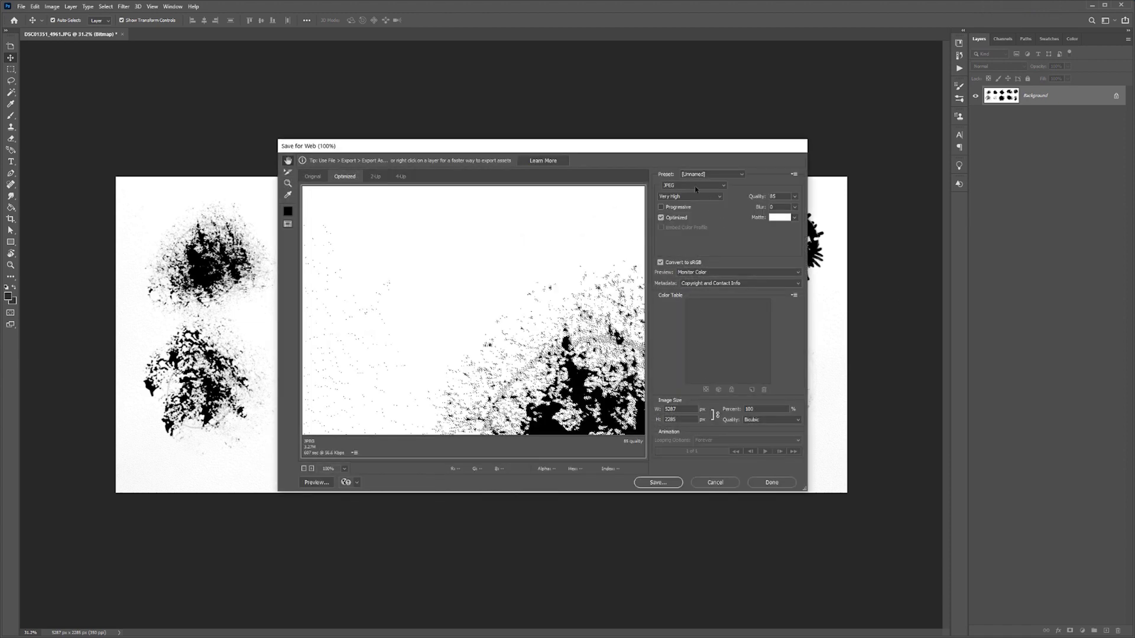
drag(761, 410, 721, 411)
text(50)
click(648, 481)
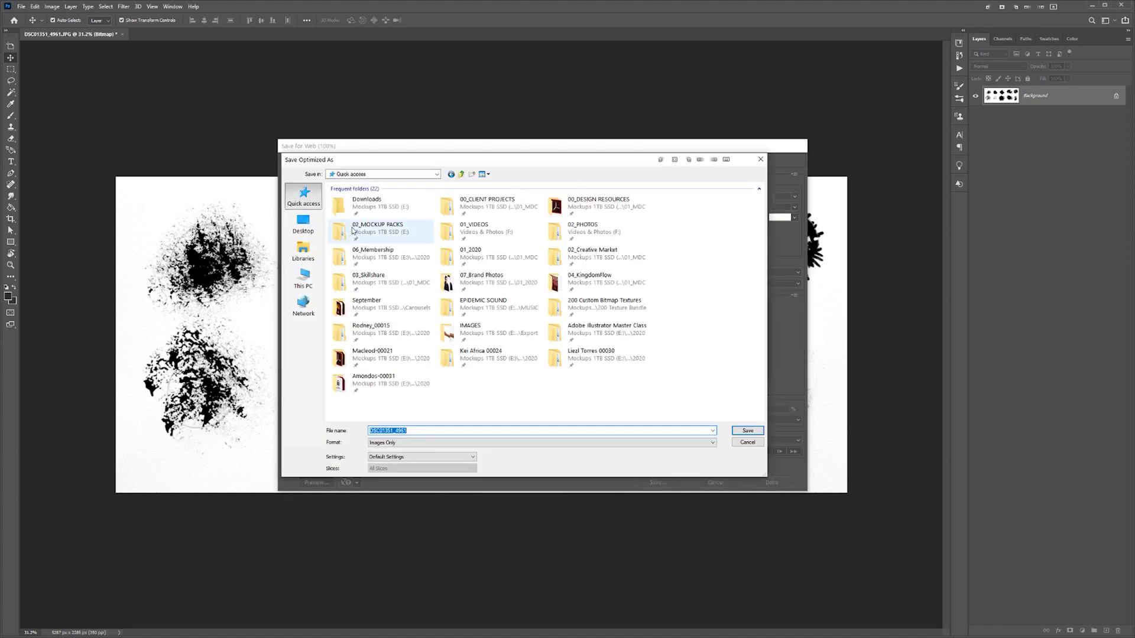
click(303, 223)
click(746, 430)
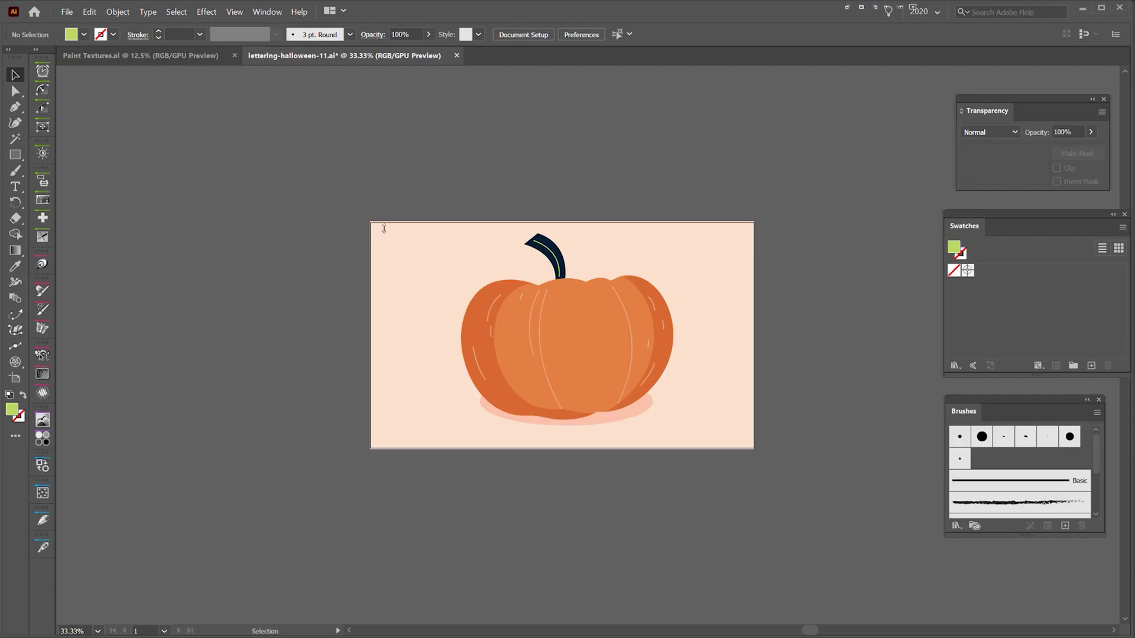
Step: Switch to Illustrator, place the exported ink-blot JPEG in the pumpkin document and move it below the artboard
click(380, 228)
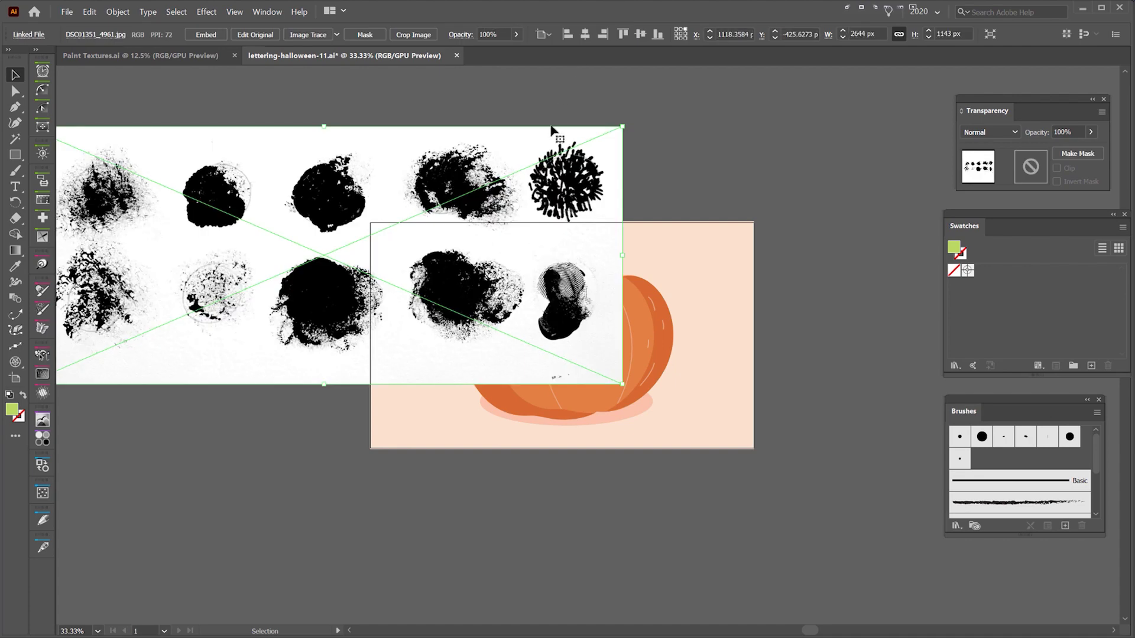
drag(398, 243, 540, 574)
scroll(583, 284, up, 1)
scroll(583, 284, down, 2)
drag(548, 472, 620, 338)
scroll(542, 220, up, 1)
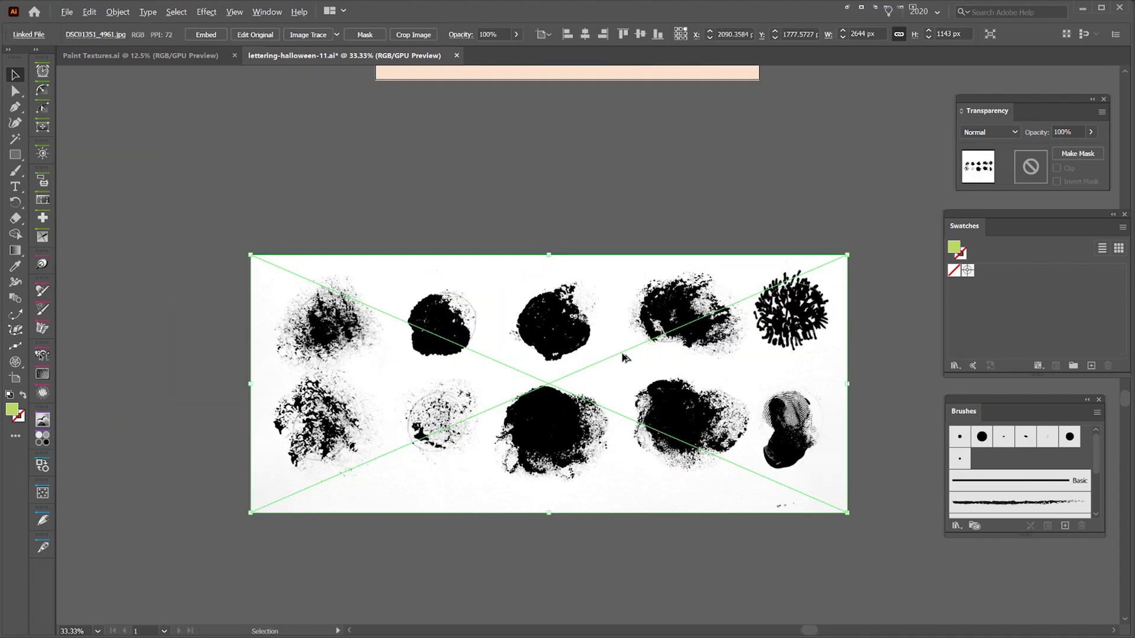
scroll(622, 356, up, 1)
Step: Run Image Trace with the default preset on the placed ink-blot image
key(Tab)
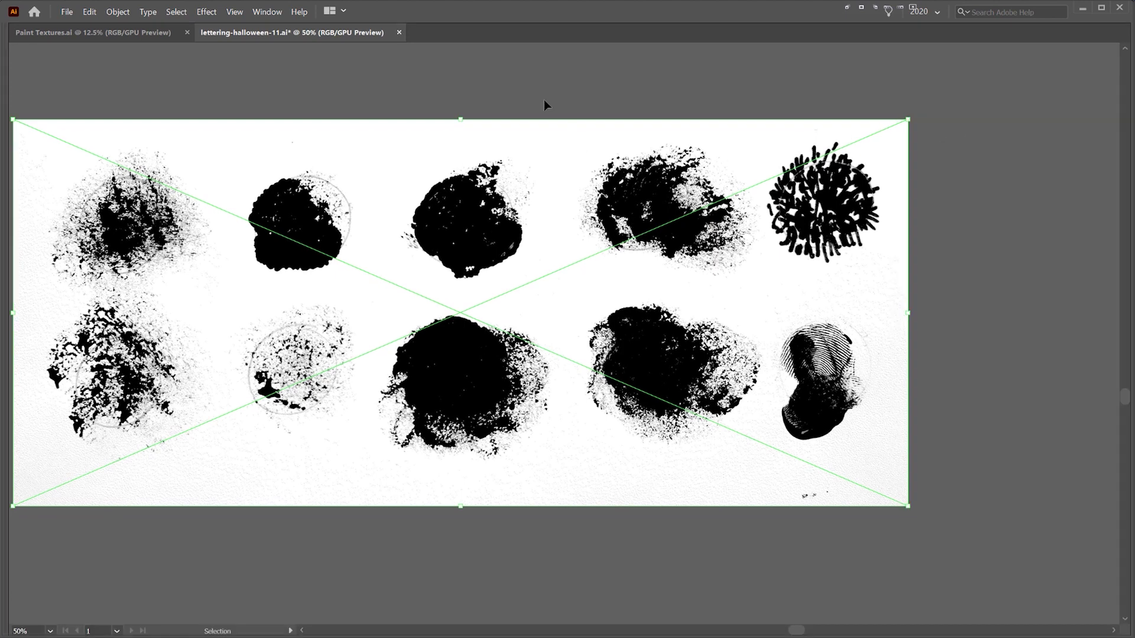
key(Tab)
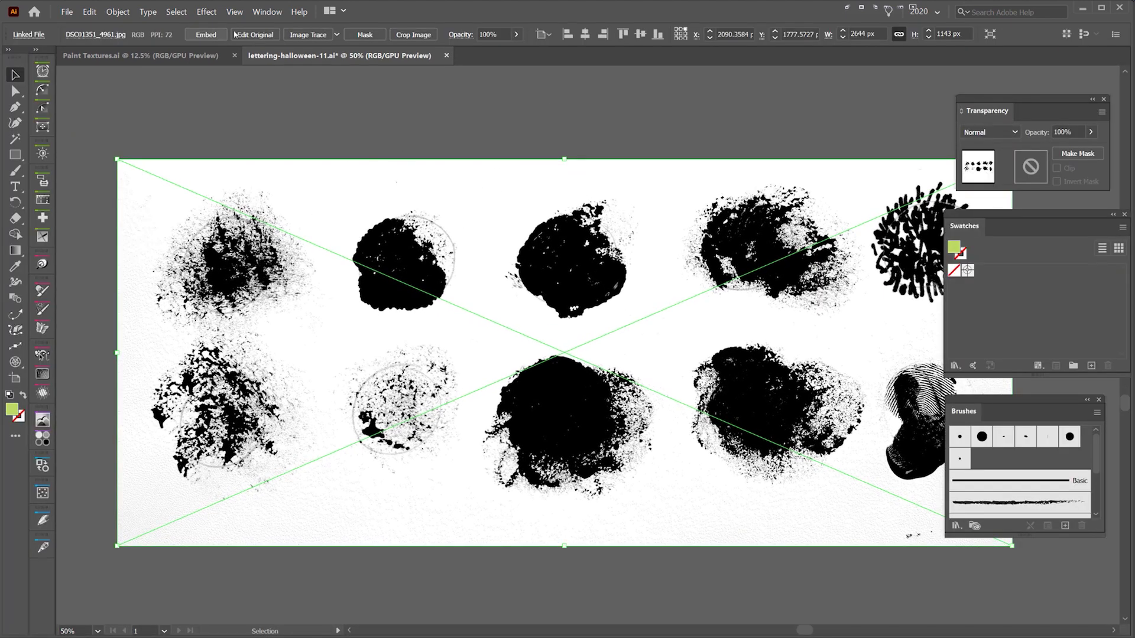
click(313, 35)
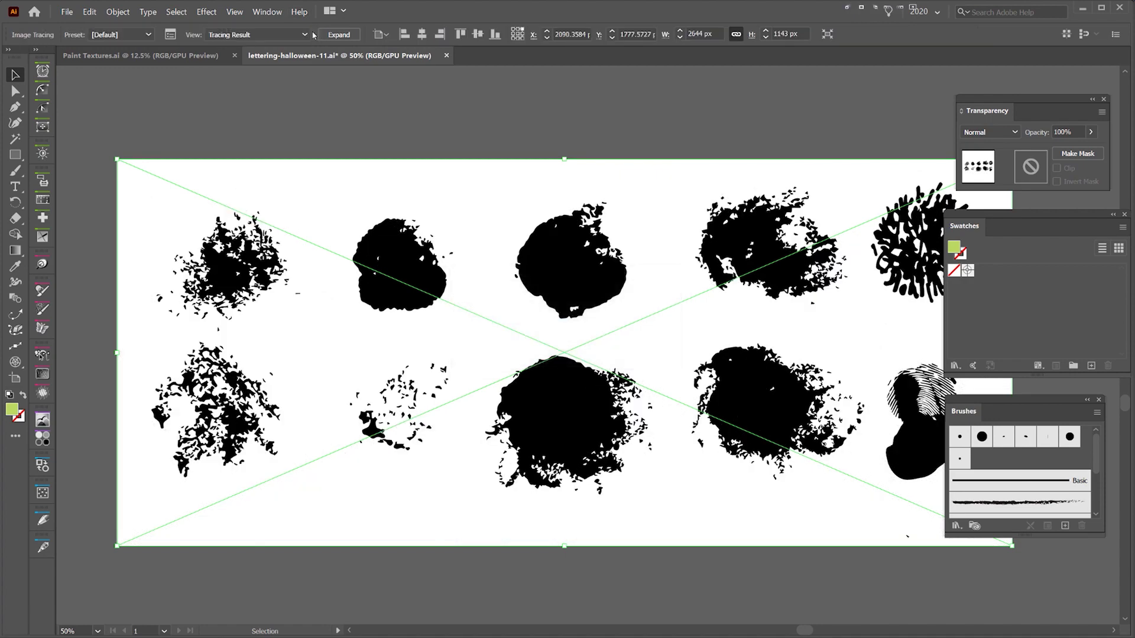
Step: Close the Swatches and Transparency panels and move the Brushes panel clear of the traced image
scroll(423, 255, up, 4)
scroll(346, 231, down, 3)
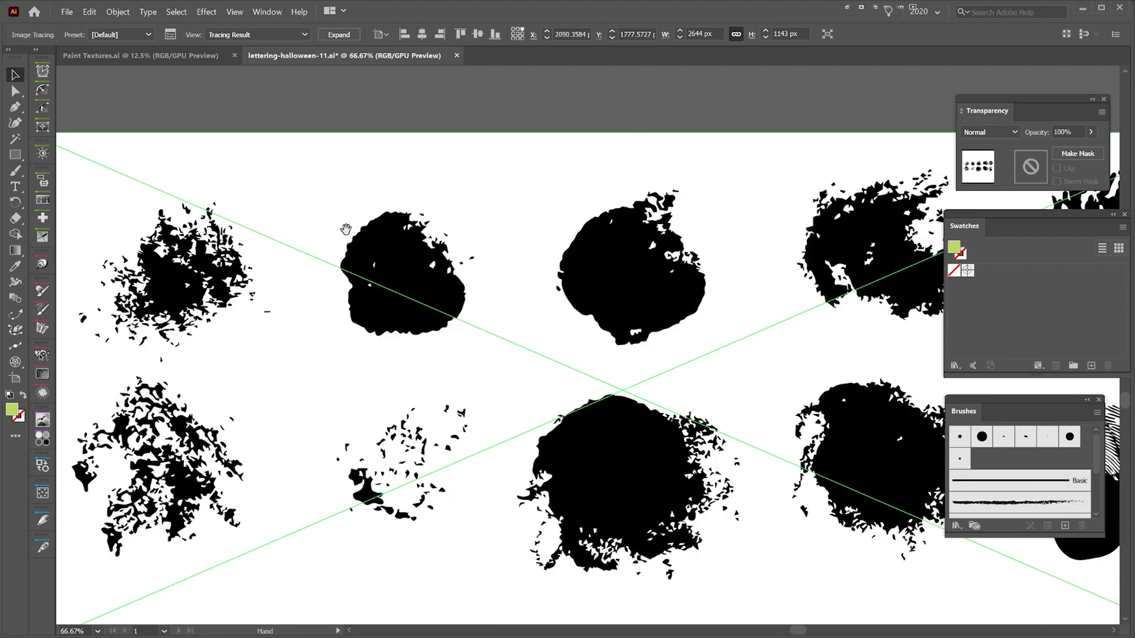
mouse_move(981, 407)
mouse_down()
mouse_move(1022, 413)
mouse_move(1007, 418)
mouse_up()
drag(1013, 217, 1132, 373)
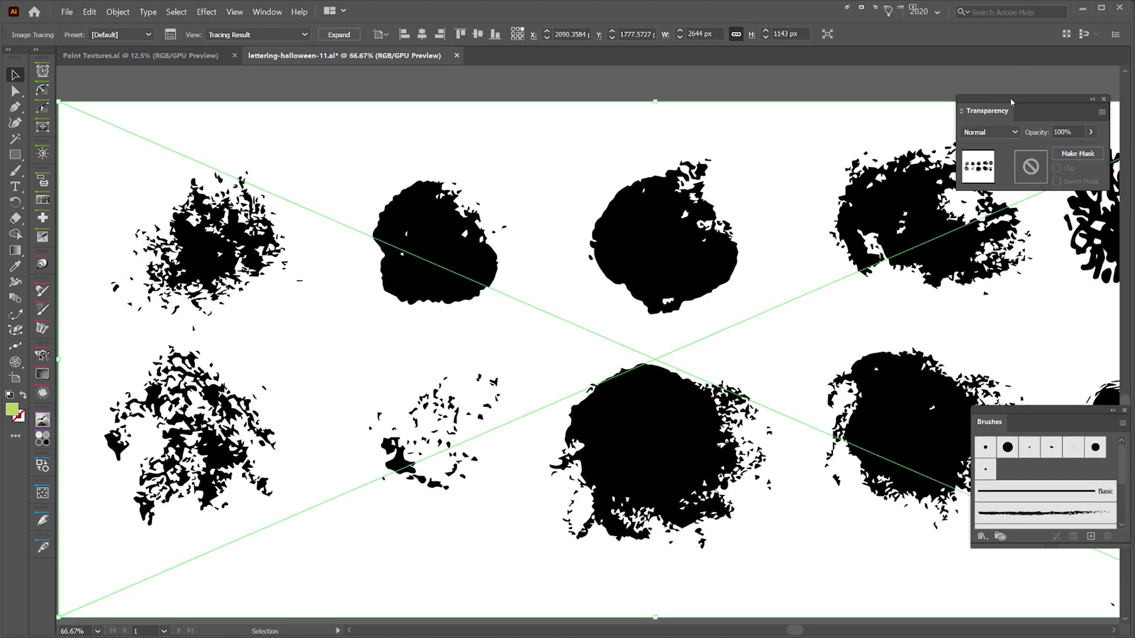
click(1103, 98)
drag(1002, 414, 1062, 411)
Step: Examine how much blot texture the default trace keeps, and open the Image Trace settings
scroll(740, 357, down, 2)
drag(740, 357, 627, 348)
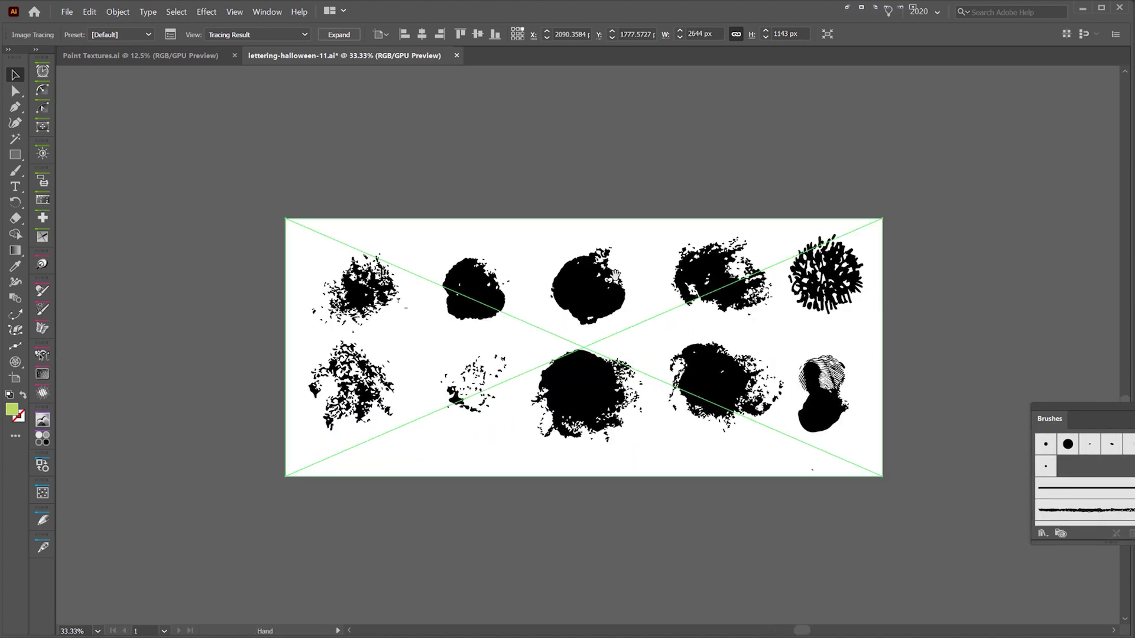
scroll(706, 257, up, 3)
scroll(715, 265, down, 1)
drag(705, 265, 589, 160)
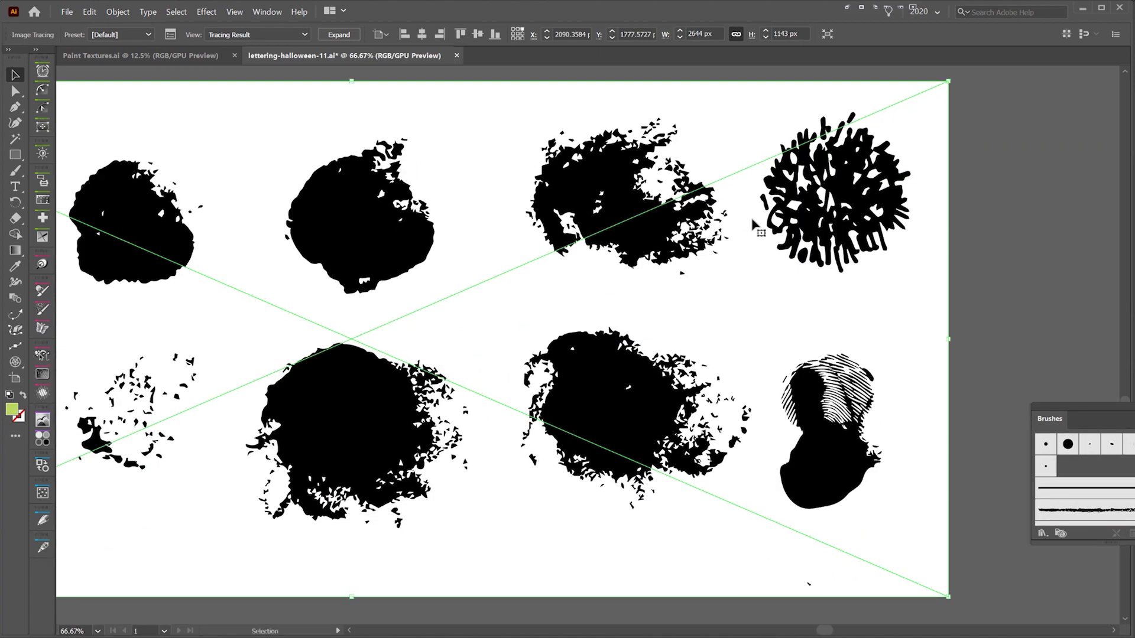
drag(390, 347, 659, 300)
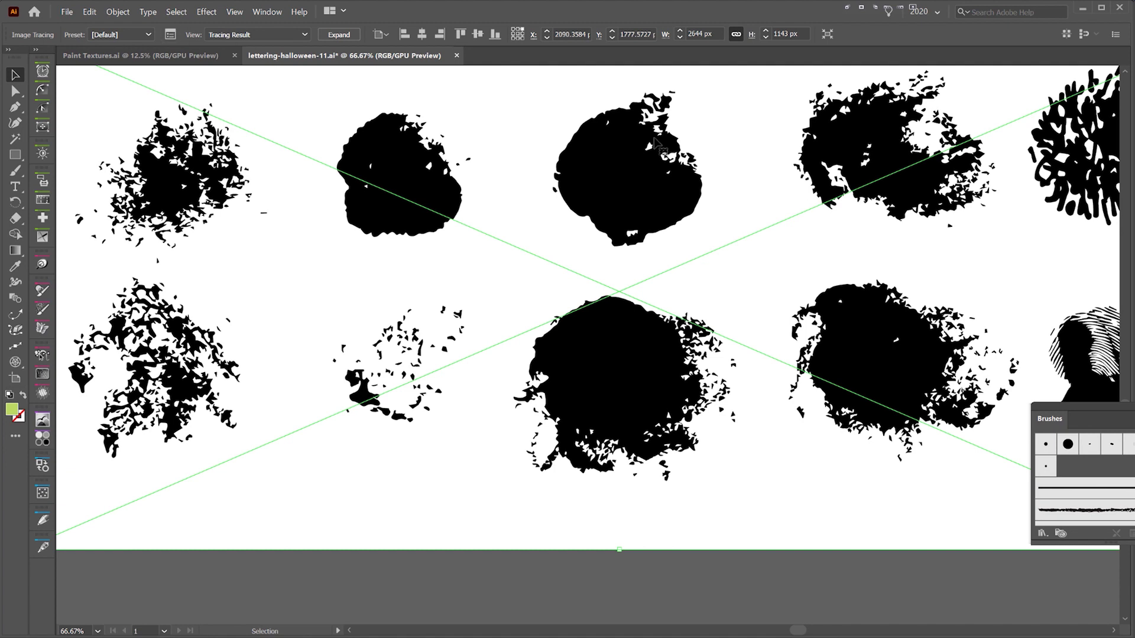
mouse_move(792, 188)
mouse_down()
mouse_move(692, 187)
mouse_move(683, 146)
mouse_up()
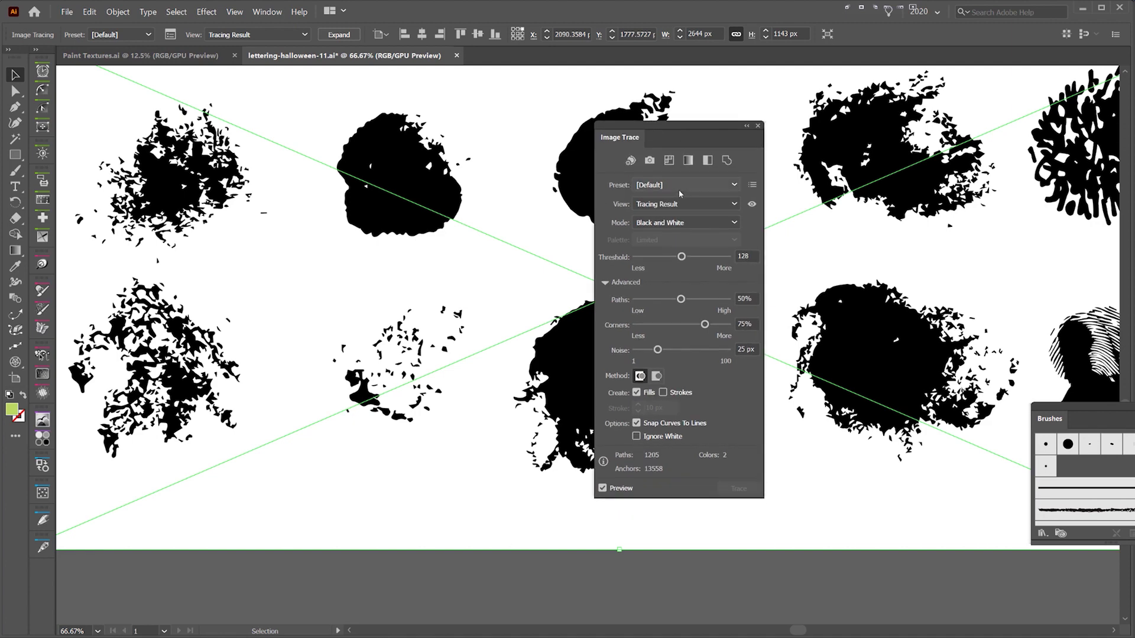
Step: Try trace thresholds of 29 and 222 and compare the detail in the blots
drag(647, 262, 647, 261)
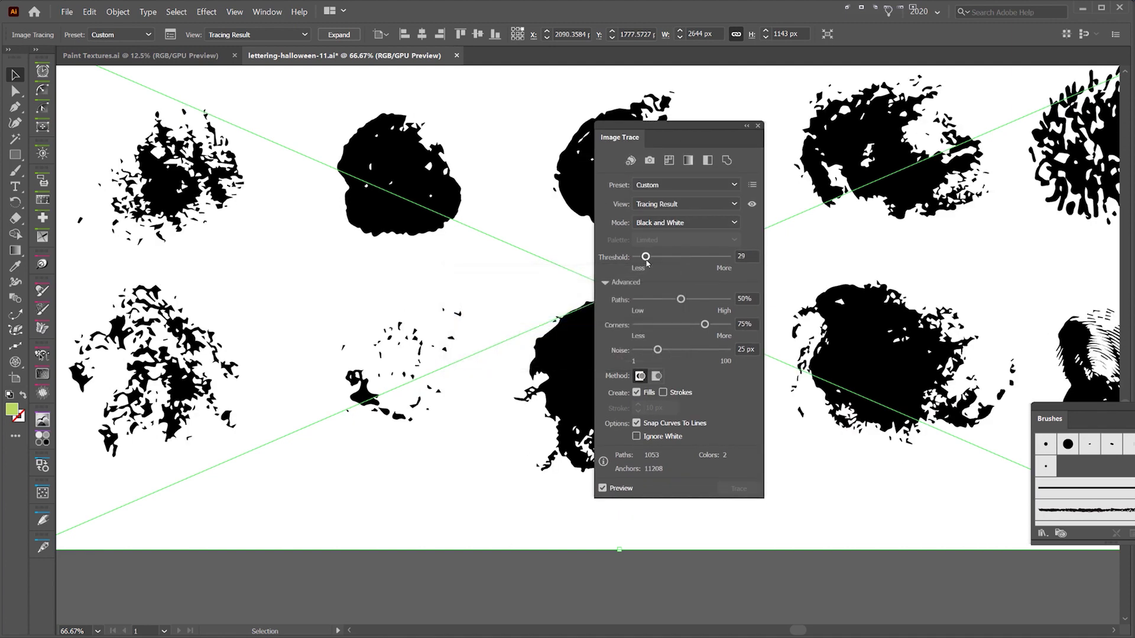
drag(679, 265, 716, 265)
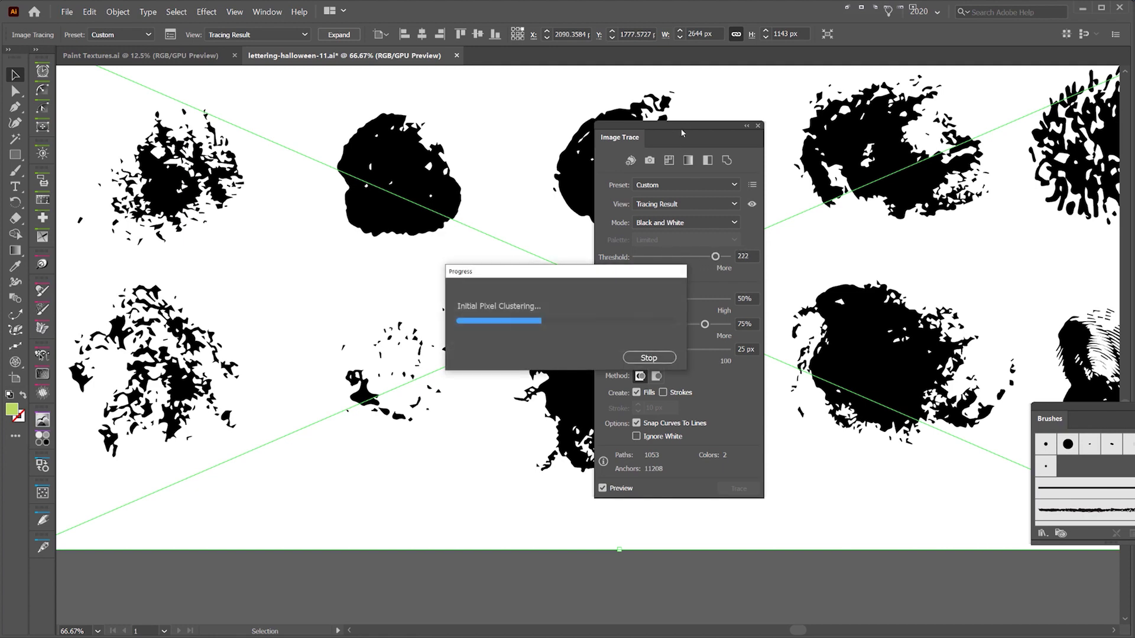
scroll(157, 204, up, 1)
scroll(157, 204, up, 1)
mouse_move(156, 204)
mouse_down()
mouse_move(313, 294)
mouse_move(253, 266)
mouse_up()
scroll(253, 266, down, 1)
drag(502, 169, 407, 171)
Step: Move the Image Trace panel off the central blots and set the trace threshold to 184
drag(693, 126, 907, 143)
scroll(695, 160, down, 1)
drag(696, 165, 374, 182)
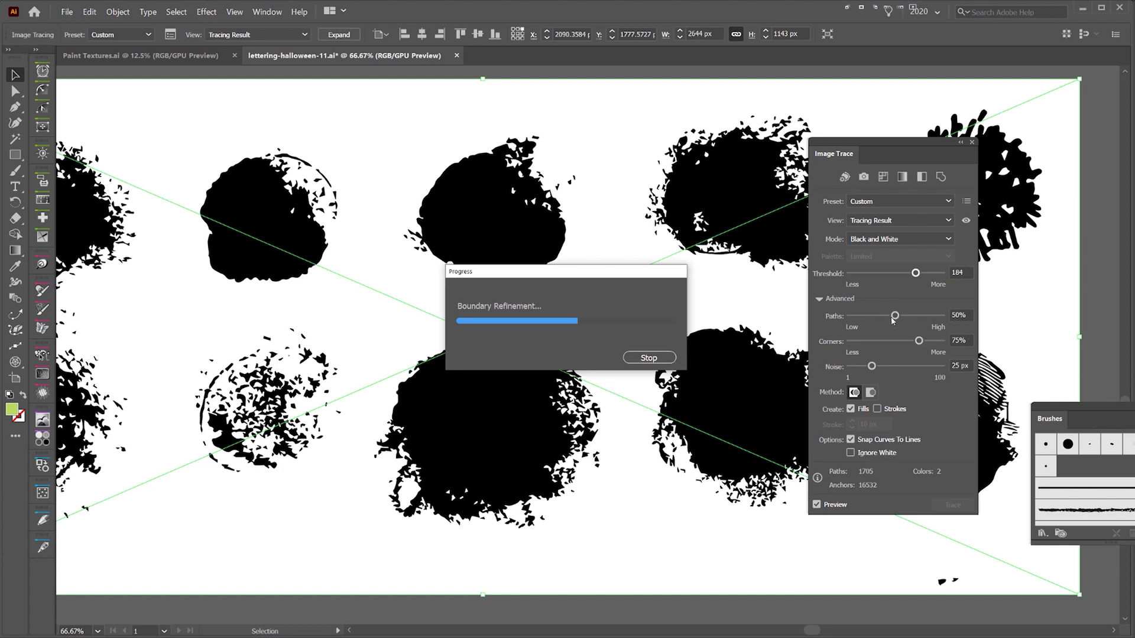
Step: Set the trace's paths to 79% and corners to 0%, and inspect the shapes inside a blot up close
click(918, 322)
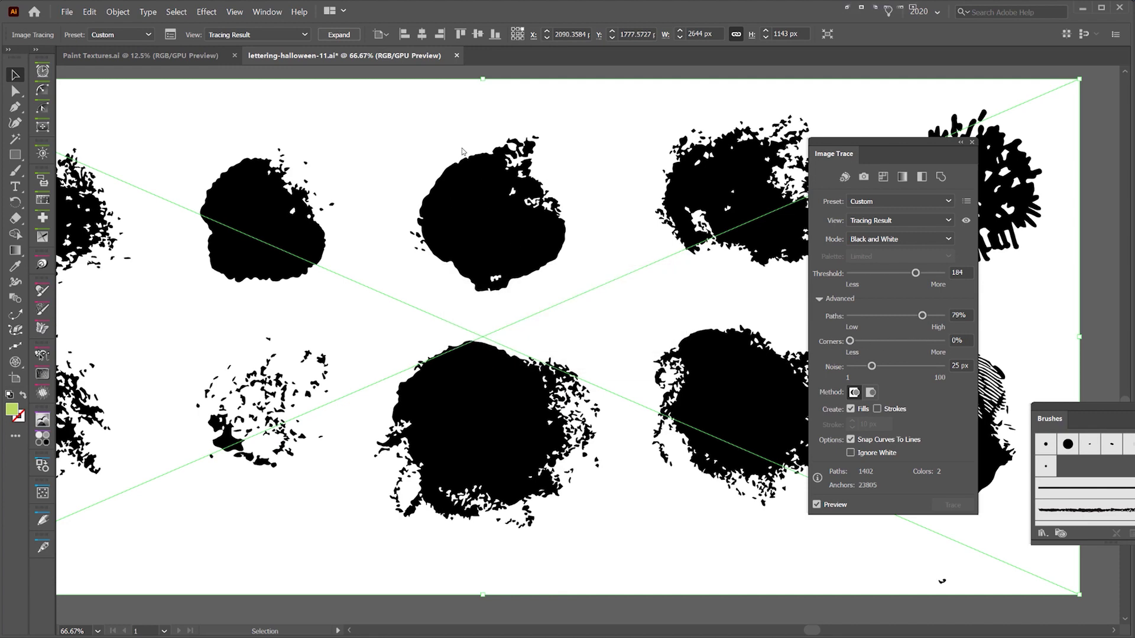
scroll(269, 190, up, 4)
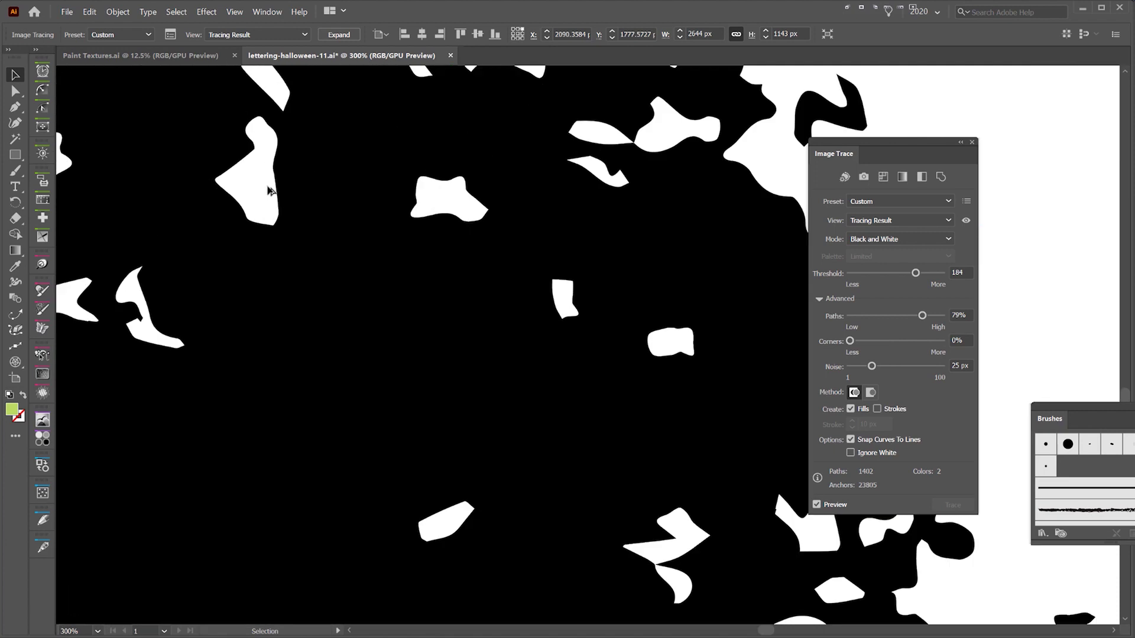
scroll(269, 191, up, 3)
Step: Try a corners value of 86% on the trace, compare the sharper shapes, and return corners to 0%
drag(853, 344, 931, 342)
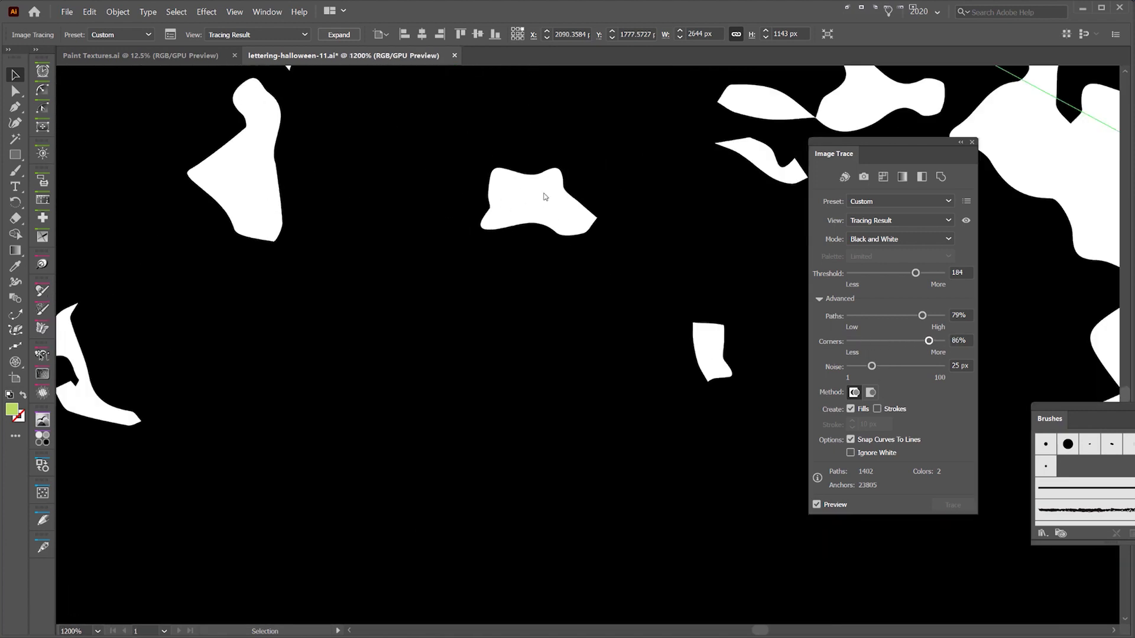
scroll(564, 204, down, 3)
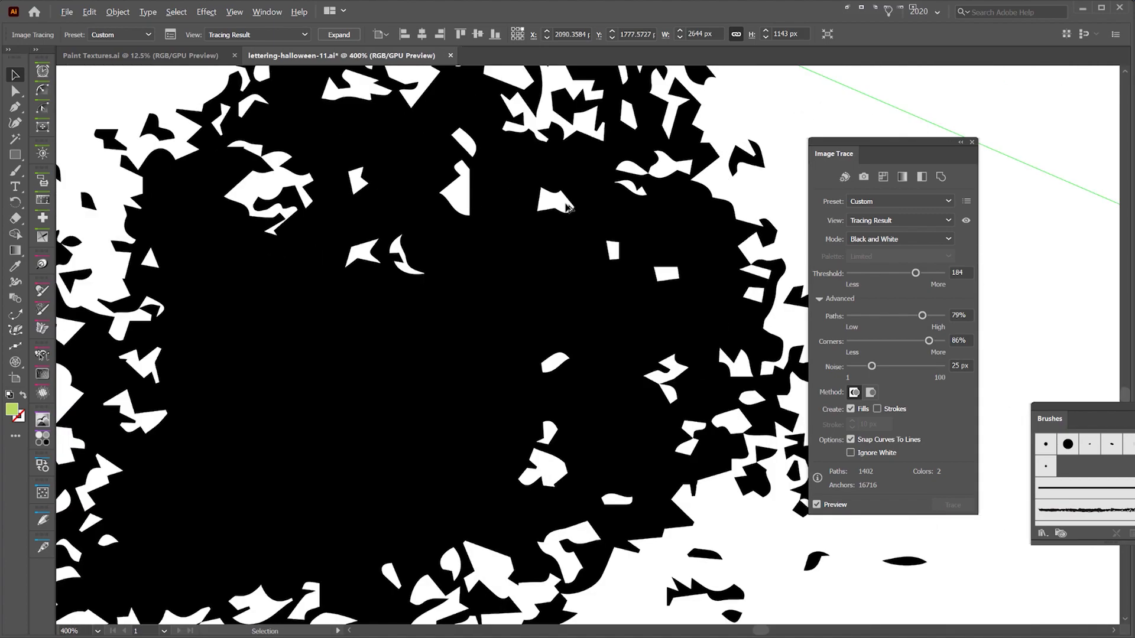
scroll(566, 205, down, 5)
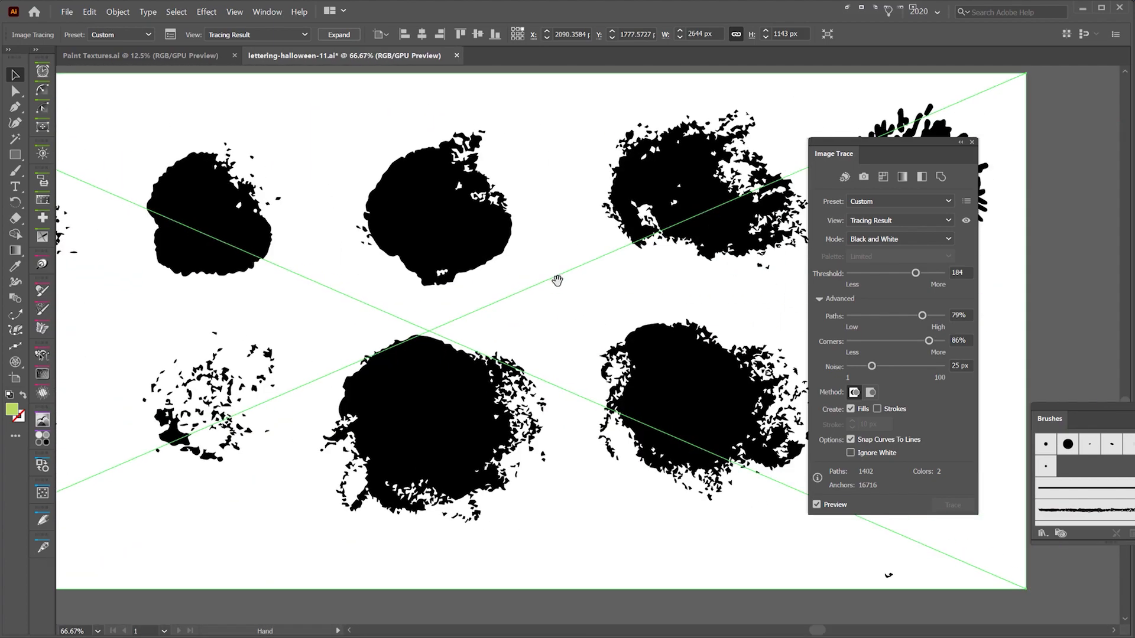
scroll(557, 280, down, 1)
drag(859, 341, 843, 349)
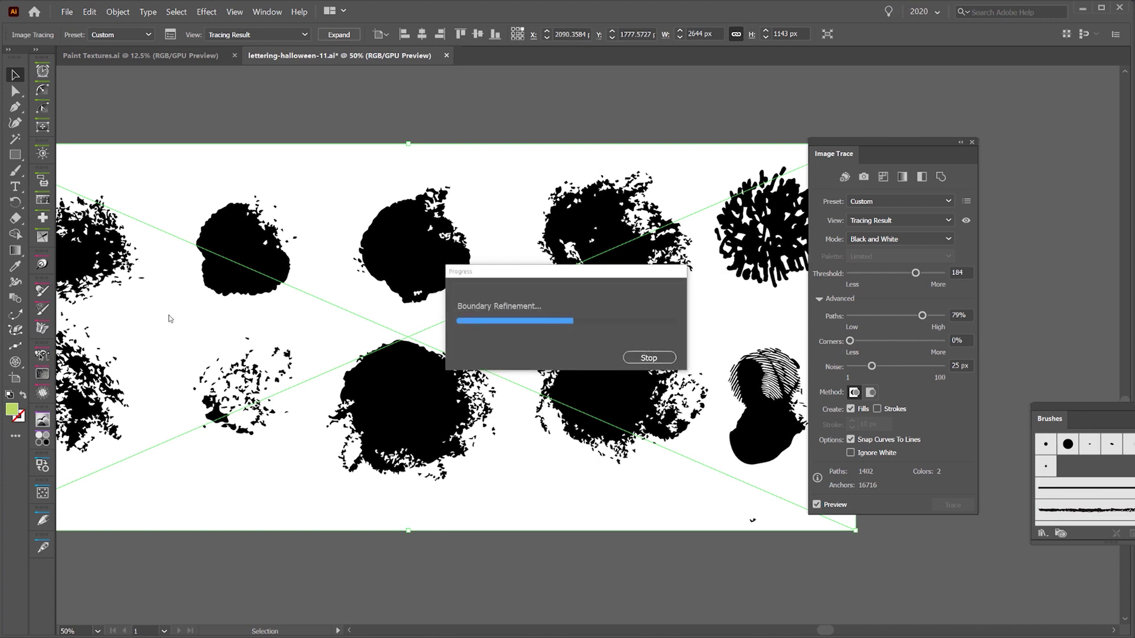
Step: Try a trace noise of 73 px and check how much fine speckle the blots keep
scroll(236, 310, up, 1)
scroll(618, 353, up, 1)
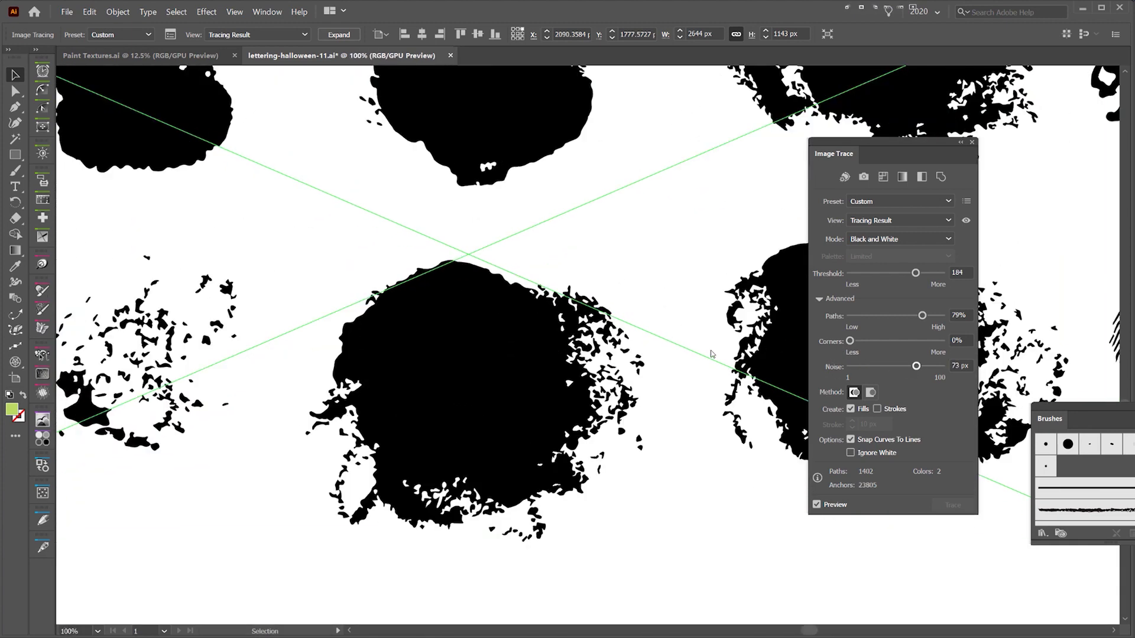
scroll(684, 347, down, 3)
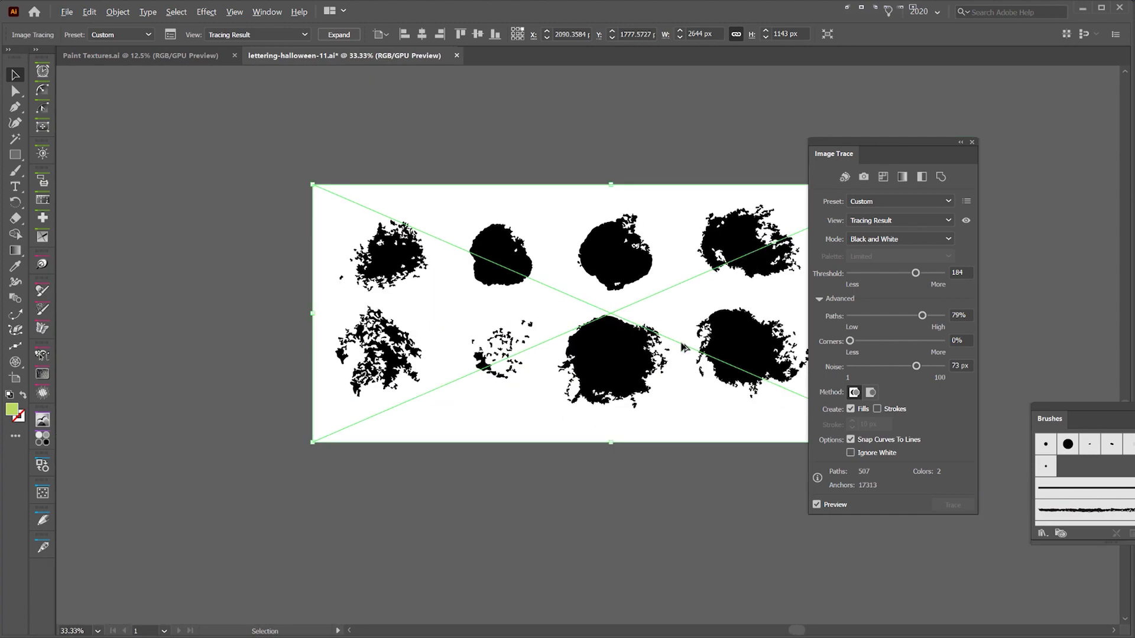
drag(687, 316, 446, 341)
scroll(630, 246, up, 3)
drag(228, 350, 779, 256)
scroll(534, 280, down, 1)
Step: Set the trace noise to 1 px to keep the finest specks around the blots
drag(527, 248, 589, 237)
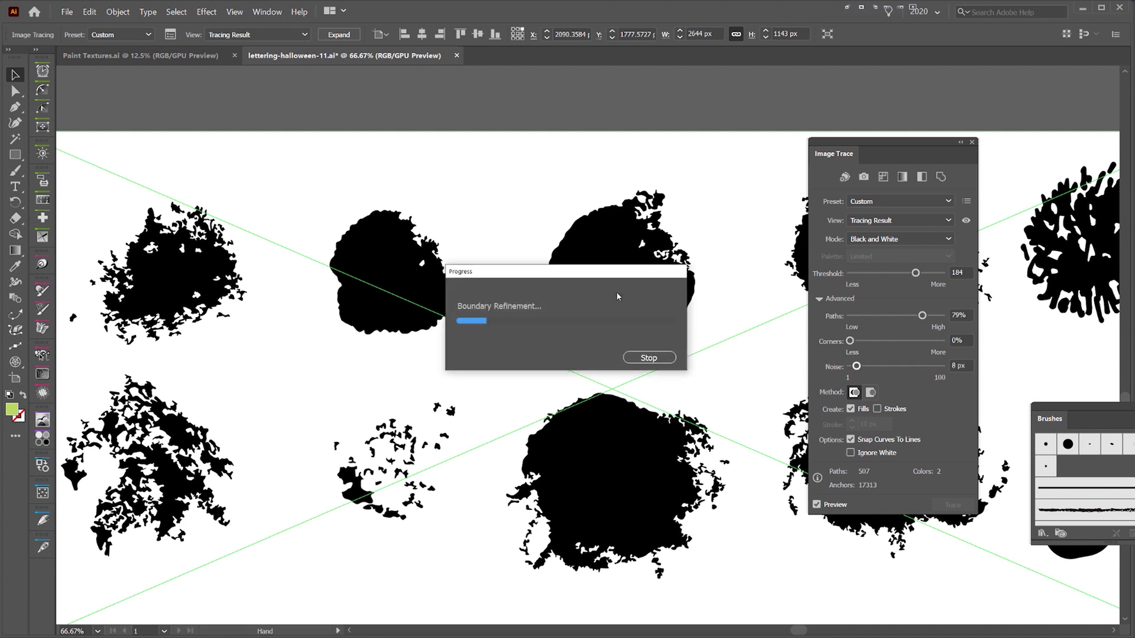
scroll(617, 296, down, 1)
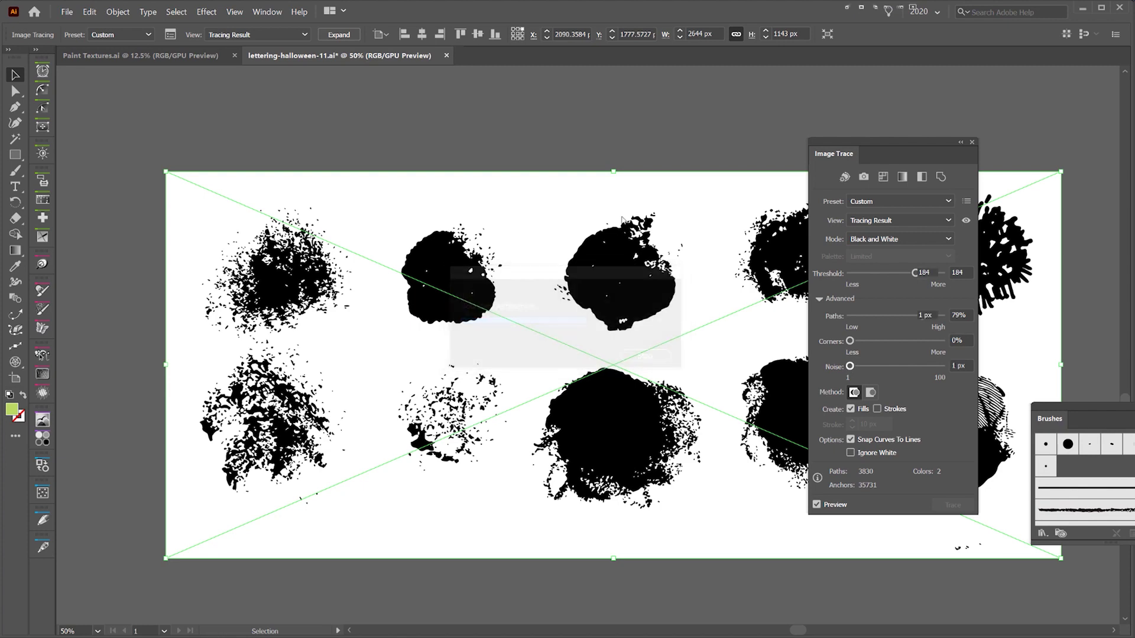
scroll(723, 149, right, 8)
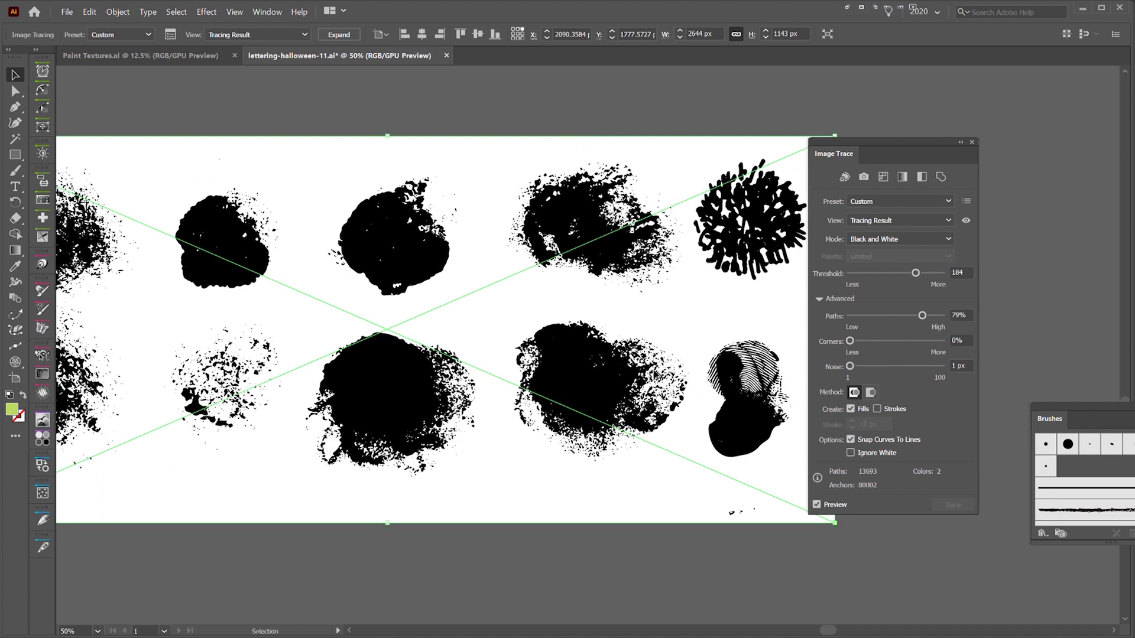
Step: Set the trace threshold to 161 and check the speckled edge of a lower blot
scroll(657, 369, up, 1)
drag(702, 348, 640, 298)
scroll(606, 307, up, 4)
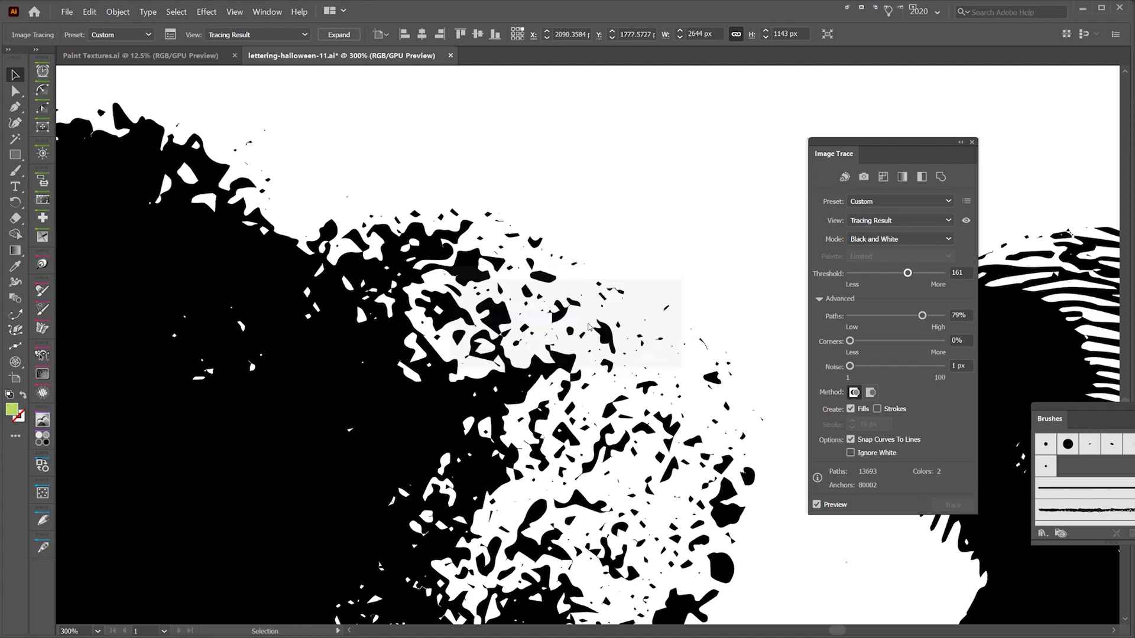
scroll(450, 324, down, 6)
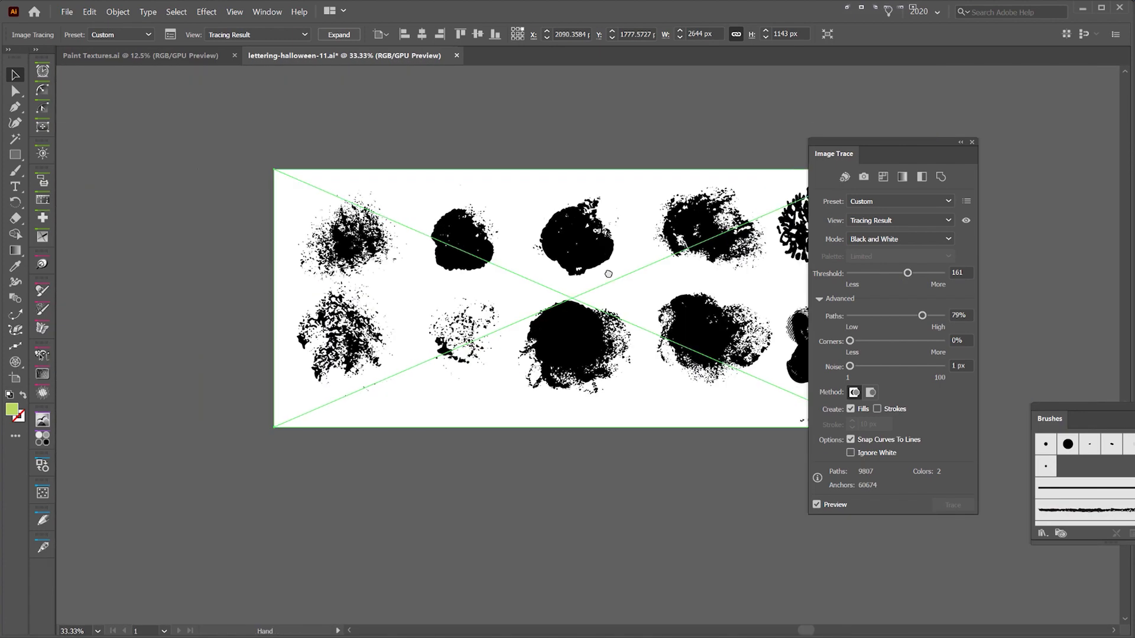
Step: Examine the speckle and edge detail across all the traced blots, including the spiky and fingerprint ones
scroll(563, 273, up, 2)
scroll(570, 306, right, 2)
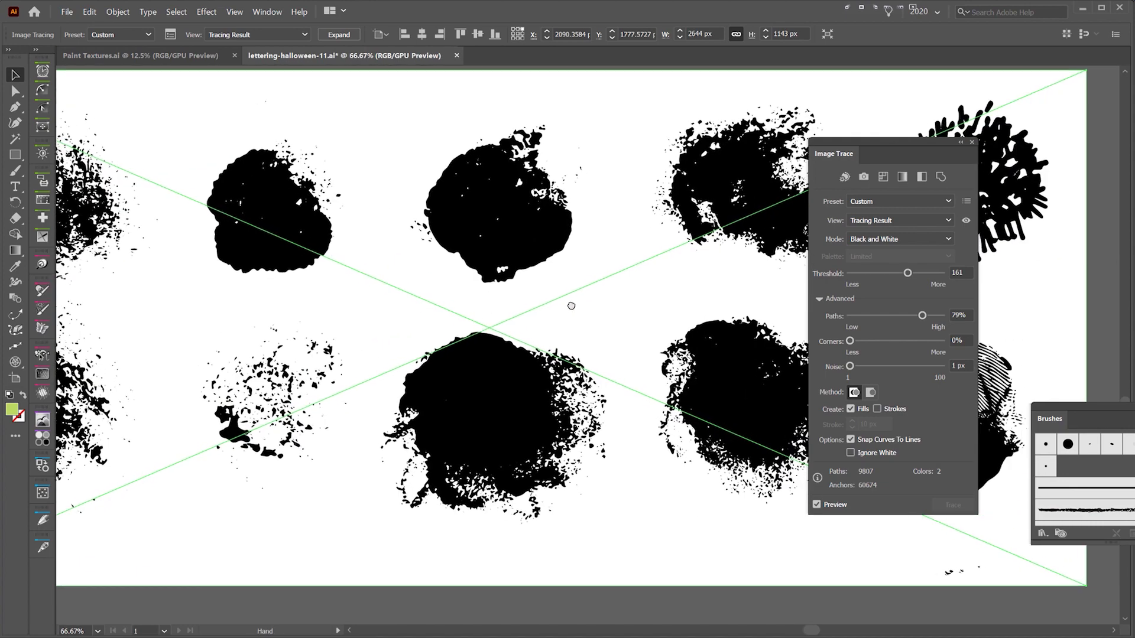
drag(573, 305, 309, 322)
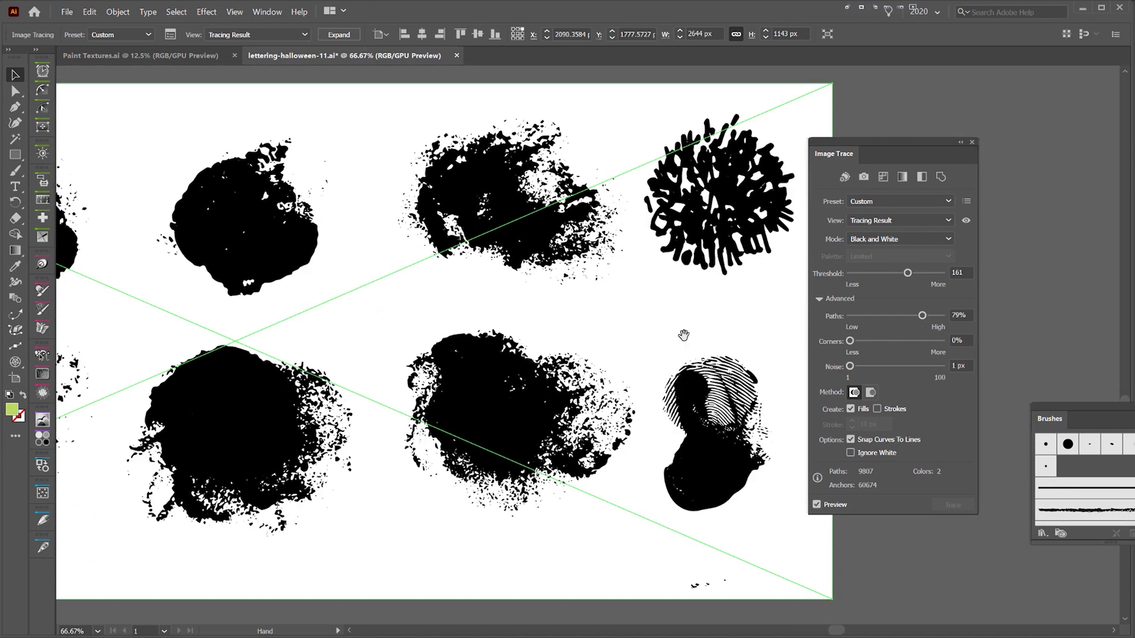
drag(347, 244, 506, 291)
scroll(590, 226, up, 2)
scroll(590, 226, down, 1)
scroll(588, 225, down, 1)
drag(587, 221, 600, 181)
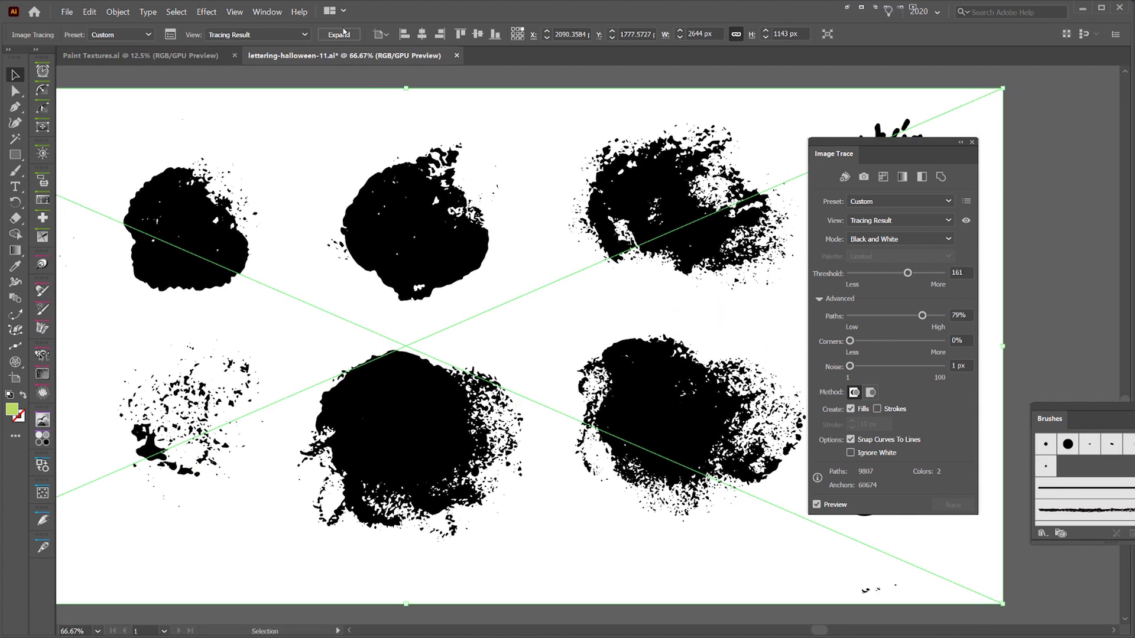
Step: Ignore white in the trace and expand it into vector paths, keeping the Image Trace panel clear of the blots
drag(833, 154, 582, 117)
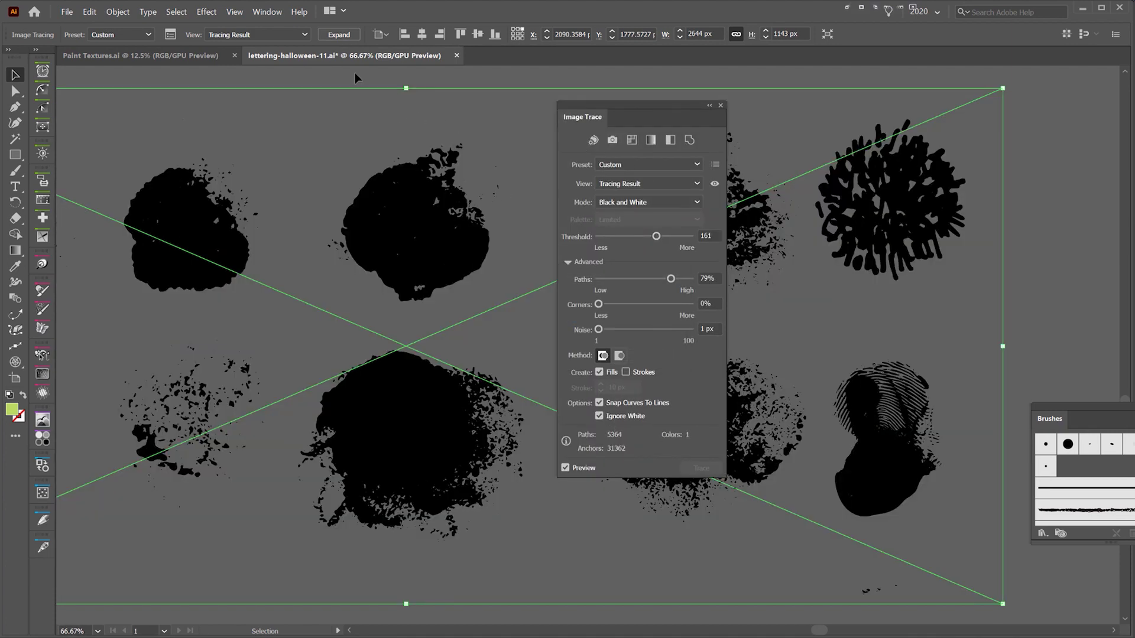
click(339, 34)
mouse_move(582, 117)
mouse_down()
mouse_move(1014, 146)
mouse_move(1097, 90)
mouse_up()
Step: Ungroup the expanded trace into separate shapes and deselect everything
click(806, 260)
click(670, 215)
scroll(670, 215, down, 3)
click(711, 171)
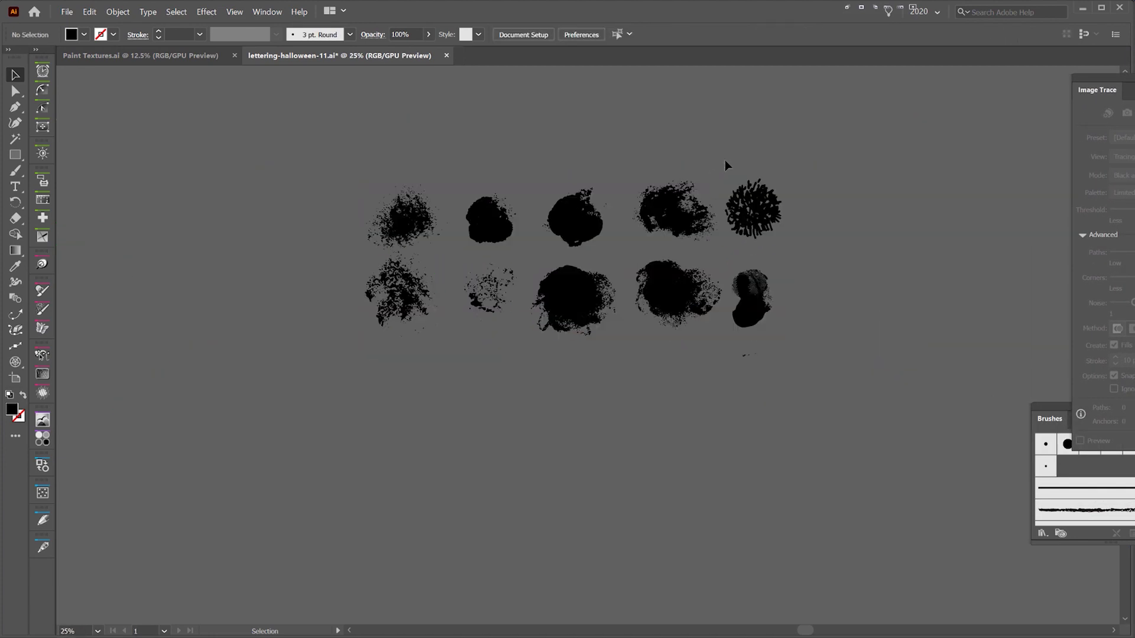
click(591, 266)
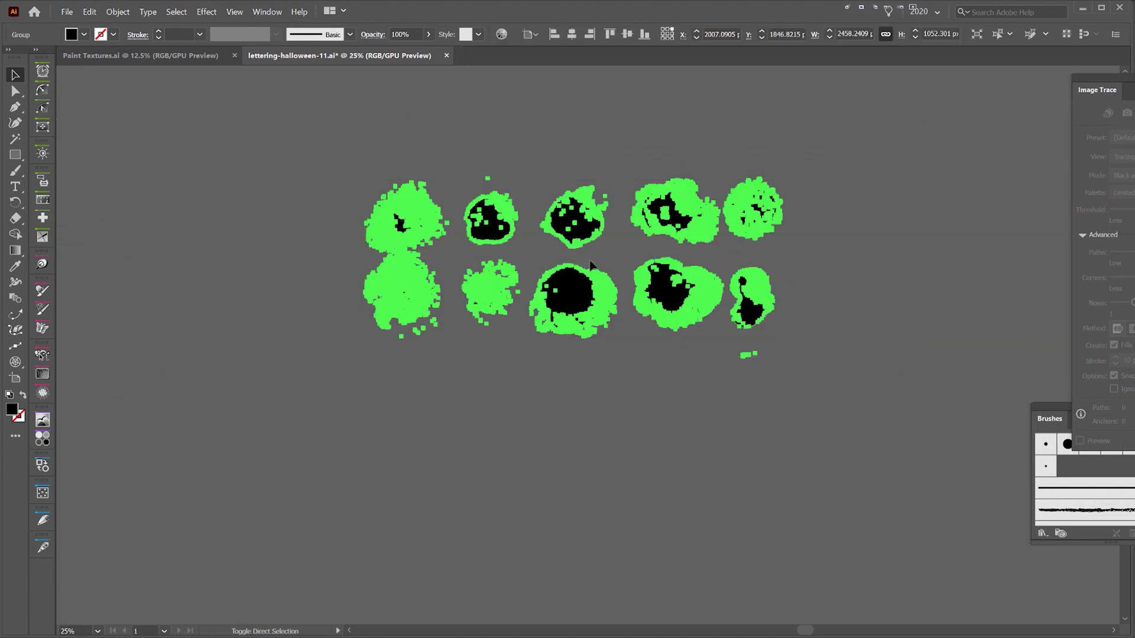
key(shift+ctrl+g)
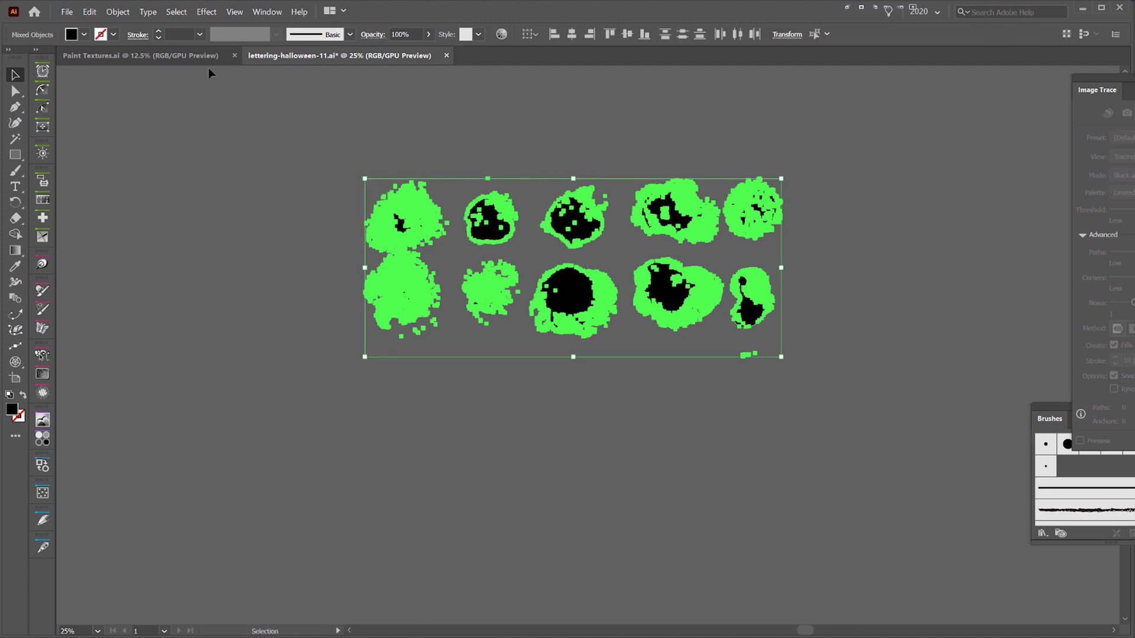
click(127, 12)
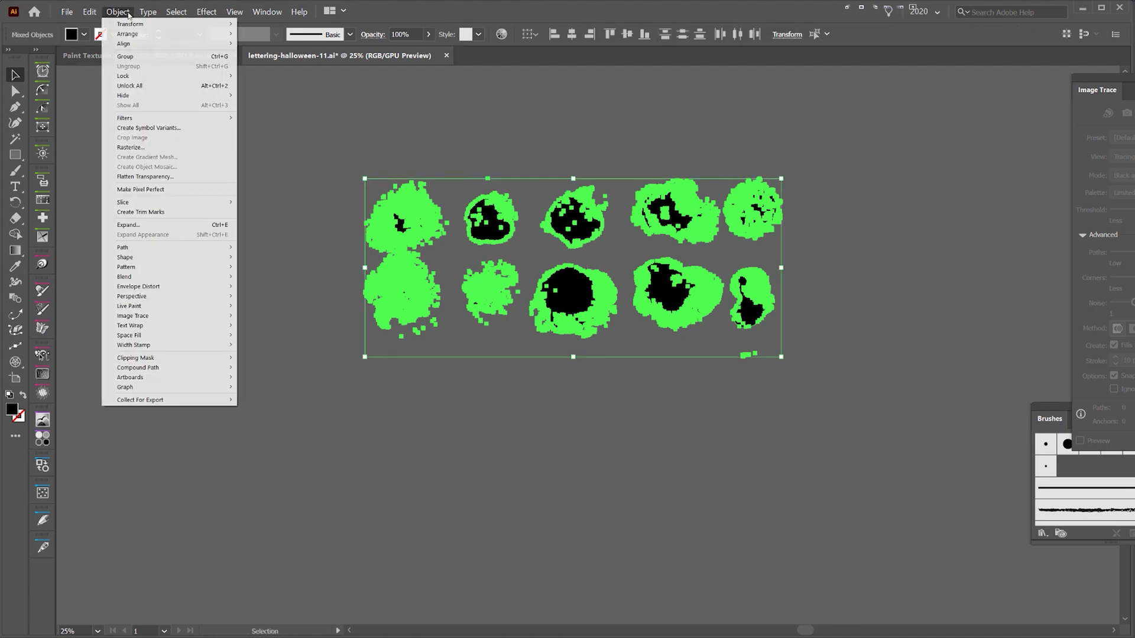
click(155, 57)
click(417, 106)
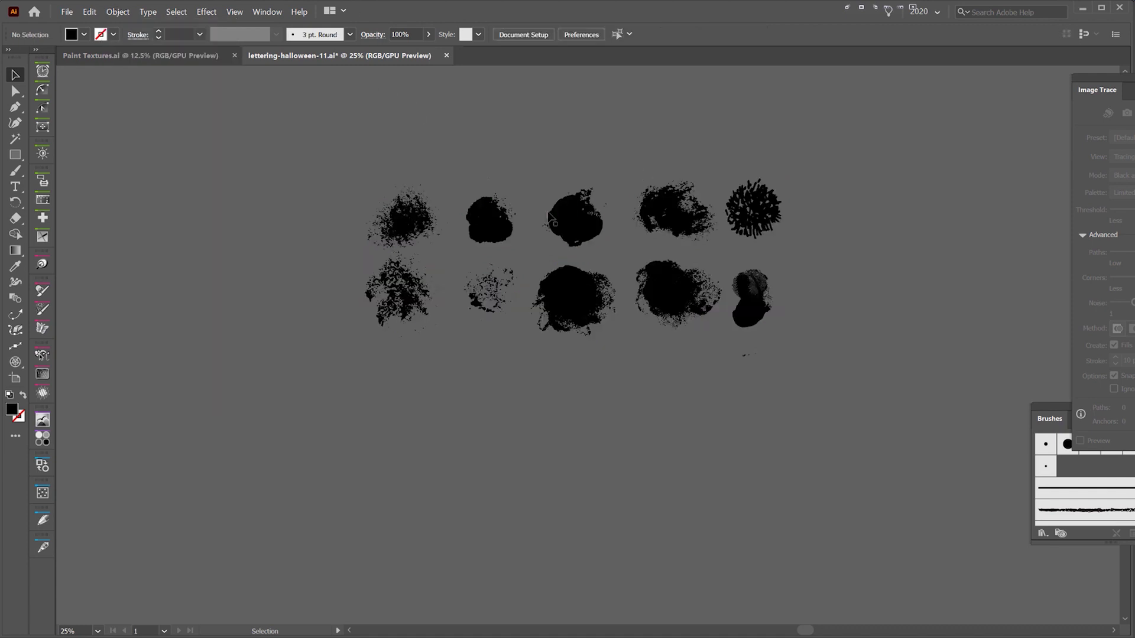
Step: Group the spiky round blot and the fingerprint blot separately, and move each away from the others
drag(865, 170, 743, 236)
scroll(795, 182, up, 2)
mouse_move(655, 299)
mouse_down()
mouse_move(812, 202)
mouse_move(649, 298)
mouse_up()
key(ctrl+g)
drag(730, 246, 895, 186)
drag(821, 326, 887, 399)
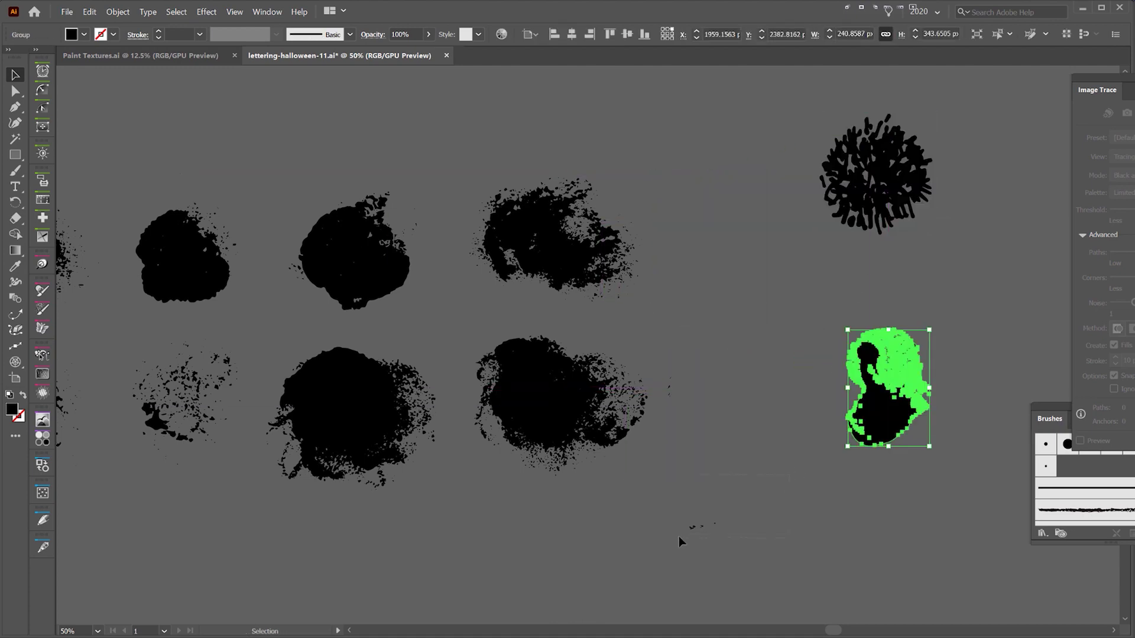
Step: Delete the stray specks below the blots, near the fingerprint blot's former position
click(692, 526)
key(Delete)
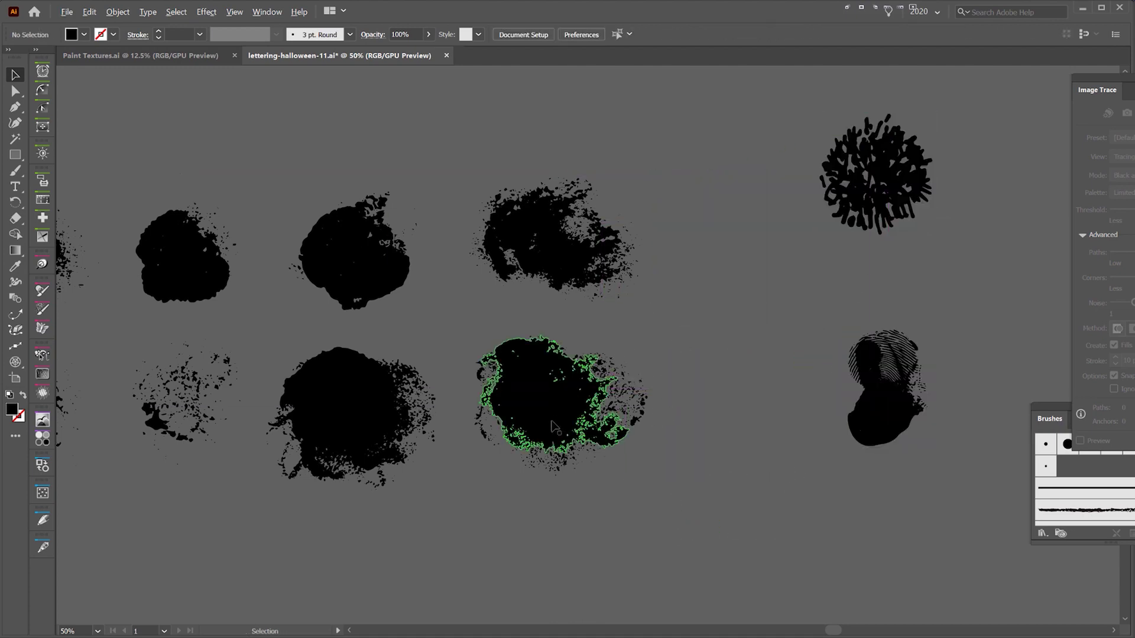
Step: Try to delete the loose specks beneath the lower blot of the fourth column, and undo the deletion
scroll(554, 422, up, 3)
drag(694, 538, 459, 587)
key(Delete)
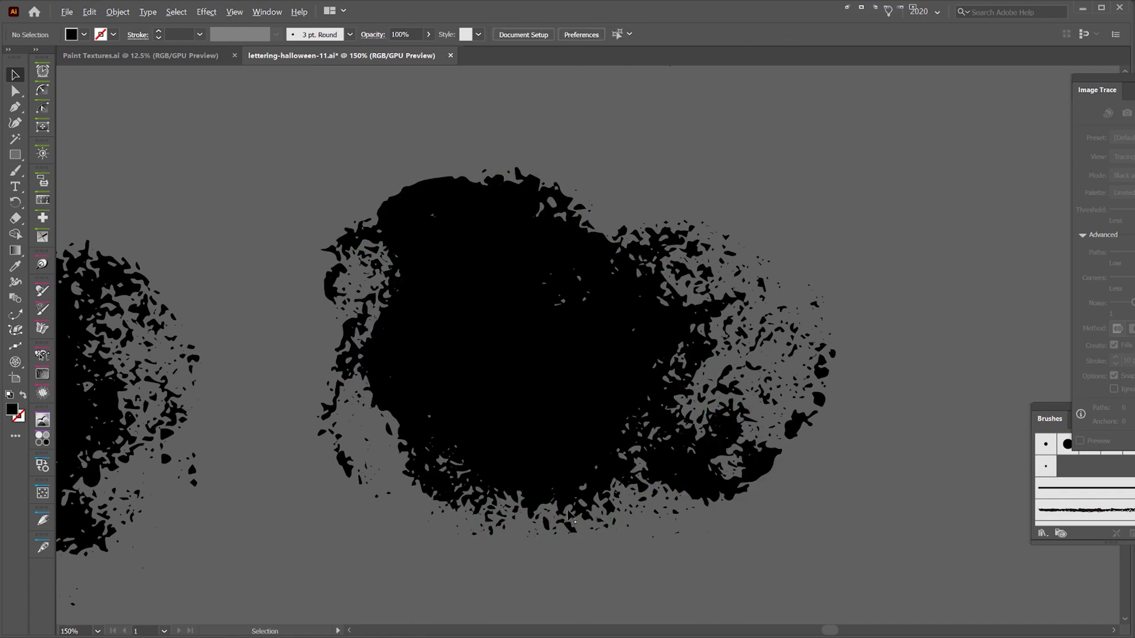
scroll(642, 397, down, 2)
key(ctrl+z)
Step: Group the fourth column's blots individually and move them away from the third column
drag(736, 291, 473, 518)
key(ctrl+g)
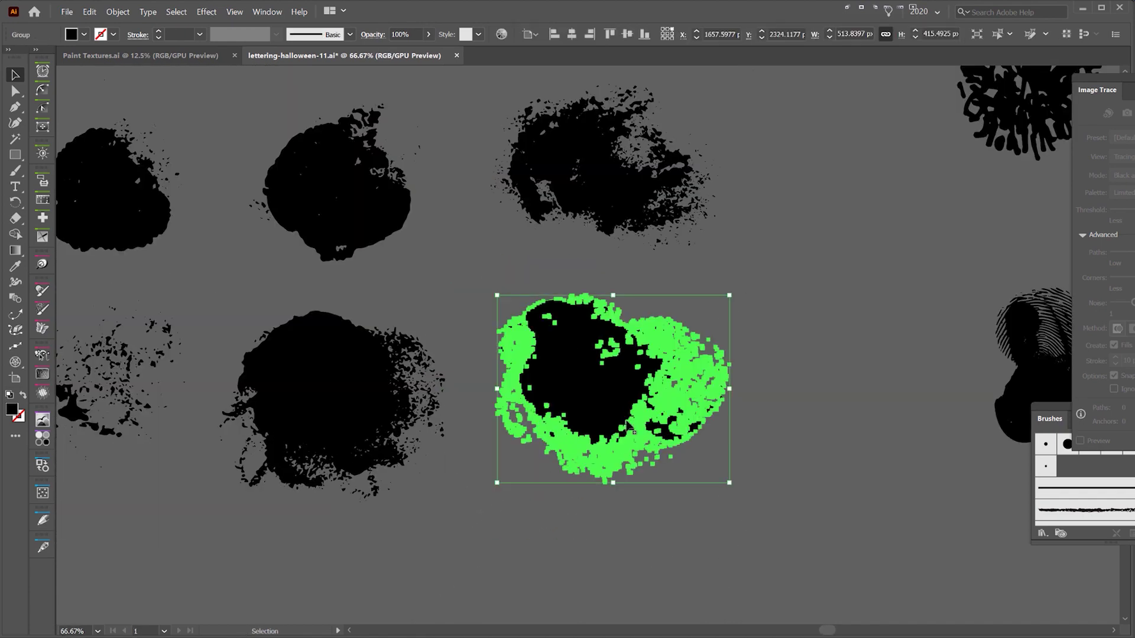
scroll(625, 422, down, 1)
drag(625, 420, 635, 427)
drag(523, 349, 518, 189)
Step: Group each remaining blot in the first three columns as its own object
drag(503, 170, 337, 306)
key(ctrl+g)
drag(513, 332, 304, 509)
key(ctrl+g)
drag(234, 441, 511, 430)
drag(565, 326, 446, 451)
key(ctrl+g)
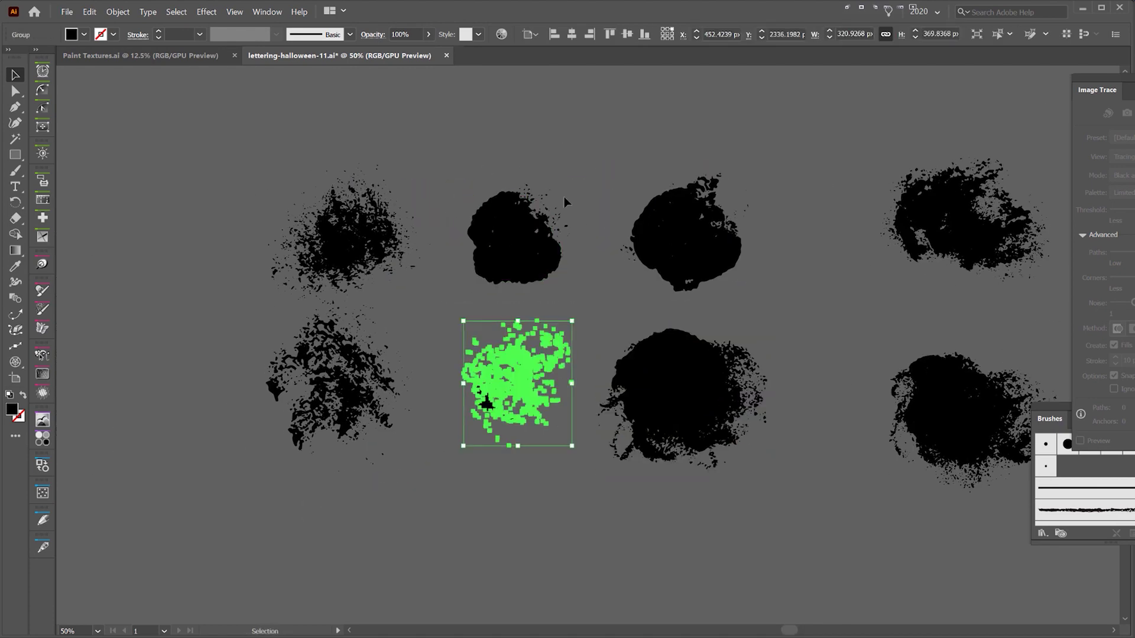
drag(564, 197, 463, 307)
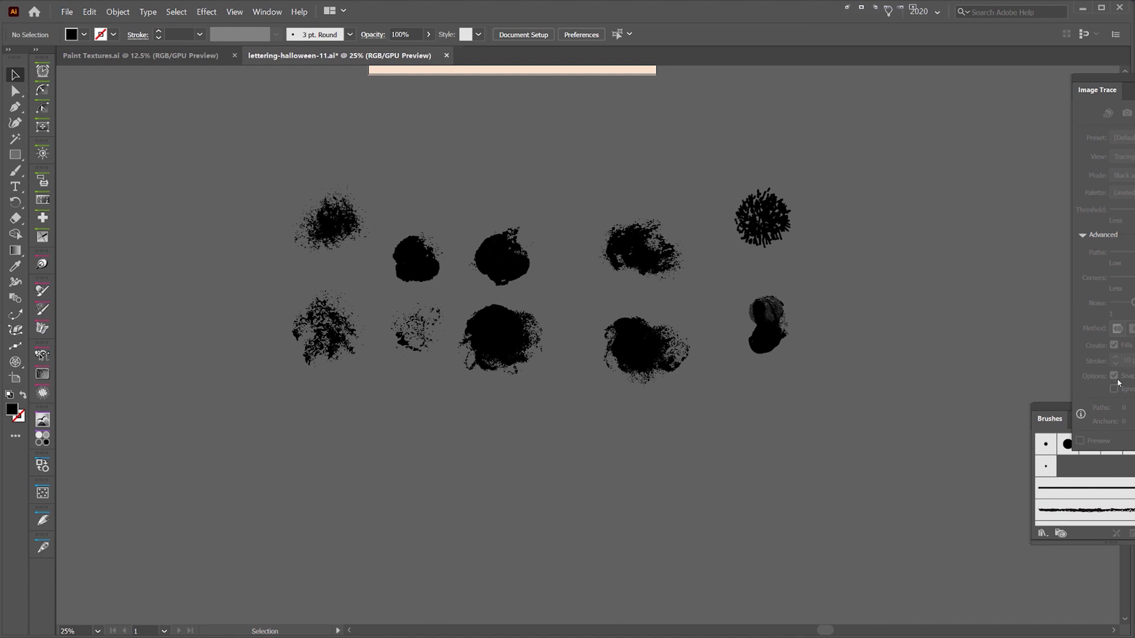
Step: Move the Brushes panel into view, make it taller, and delete all unused brushes
mouse_move(1050, 418)
mouse_down()
mouse_move(761, 213)
mouse_move(870, 256)
mouse_move(881, 215)
mouse_up()
drag(886, 357, 886, 494)
click(970, 234)
click(1003, 279)
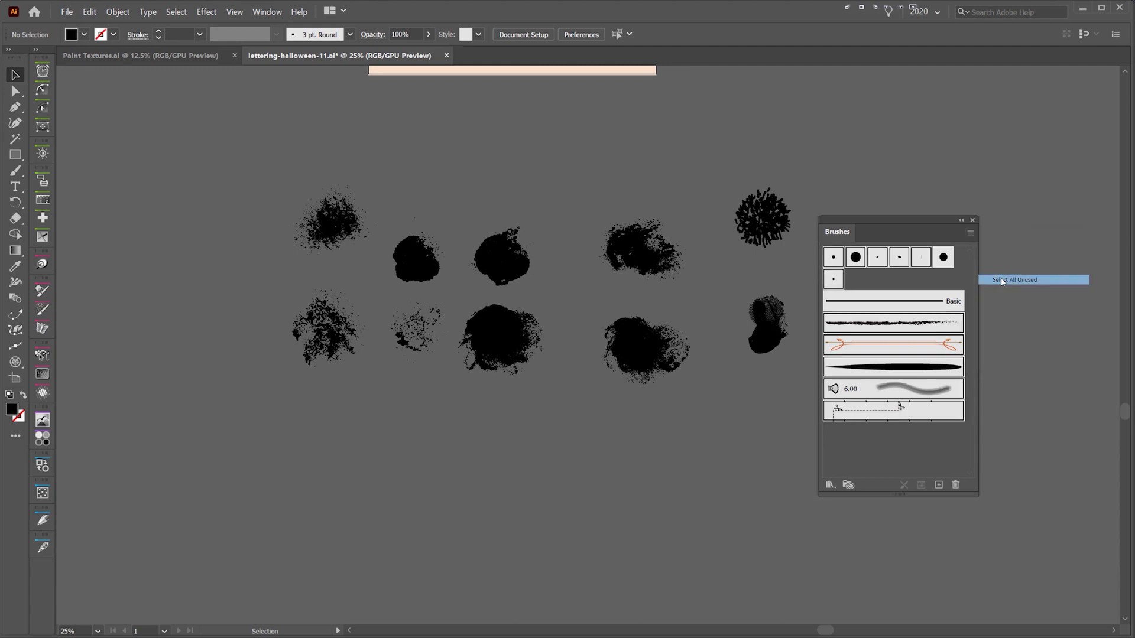
click(955, 485)
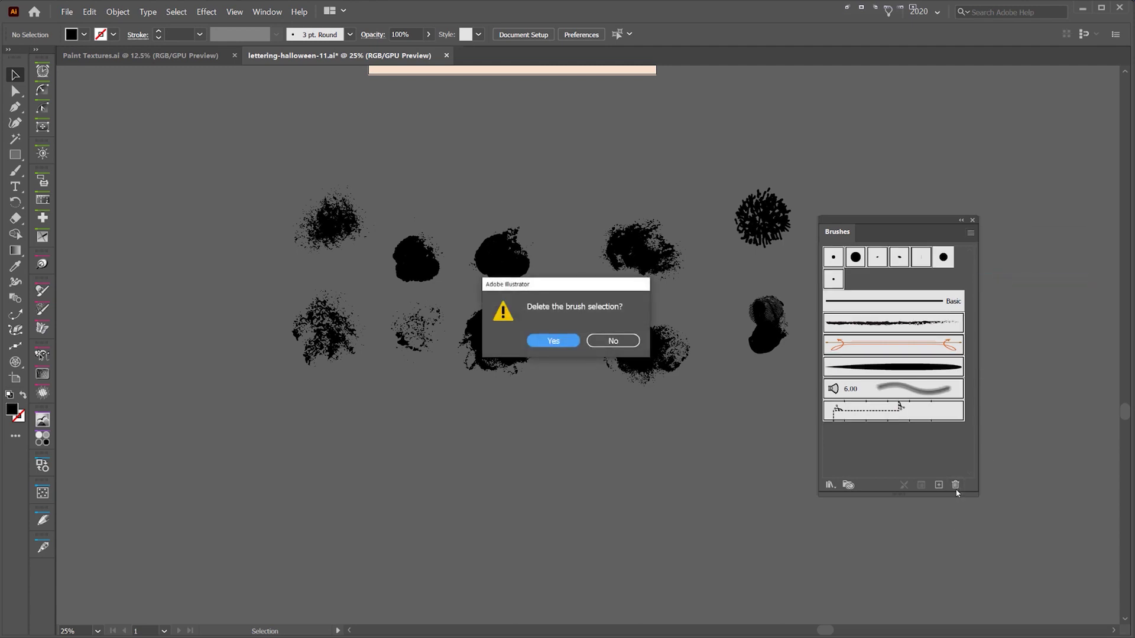
click(555, 338)
Step: Hide the artboards to show the blots on a plain white background
mouse_move(875, 220)
mouse_down()
mouse_move(885, 204)
mouse_move(854, 220)
mouse_up()
key(ctrl+shift+h)
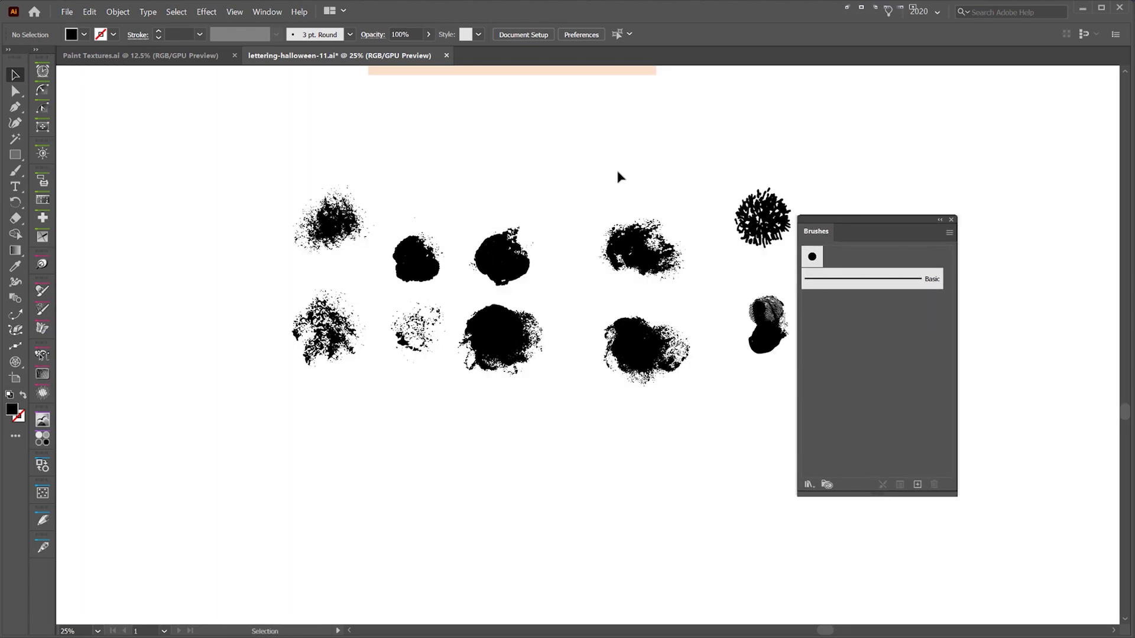
scroll(616, 170, down, 1)
scroll(626, 198, up, 2)
drag(613, 235, 610, 210)
Step: Place the Brushes panel close beside the blots, over the area between the last two columns
click(267, 12)
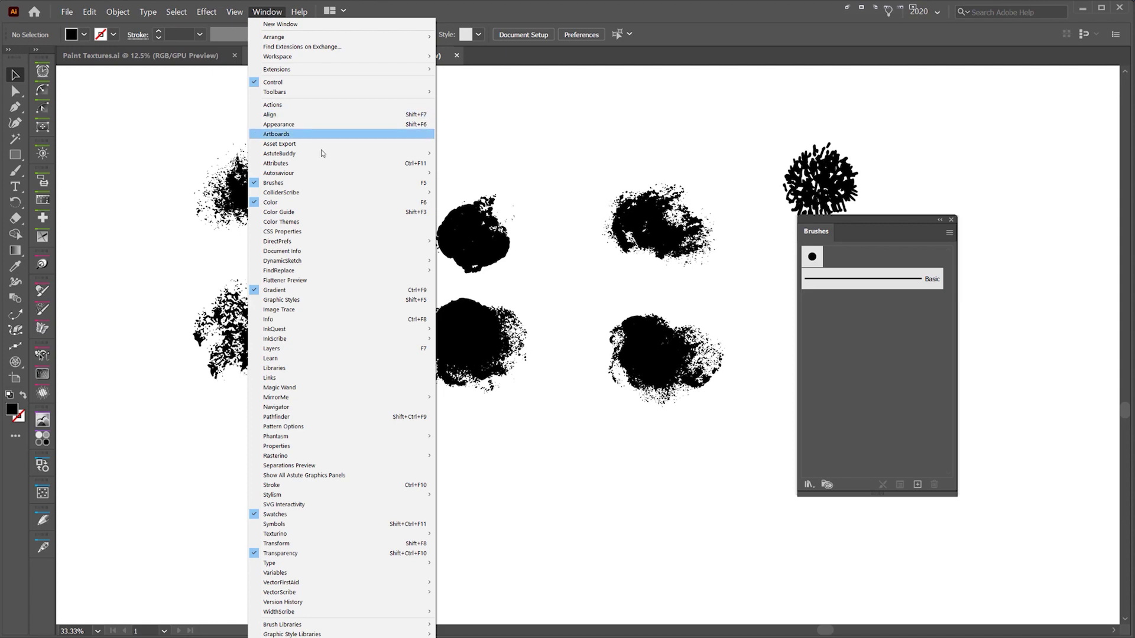
click(853, 223)
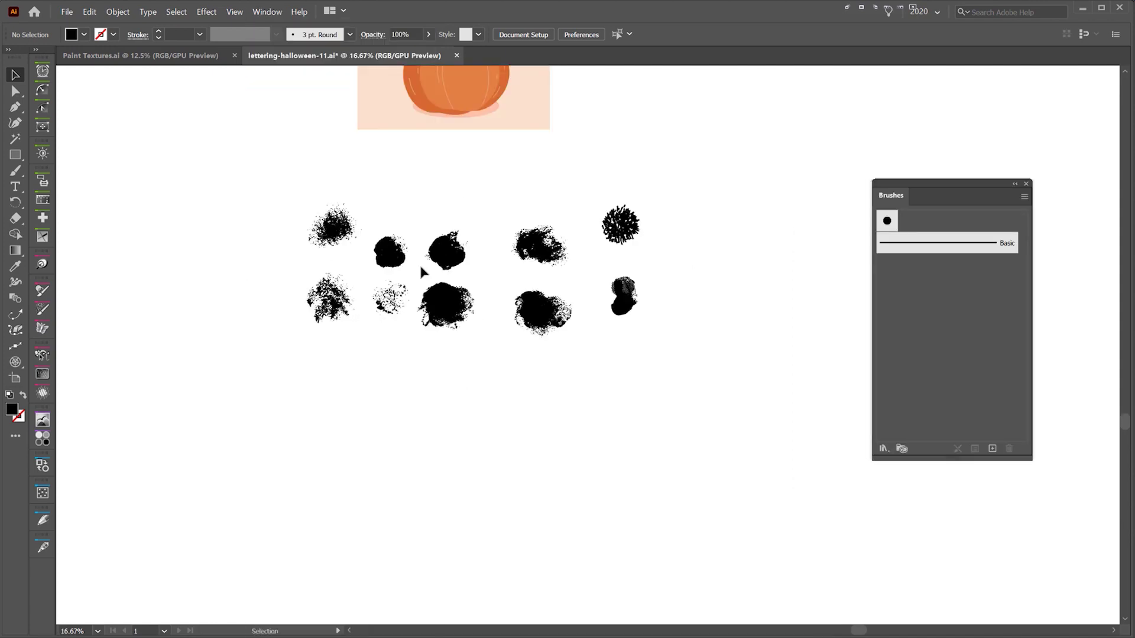
scroll(423, 270, up, 2)
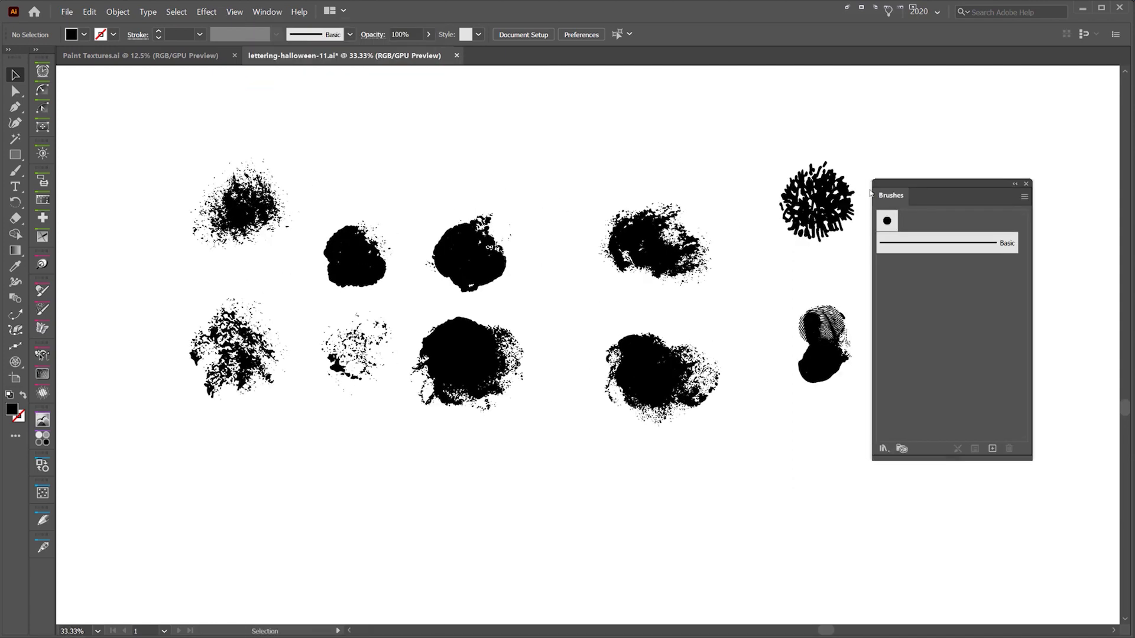
mouse_move(923, 183)
mouse_down()
mouse_move(769, 259)
mouse_move(757, 245)
mouse_up()
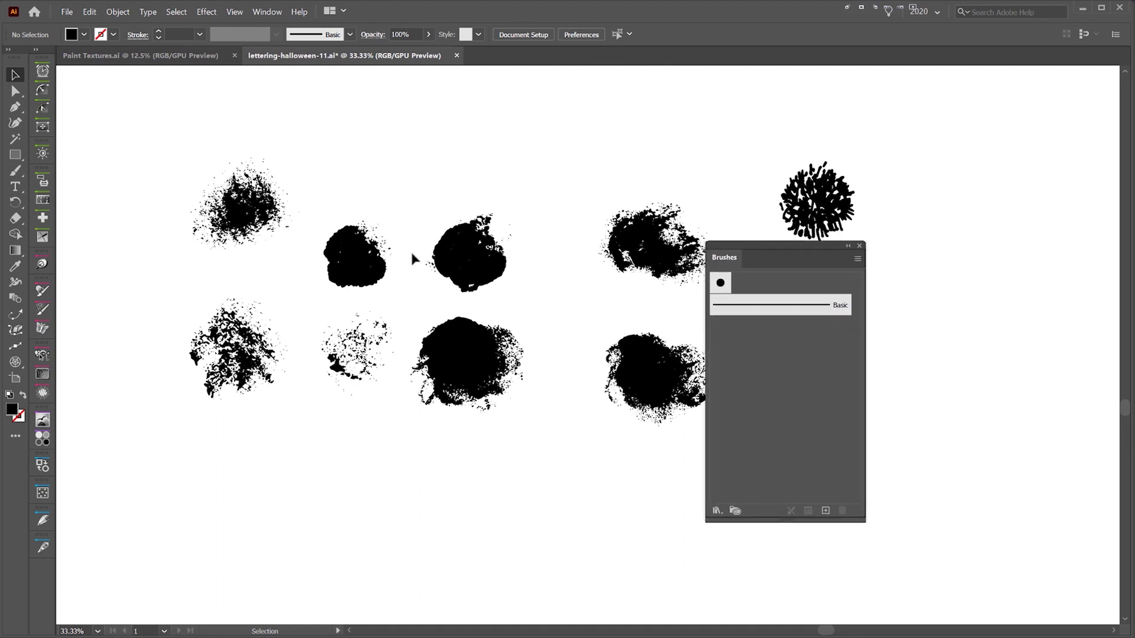
Step: Start a new scatter brush from the upper blot in the third column
click(465, 269)
mouse_move(466, 269)
mouse_down()
mouse_move(497, 266)
mouse_move(760, 385)
mouse_move(791, 383)
mouse_up()
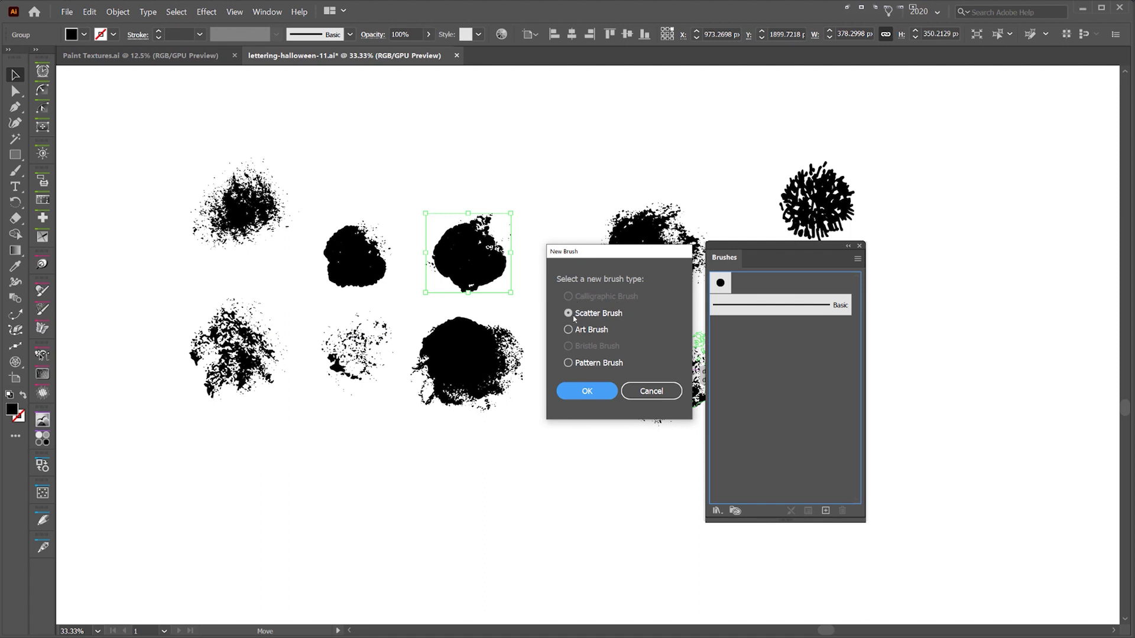
click(585, 320)
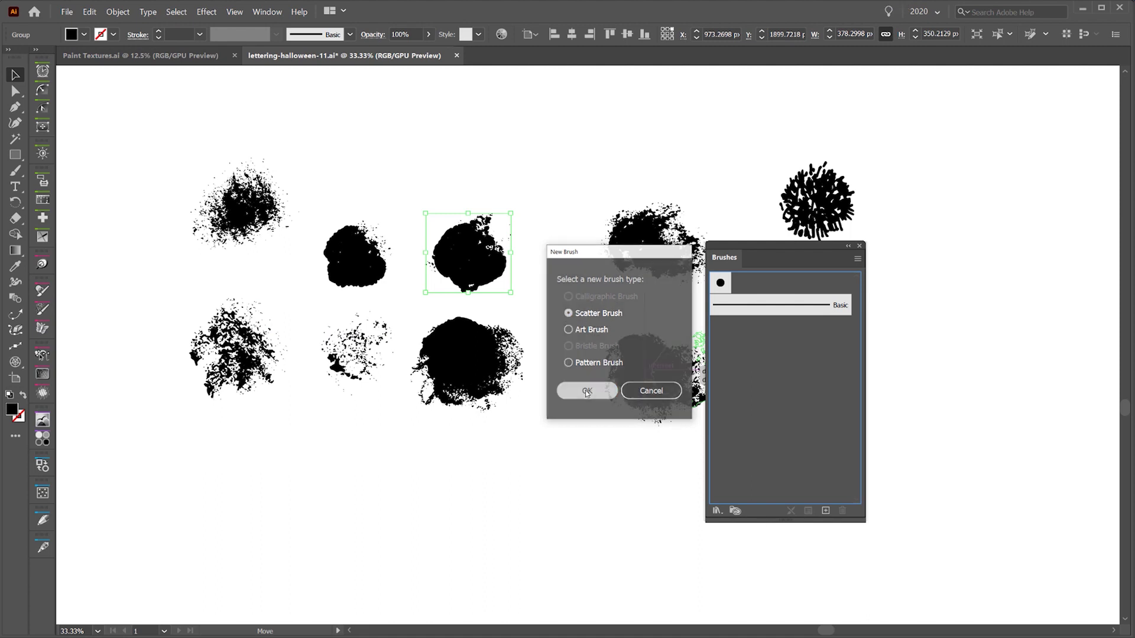
click(586, 391)
Step: Name the new brush Brush 1 Thick and set its colorization method to Hue Shift
drag(825, 172, 340, 173)
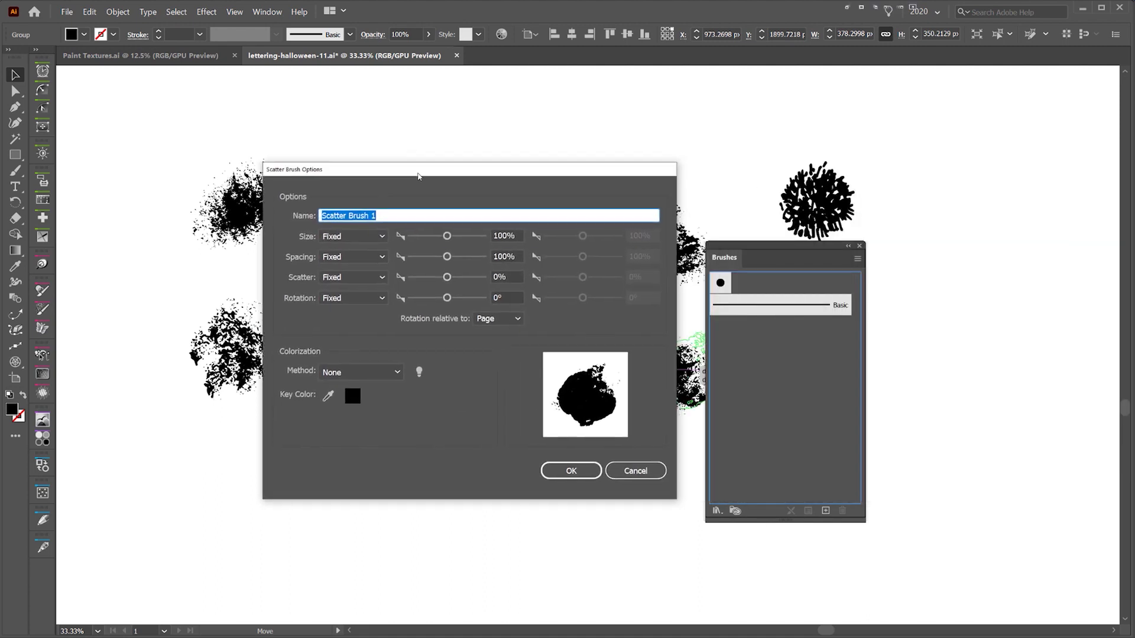
text(Br)
key(BackSpace)
key(BackSpace)
text(Brush 1 Thick)
click(373, 373)
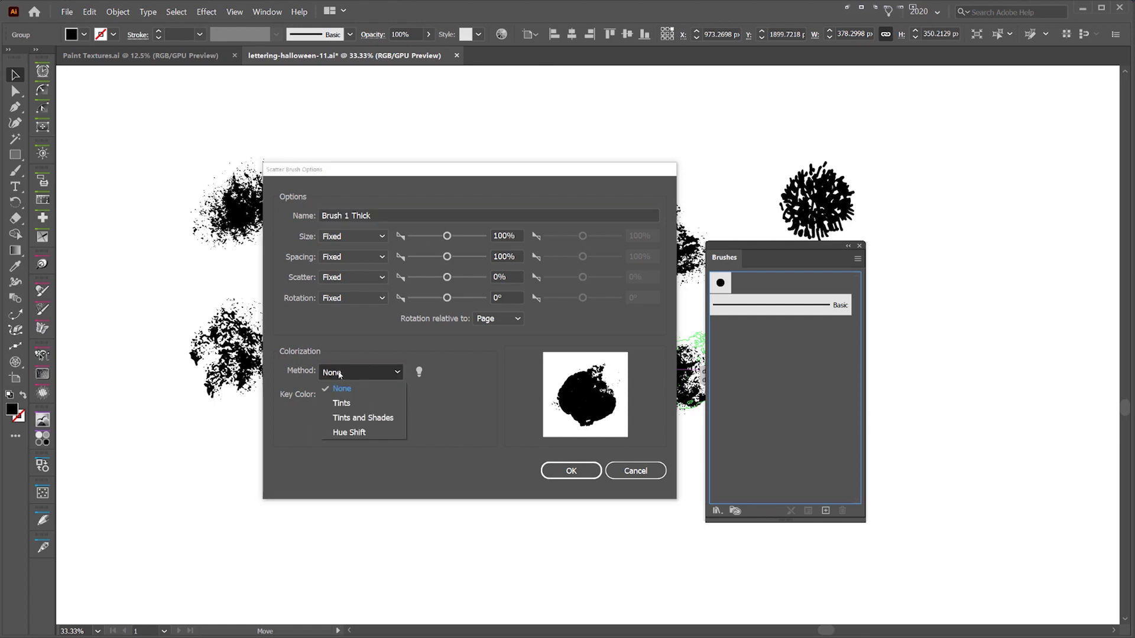
click(354, 432)
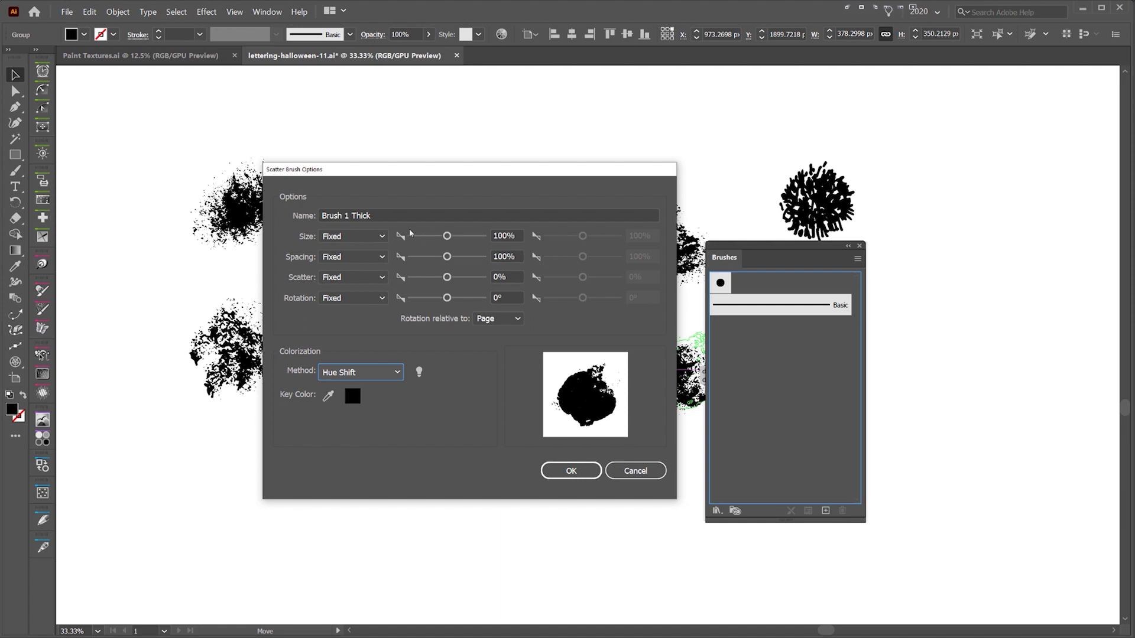
Step: Set the brush's spacing to 99%, keep its size Fixed, and create the brush
drag(531, 170, 667, 178)
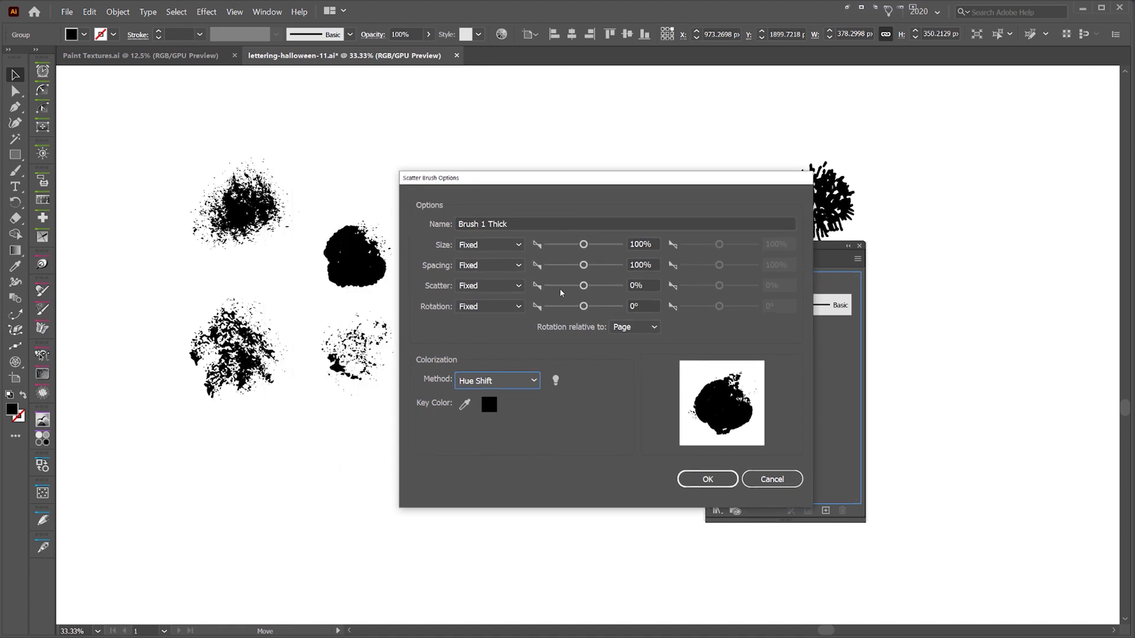
click(583, 265)
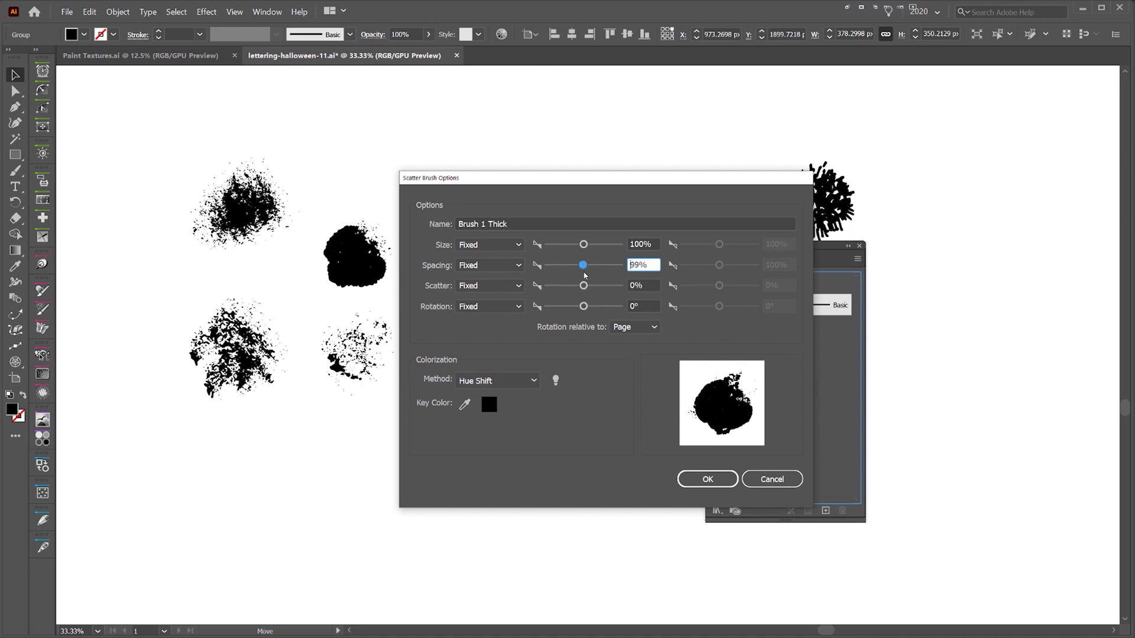
click(474, 245)
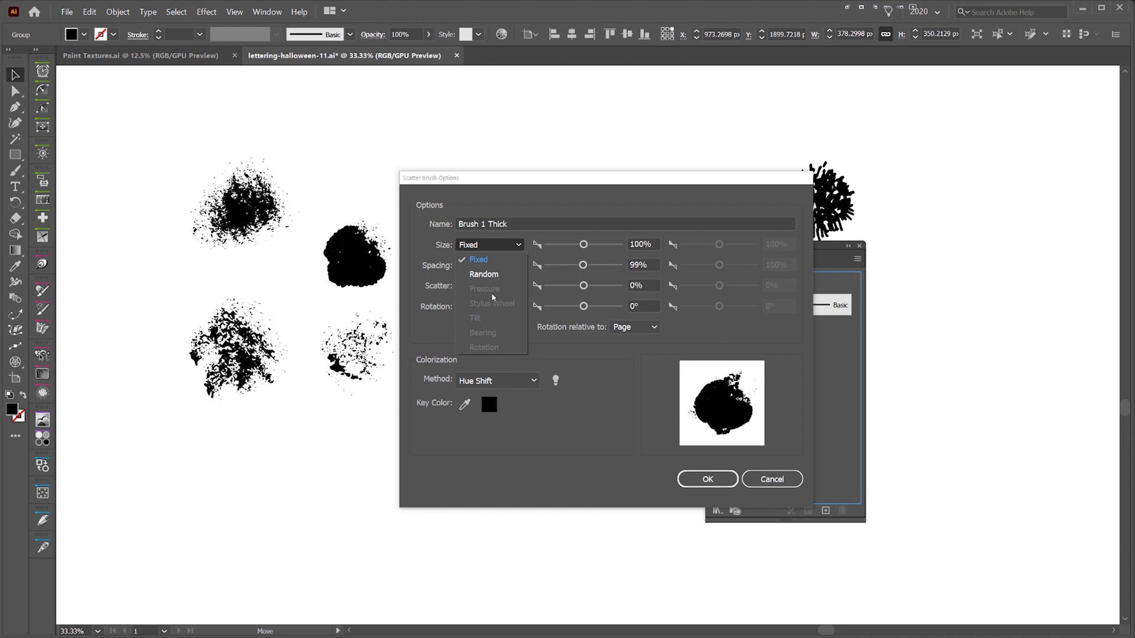
click(562, 235)
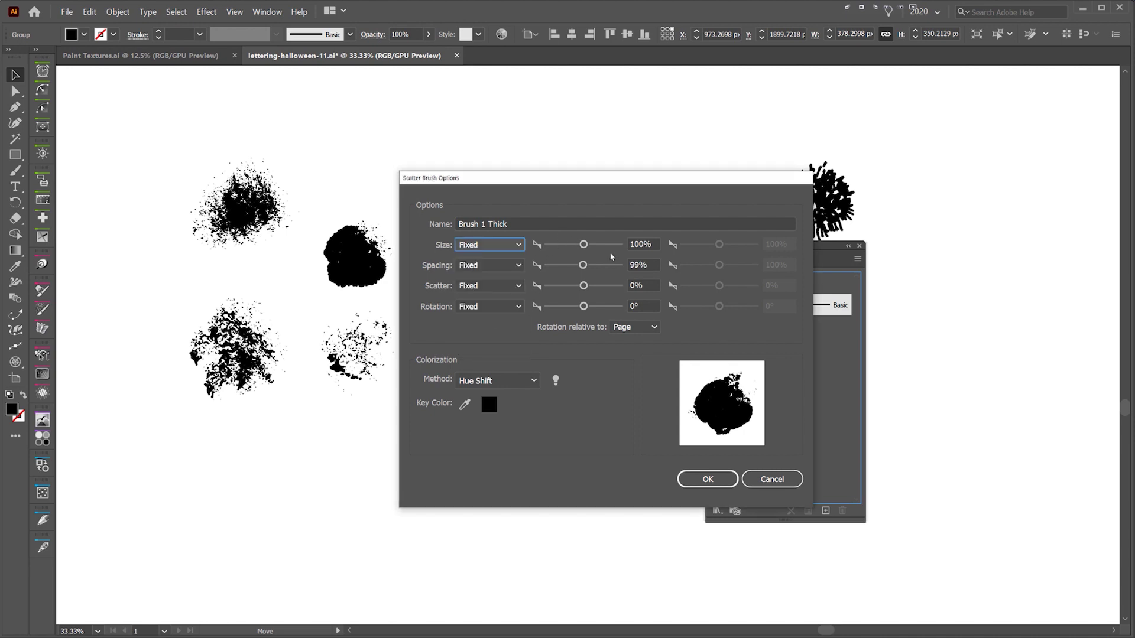
click(708, 478)
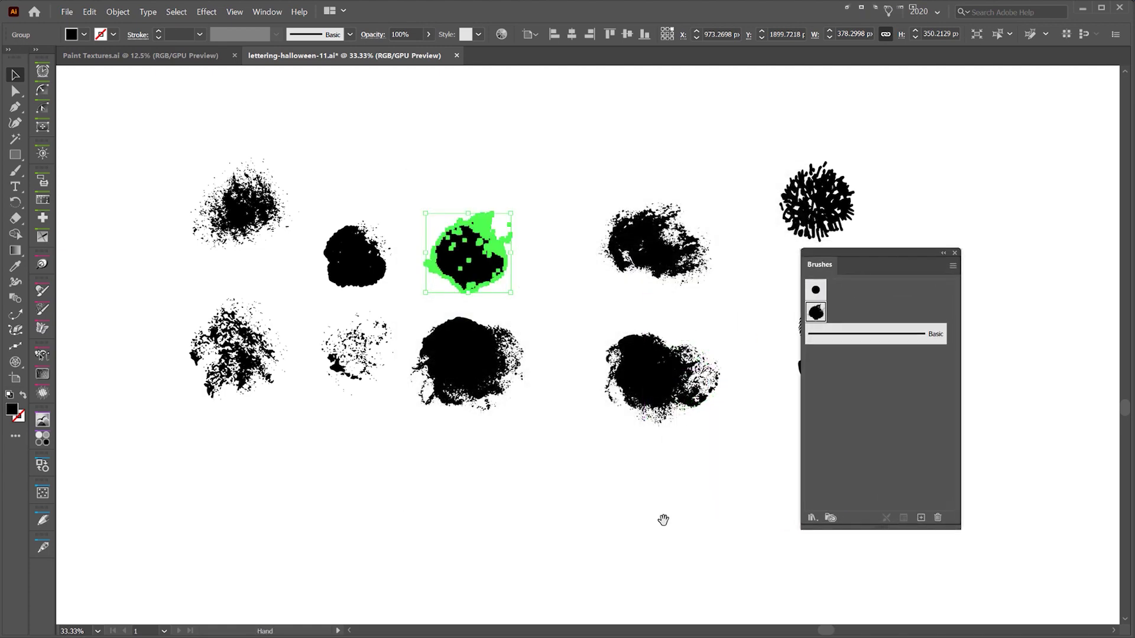
Step: Paint a curved test stroke about 1754 px wide and 1238 px high with Brush 1 Thick below the blots
drag(663, 520, 692, 293)
key(b)
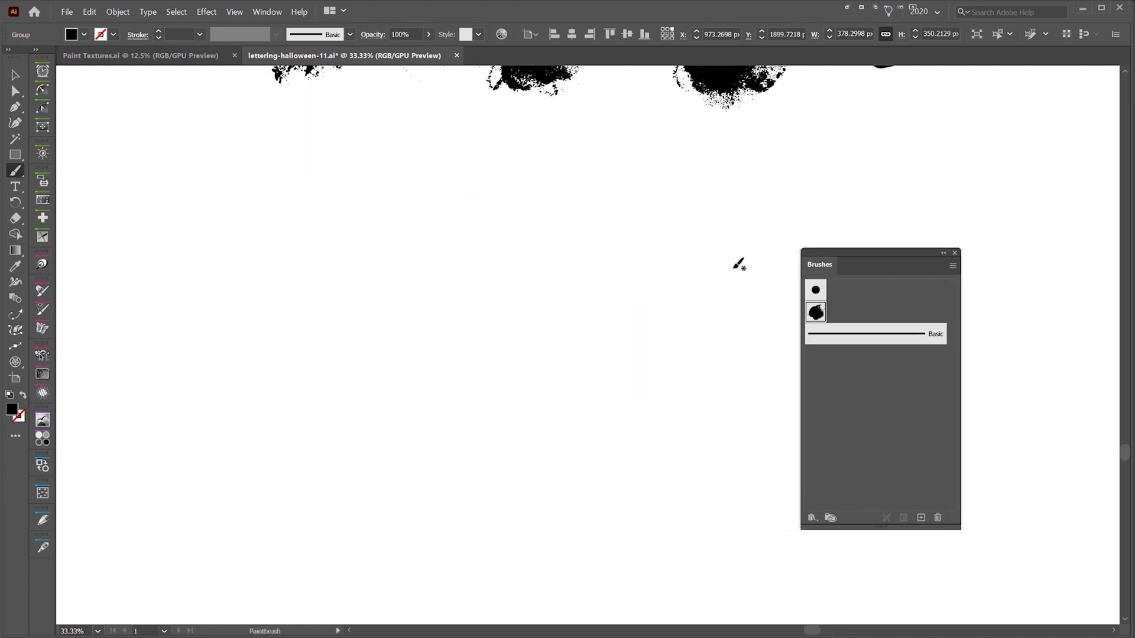
mouse_move(229, 253)
mouse_down()
mouse_move(334, 250)
mouse_move(604, 346)
mouse_move(468, 520)
mouse_up()
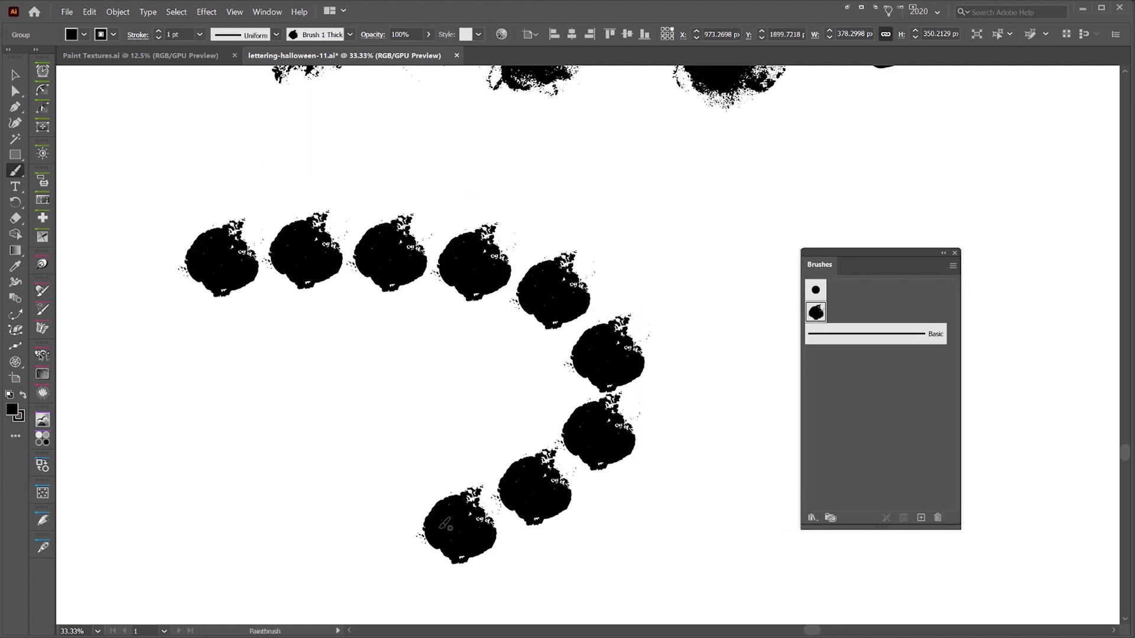
Step: With the test stroke selected, set Brush 1 Thick's scatter to -7% and its spacing to 53%
scroll(625, 364, down, 2)
scroll(534, 342, up, 2)
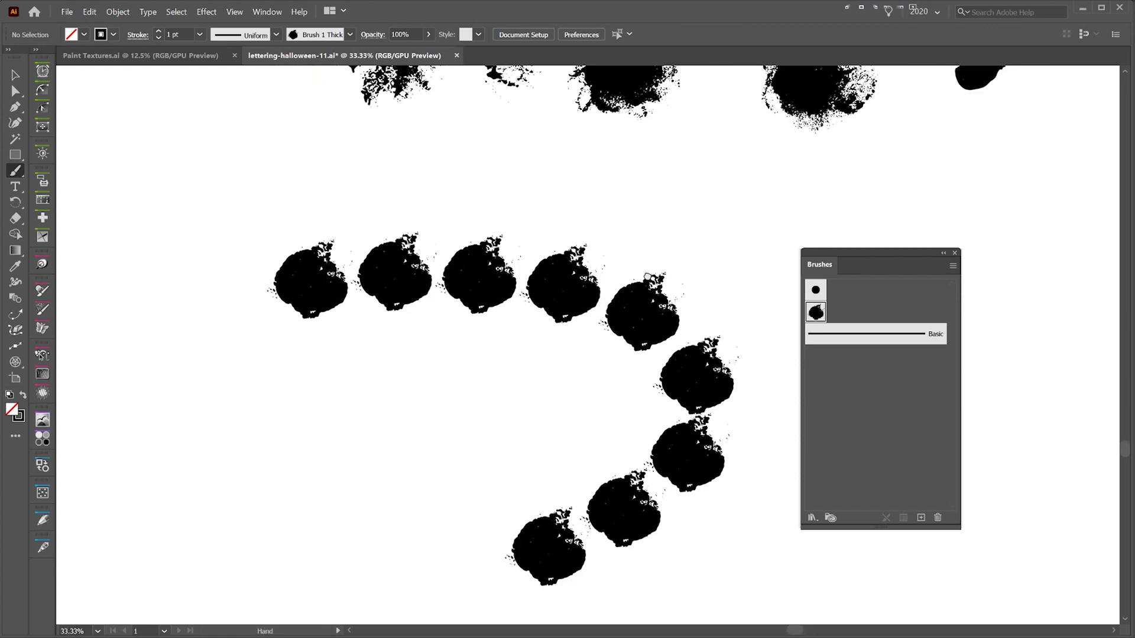
drag(600, 331, 597, 279)
key(v)
click(604, 243)
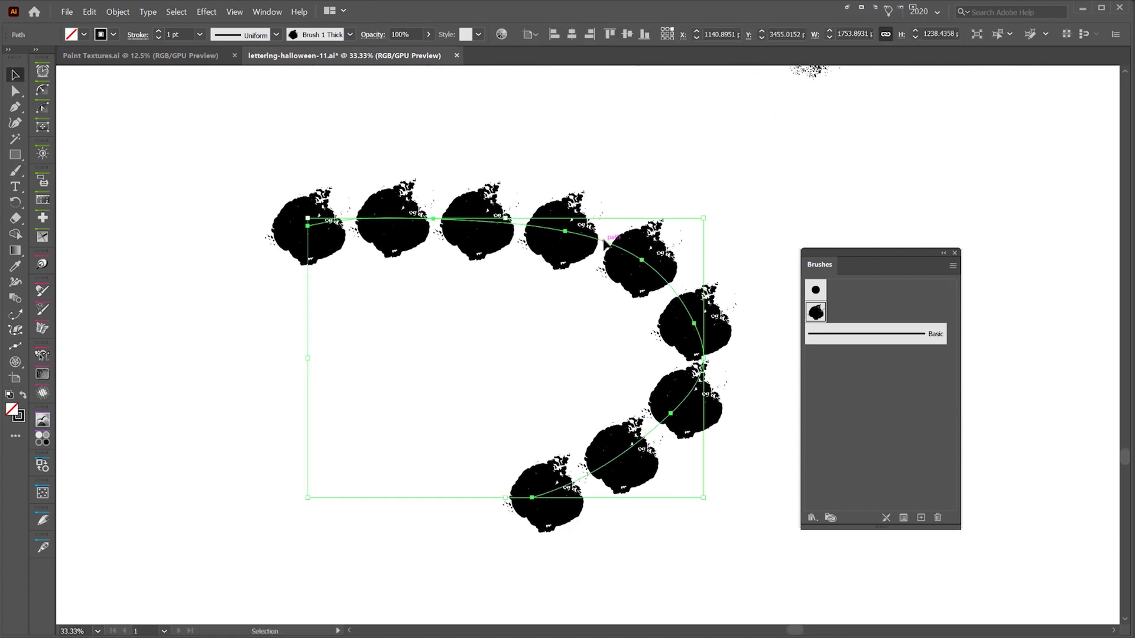
drag(832, 251, 817, 184)
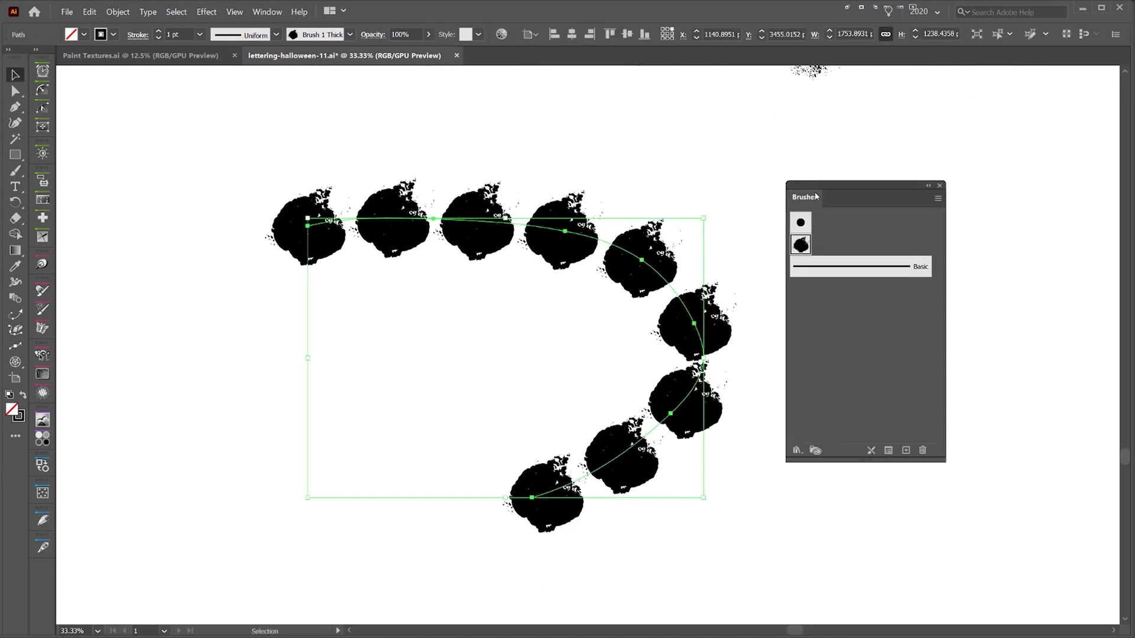
double_click(802, 244)
drag(557, 181, 799, 163)
click(818, 268)
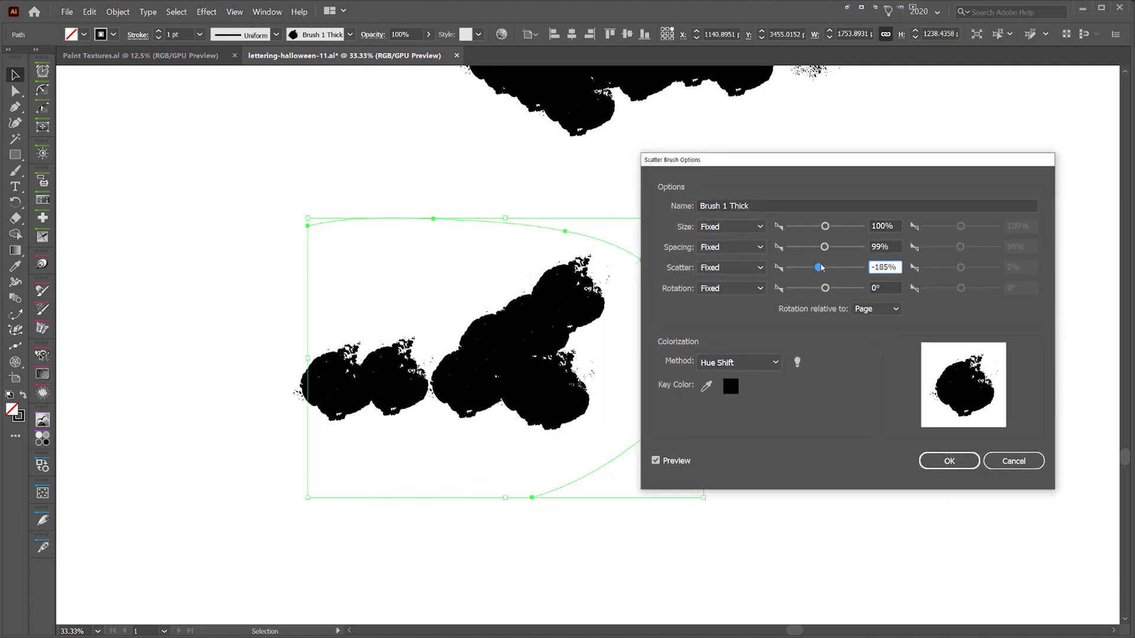
mouse_move(825, 268)
mouse_down()
mouse_move(856, 268)
mouse_move(812, 269)
mouse_move(829, 269)
mouse_move(820, 247)
mouse_move(793, 248)
mouse_move(860, 253)
mouse_move(806, 248)
mouse_up()
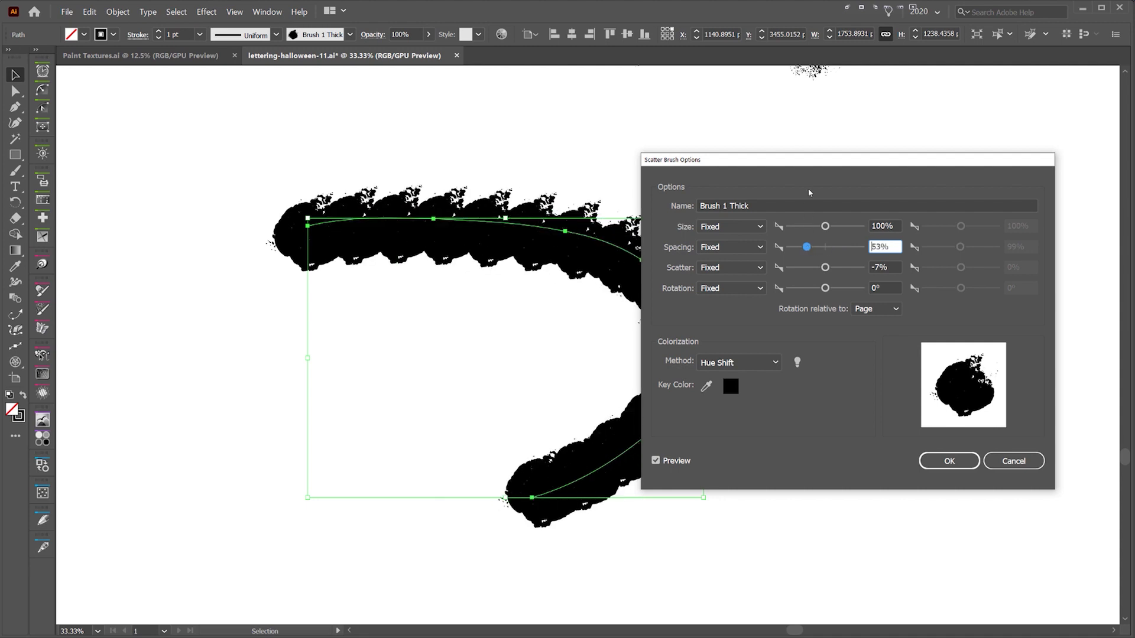
Step: Set Brush 1 Thick's rotation to -35° and size to 84%, and confirm the brush options
drag(815, 165, 868, 166)
drag(881, 289, 867, 292)
mouse_move(848, 162)
mouse_down()
mouse_move(936, 169)
mouse_move(827, 163)
mouse_up()
mouse_move(857, 230)
mouse_down()
mouse_move(835, 230)
mouse_move(877, 230)
mouse_move(833, 229)
mouse_move(851, 232)
mouse_up()
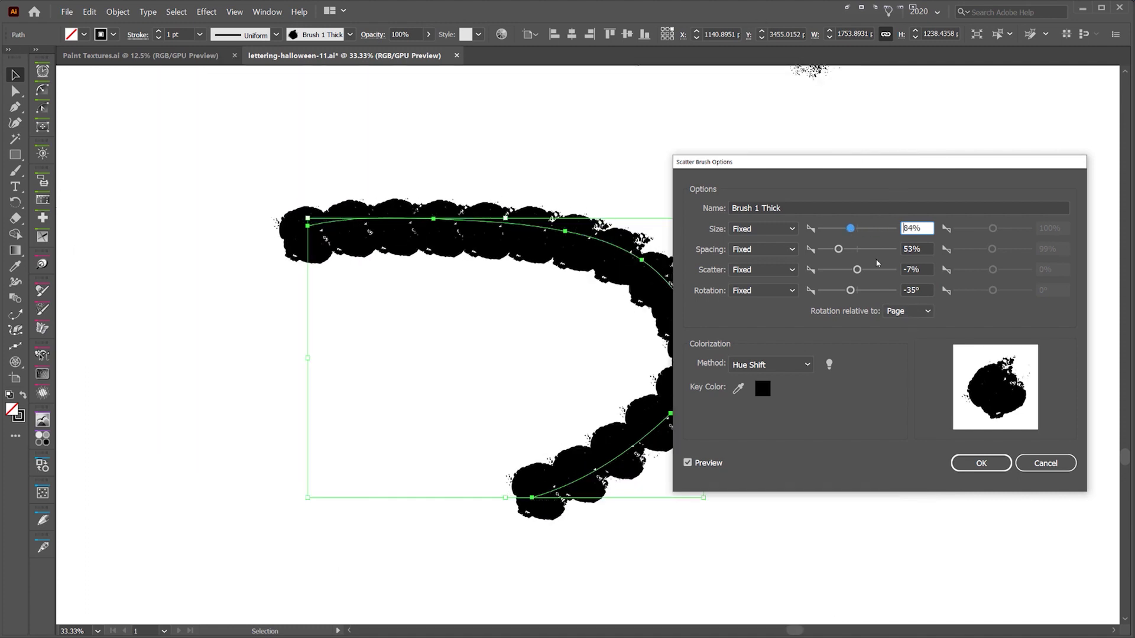
click(993, 465)
click(560, 335)
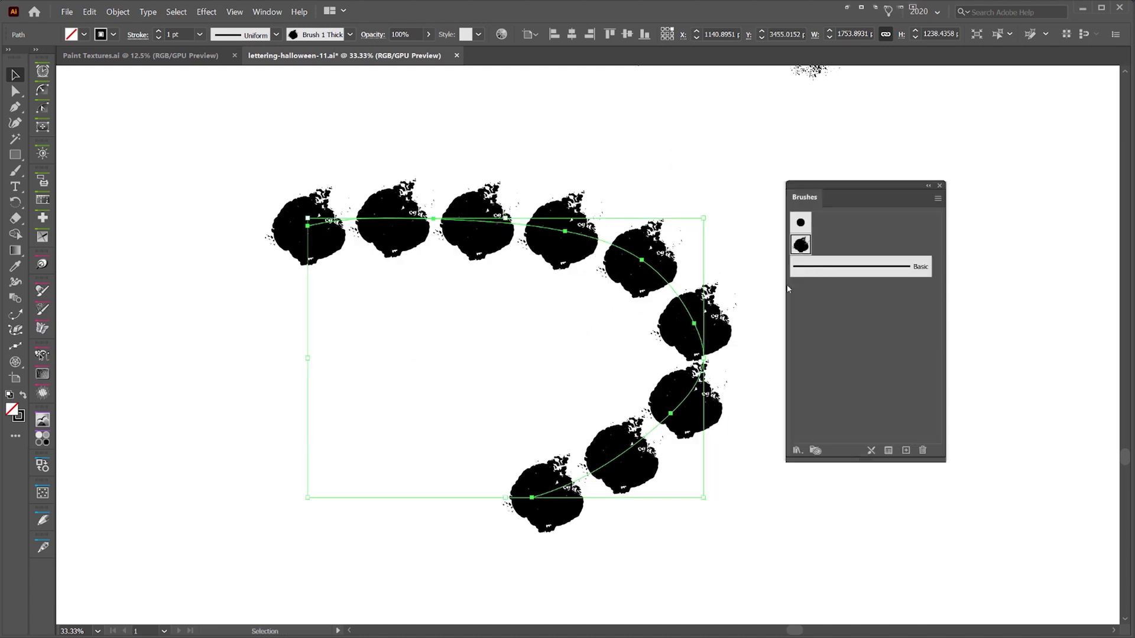
Step: Reopen the options of Brush 1 Thick, accept them as they are, and apply them to the existing strokes
click(802, 250)
double_click(801, 249)
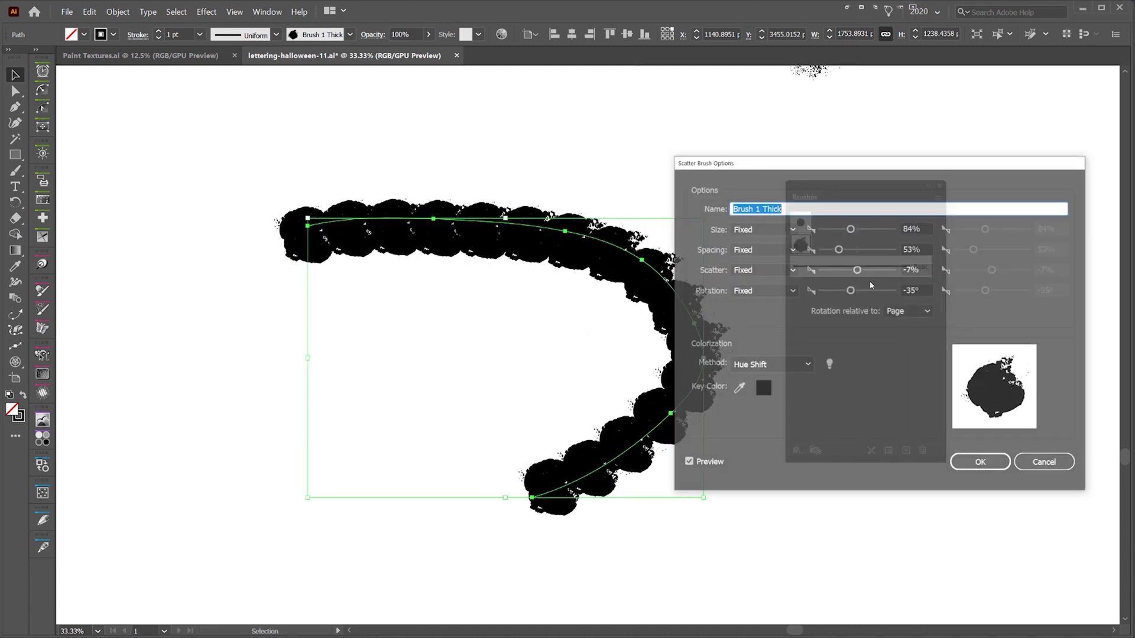
click(967, 461)
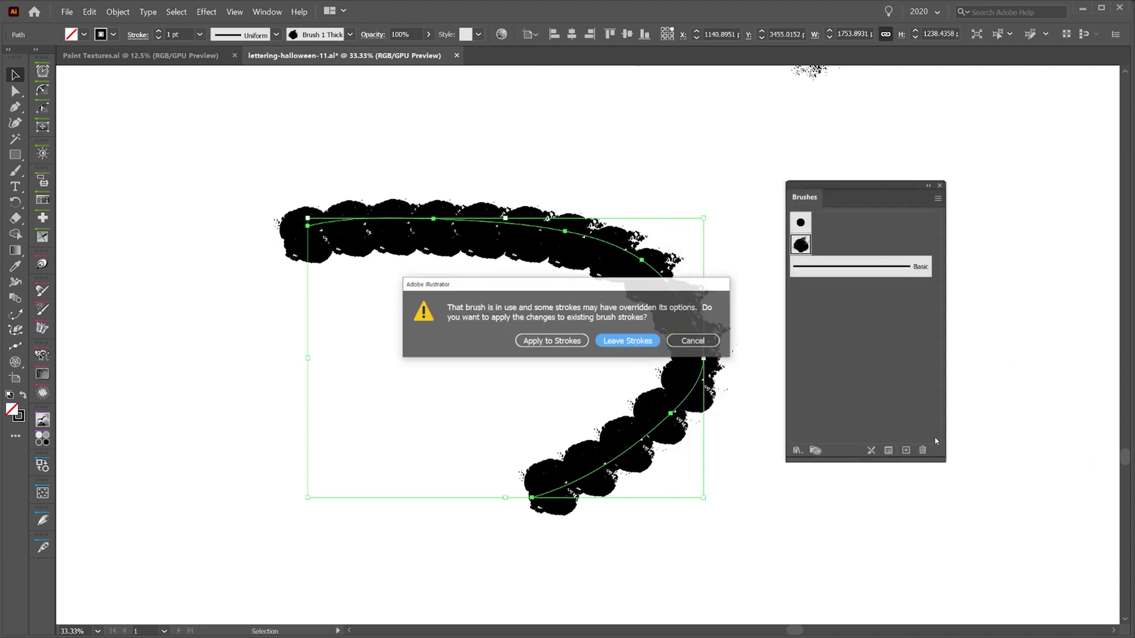
click(550, 341)
Step: Paint an S-shaped test stroke and two long crossing strokes with Brush 1 Thick on the empty area
scroll(617, 286, down, 2)
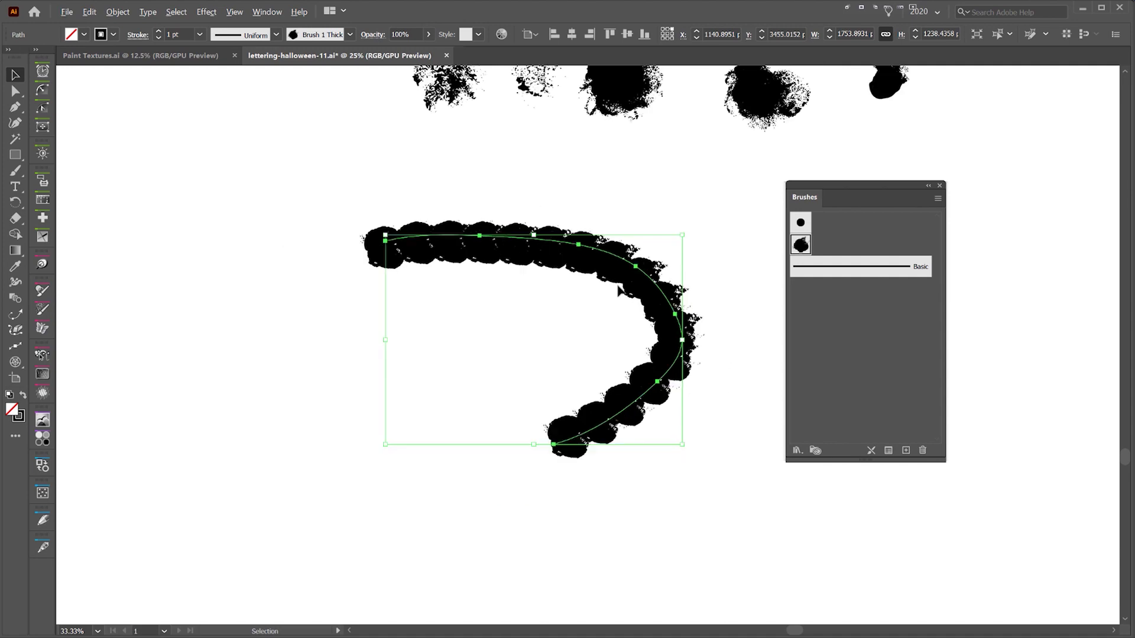
scroll(591, 370, down, 3)
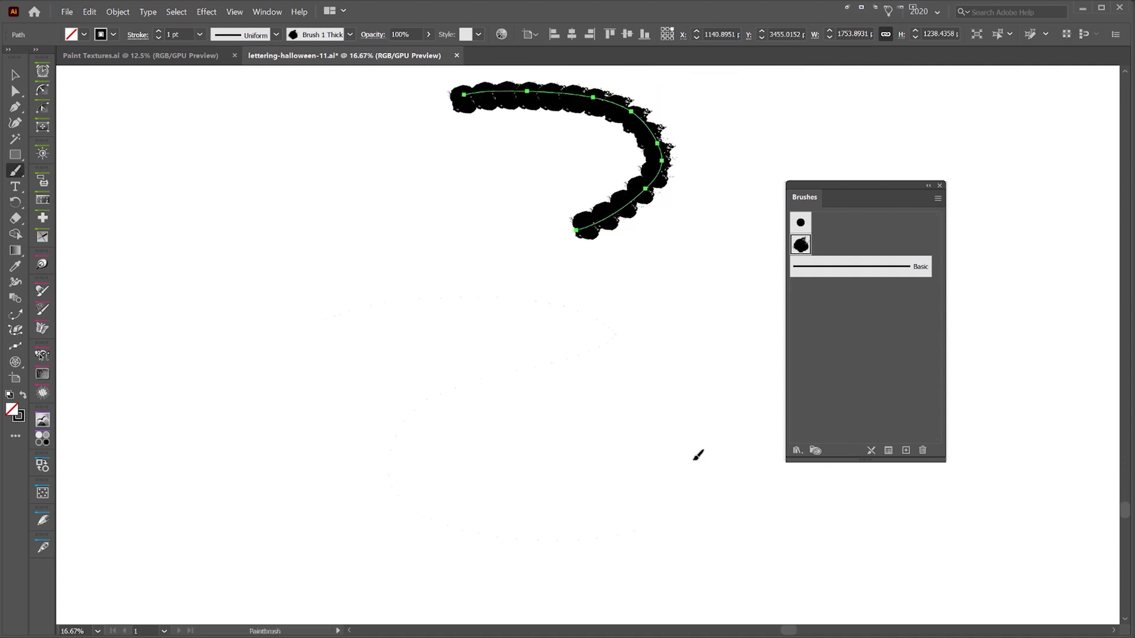
scroll(608, 392, down, 2)
drag(273, 369, 536, 223)
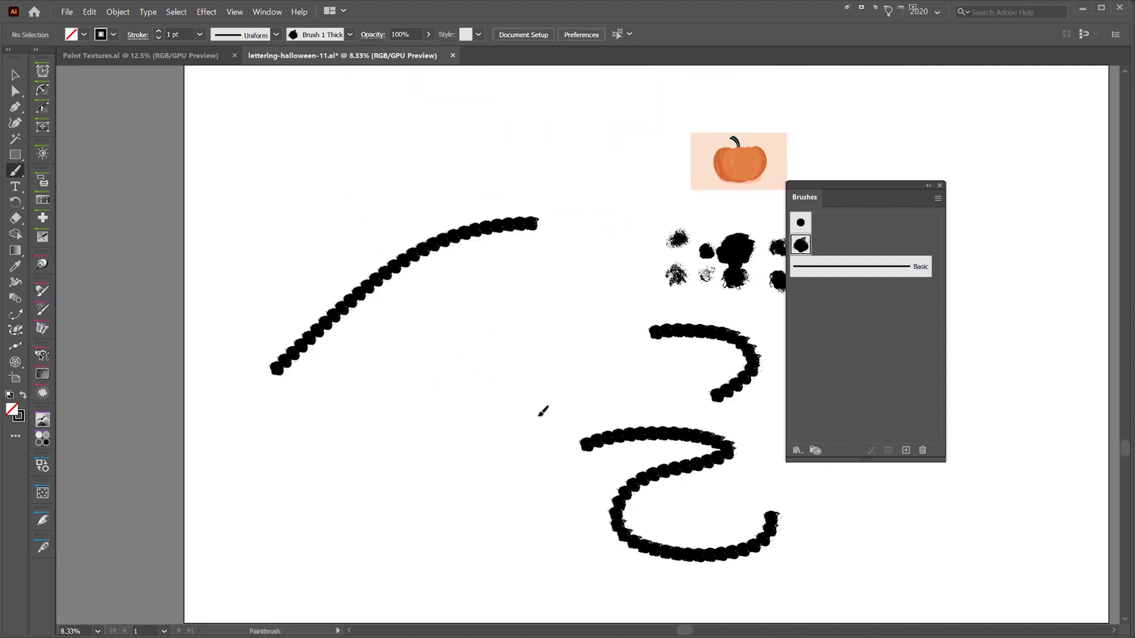
drag(334, 166, 528, 410)
drag(529, 341, 423, 304)
Step: Delete the two crossing strokes and the other curved test strokes
key(v)
drag(280, 288, 203, 247)
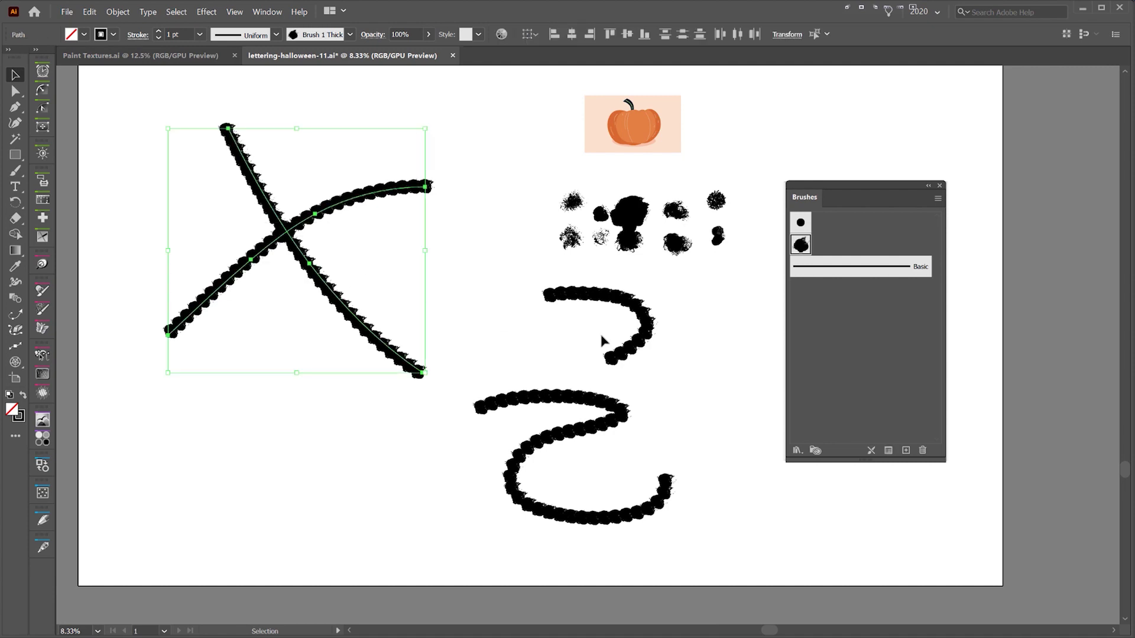
key(Delete)
drag(600, 337, 619, 418)
key(Delete)
Step: Draw a circle about 1084 px in diameter outlined with Brush 1 Thick
scroll(663, 338, up, 2)
drag(644, 330, 542, 328)
key(l)
mouse_move(450, 289)
mouse_down()
mouse_move(555, 413)
mouse_move(574, 414)
mouse_up()
scroll(535, 312, up, 2)
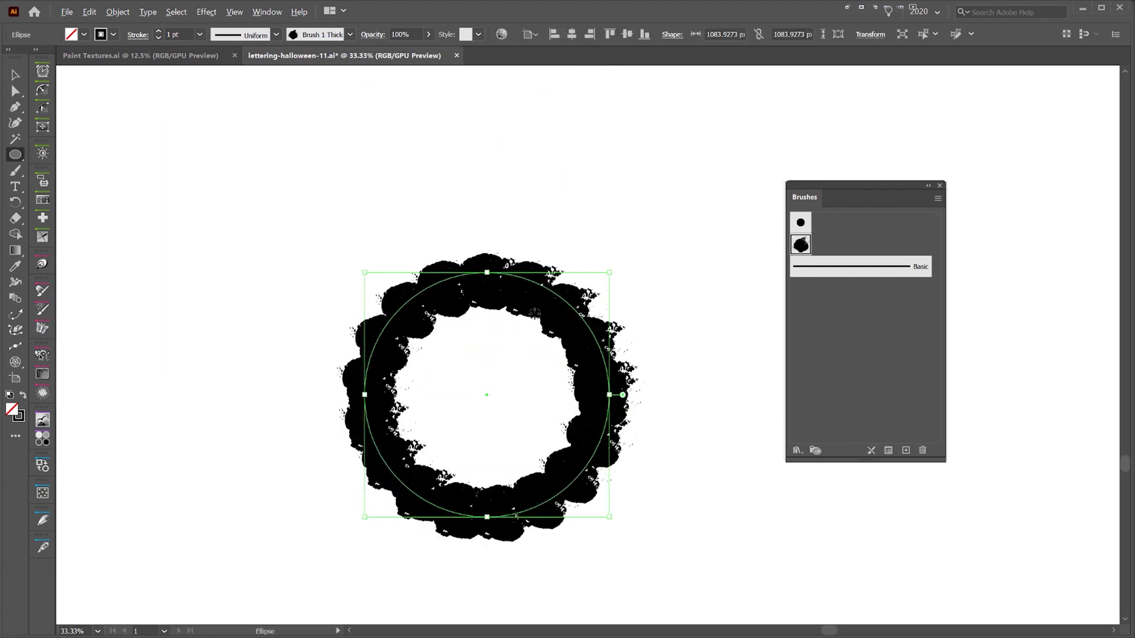
Step: Draw a star with the Star tool and apply Brush 1 Thick to its outline
drag(658, 284, 242, 231)
drag(15, 155, 56, 204)
mouse_move(258, 247)
mouse_down()
mouse_move(350, 329)
mouse_move(331, 347)
mouse_up()
key(v)
drag(342, 204, 662, 298)
click(801, 244)
click(651, 187)
Step: Delete the brushed test circle and star
scroll(661, 187, down, 2)
drag(628, 203, 293, 300)
key(ctrl+z)
key(Delete)
click(393, 219)
key(Delete)
Step: Remove the brush stroke from the upper blot in the third column and return the blot to its column
scroll(397, 239, up, 5)
mouse_move(439, 241)
mouse_down()
mouse_move(542, 221)
mouse_move(483, 218)
mouse_move(535, 171)
mouse_up()
scroll(482, 219, up, 2)
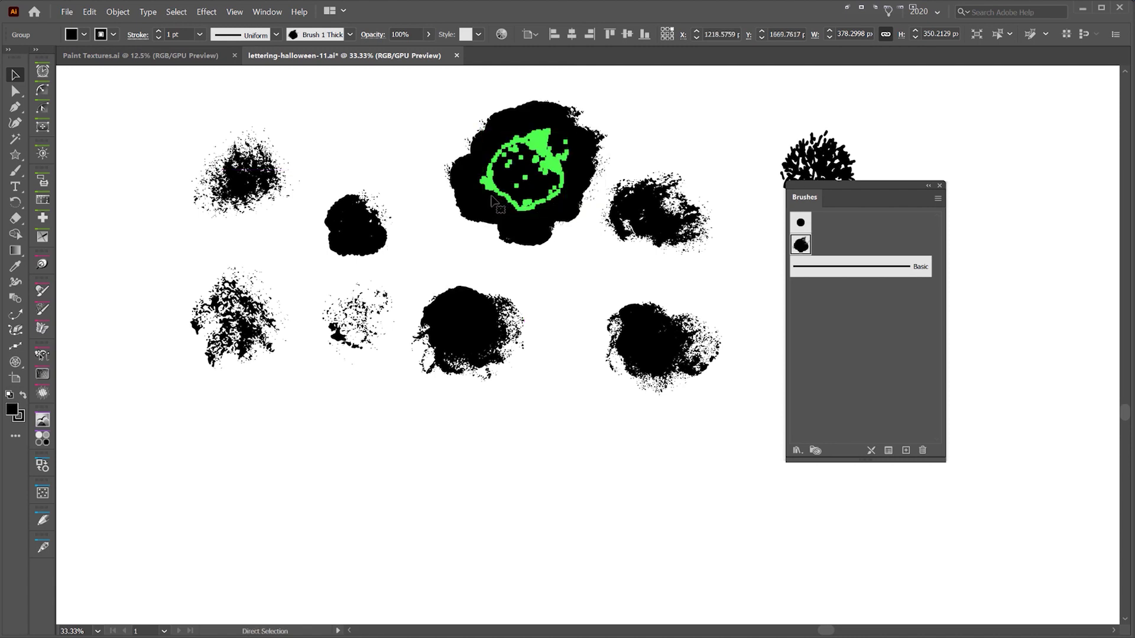
key(ctrl+z)
key(ctrl+z)
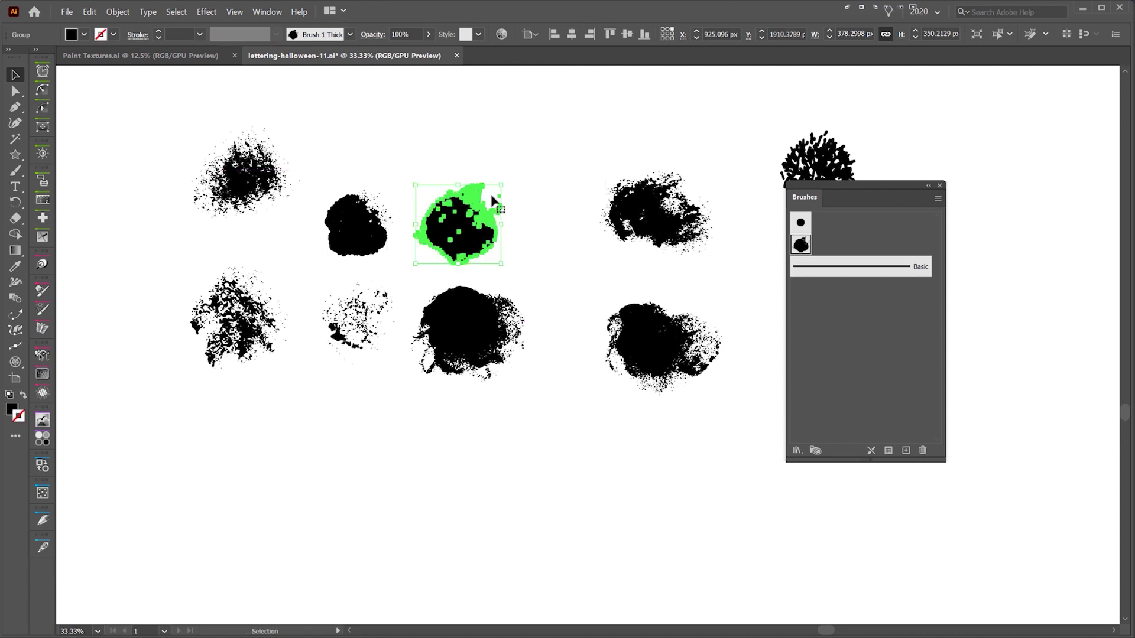
Step: Start a new scatter brush from the upper blot in the first column
click(382, 157)
mouse_move(840, 184)
mouse_down()
mouse_move(929, 335)
mouse_move(829, 210)
mouse_up()
drag(315, 241, 473, 226)
scroll(472, 226, up, 1)
click(416, 138)
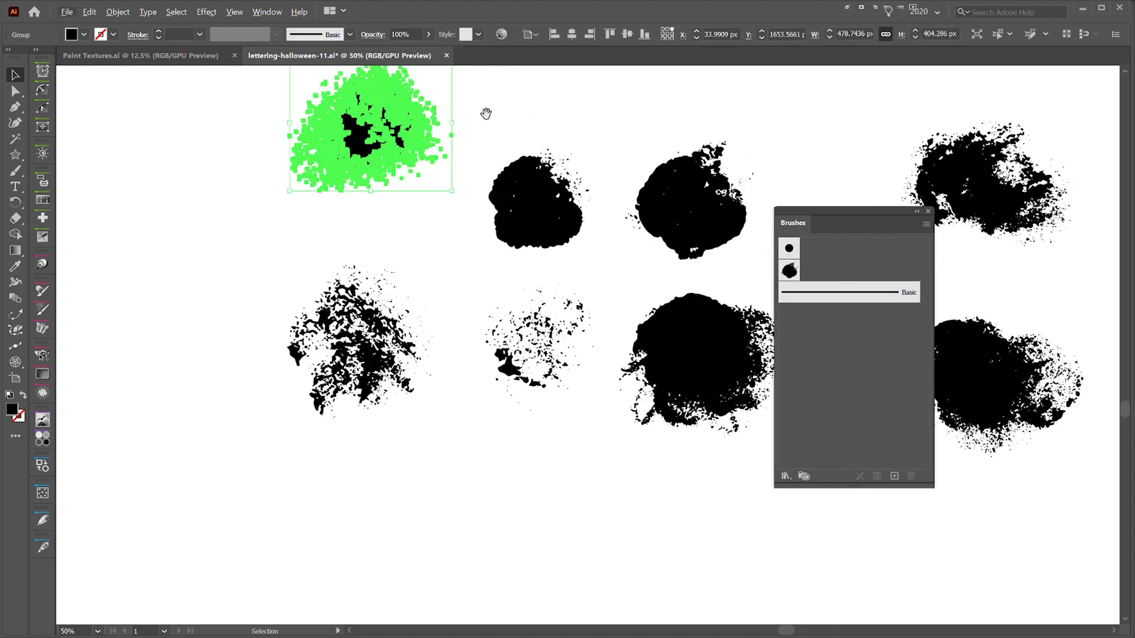
drag(487, 114, 557, 214)
click(443, 150)
drag(458, 219, 863, 366)
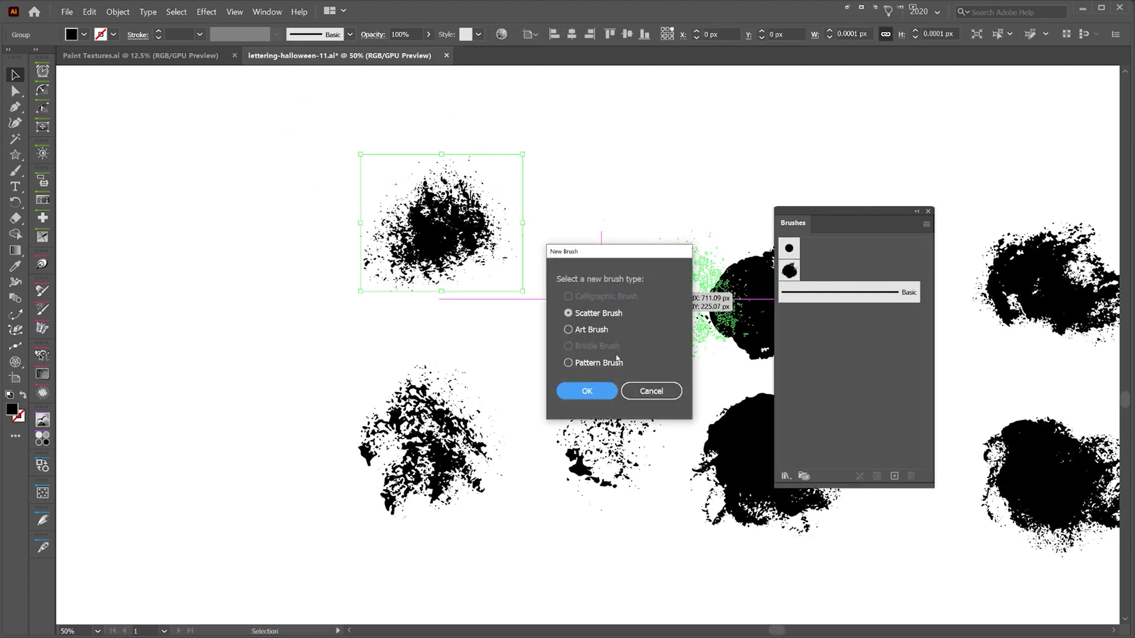
click(592, 388)
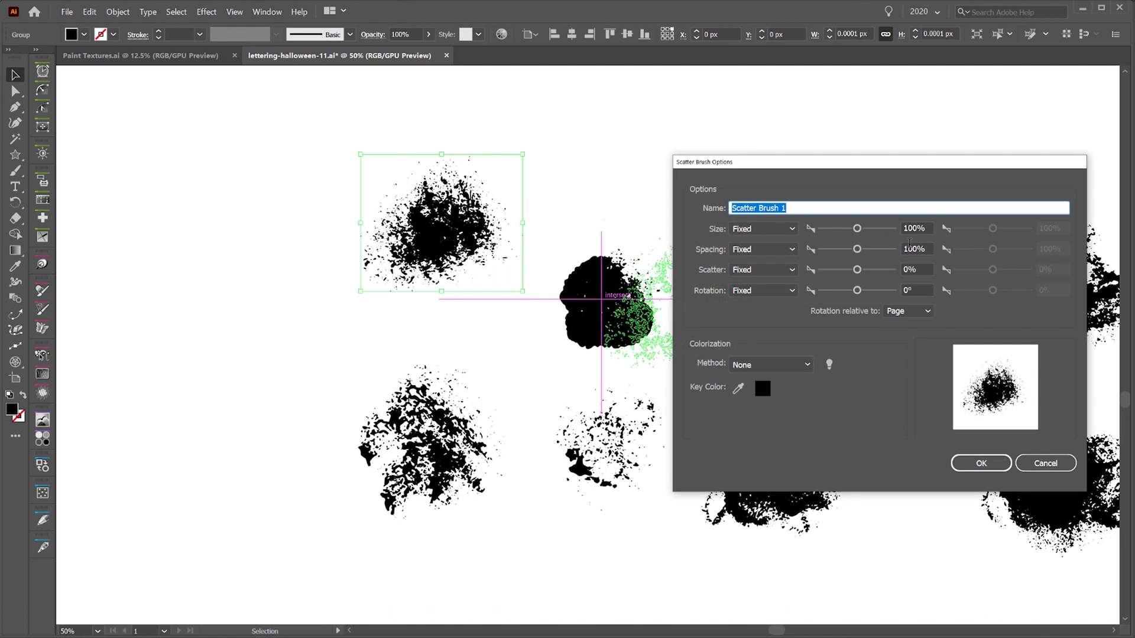
Step: Create the scatter brush with 78% spacing, -136% scatter, and Hue Shift colorization
drag(857, 248, 852, 270)
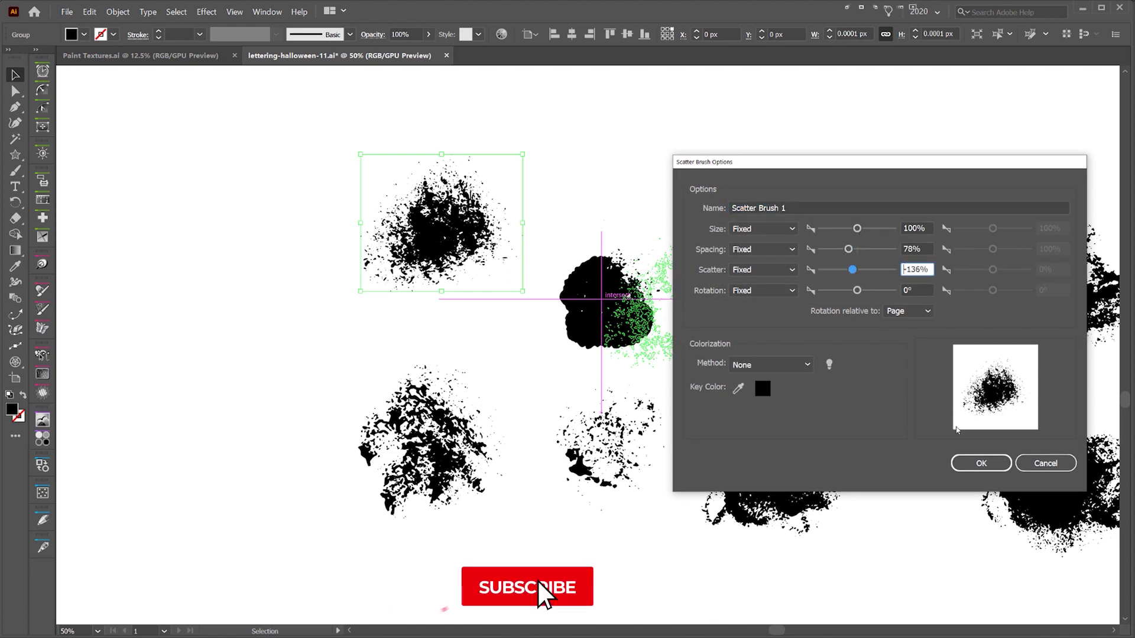
click(770, 365)
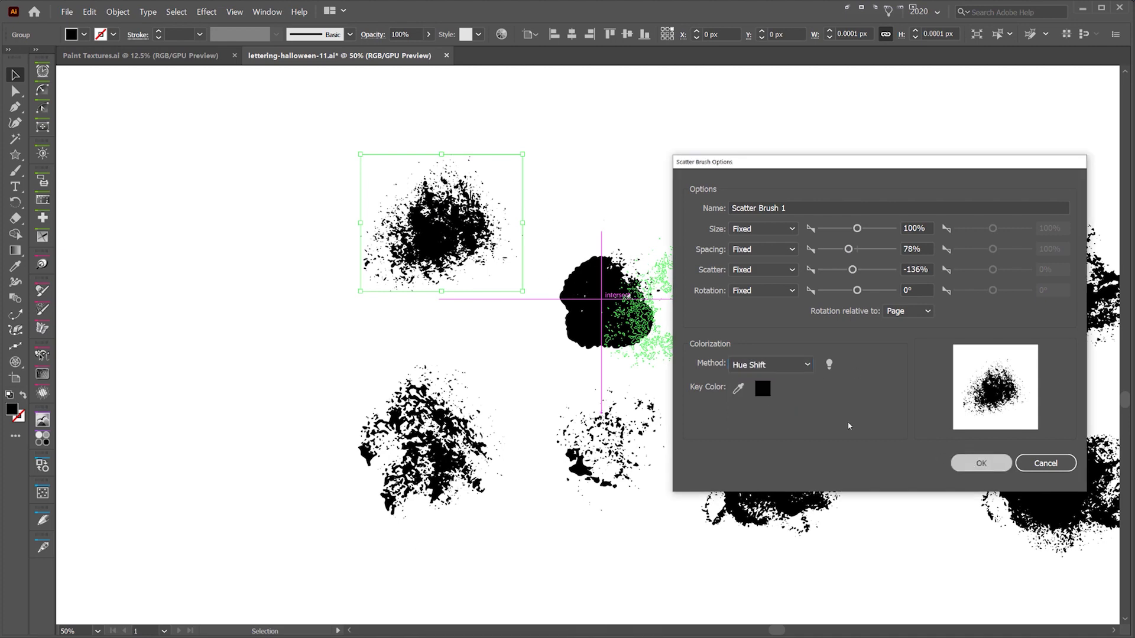
key(Return)
Step: Paint several overlapping test strokes with the new speckled scatter brush on the empty area below the blots
drag(598, 447, 598, 414)
click(599, 414)
drag(597, 608, 603, 239)
key(b)
drag(174, 521, 725, 570)
key(ctrl+minus)
mouse_move(272, 411)
mouse_down()
mouse_move(509, 381)
mouse_move(665, 279)
mouse_up()
drag(463, 399, 690, 270)
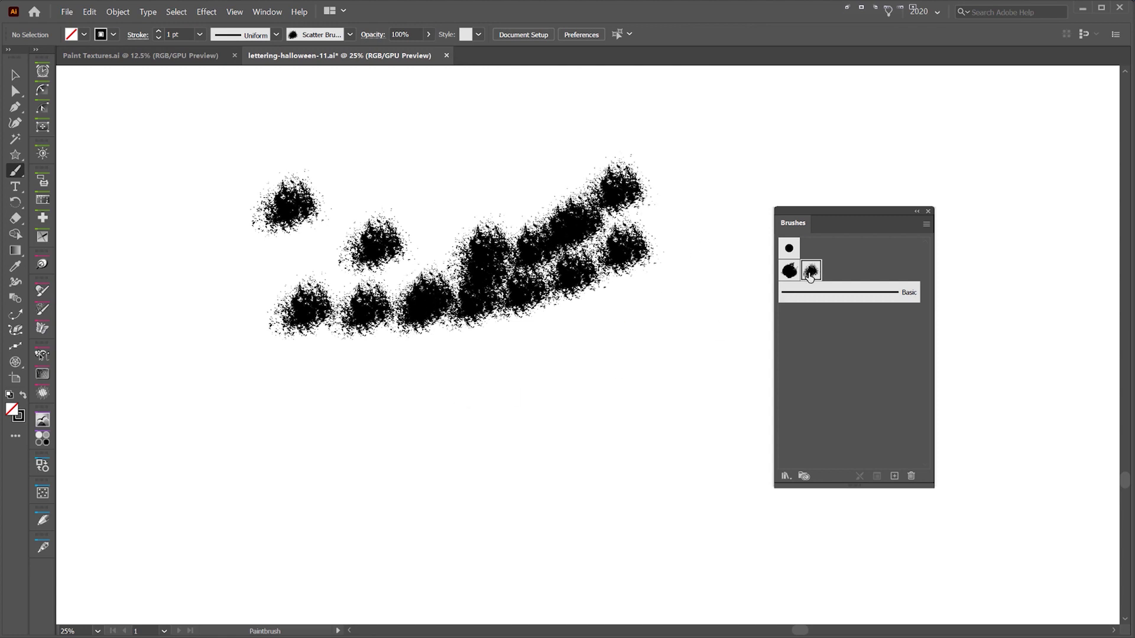
Step: Set the speckled scatter brush's spacing to 33% and apply it to the existing strokes
double_click(810, 271)
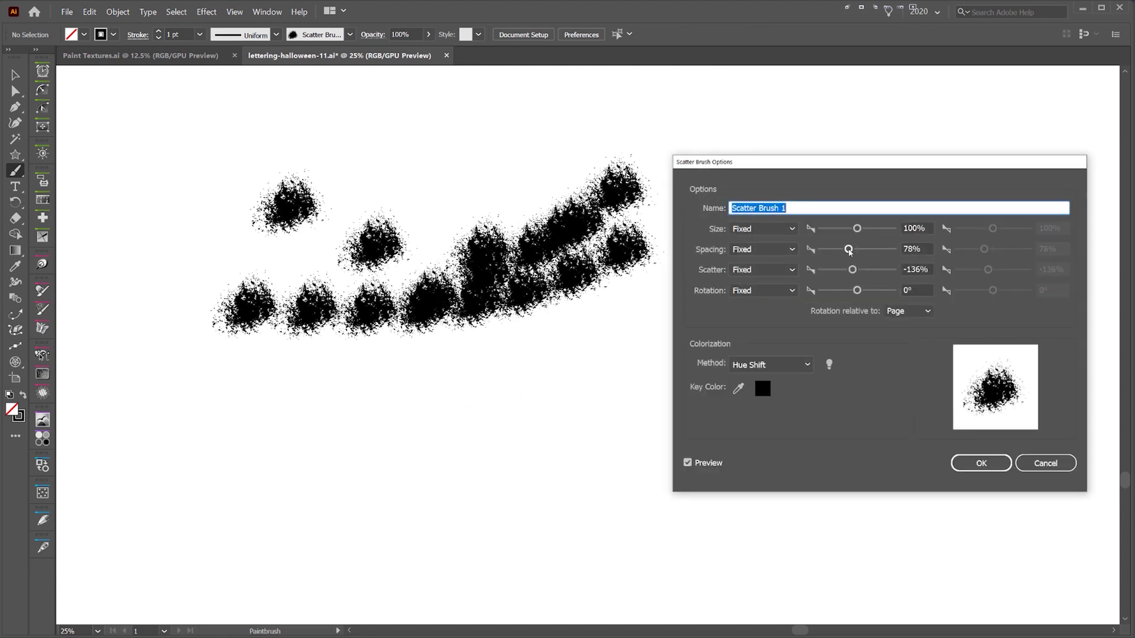
drag(848, 250, 842, 249)
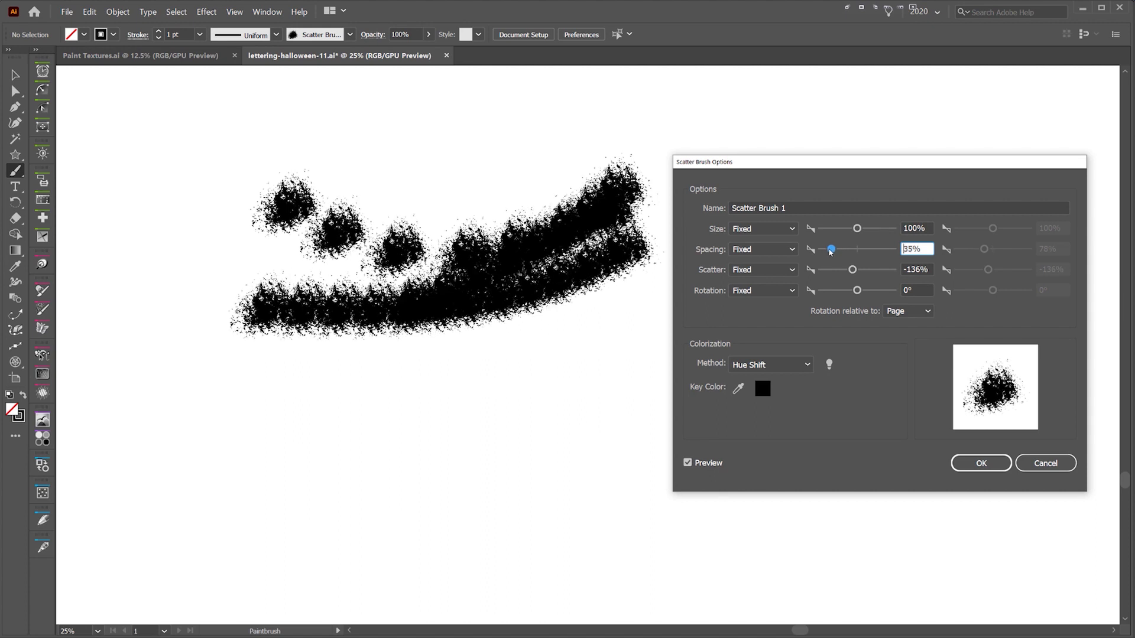
drag(831, 251, 830, 250)
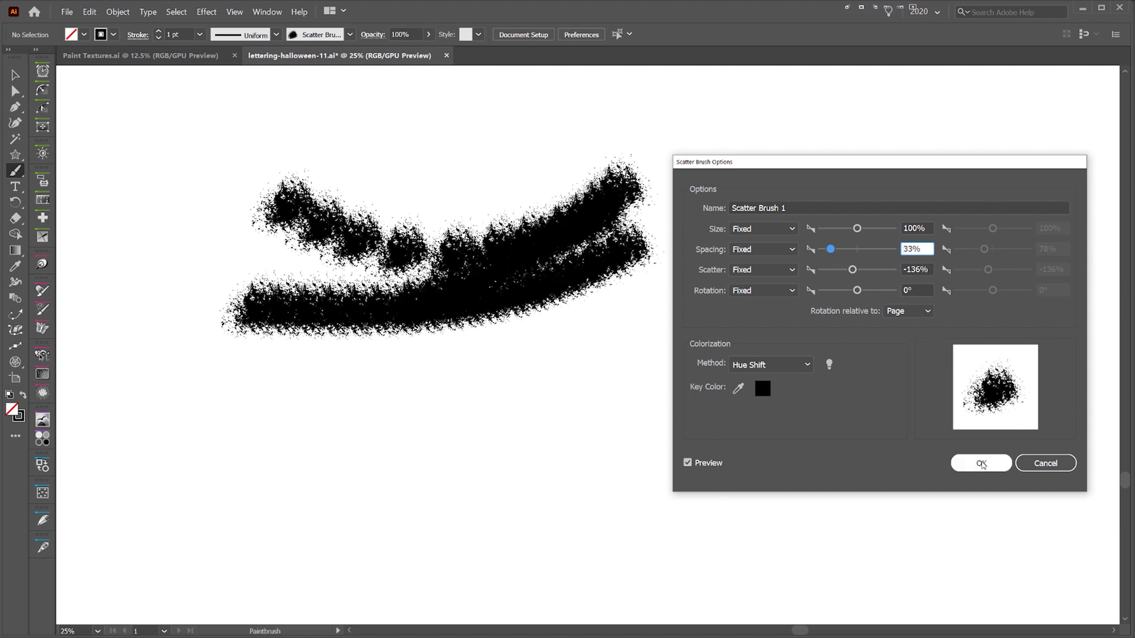
click(982, 465)
click(559, 345)
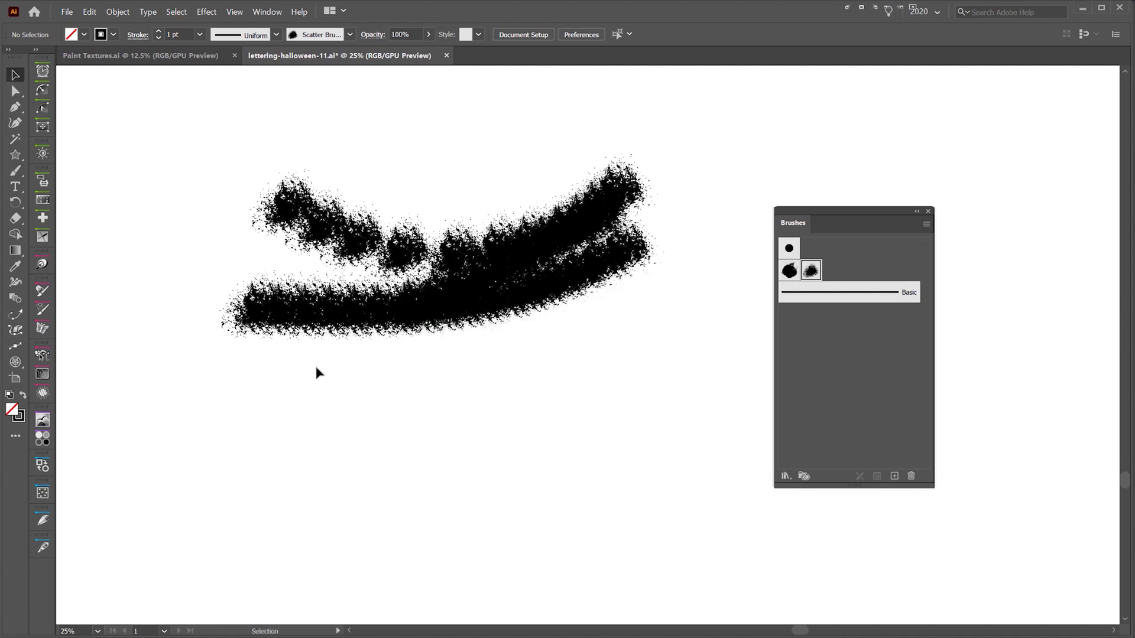
Step: Delete all the black test strokes painted with the speckled scatter brush
key(v)
drag(520, 140, 358, 373)
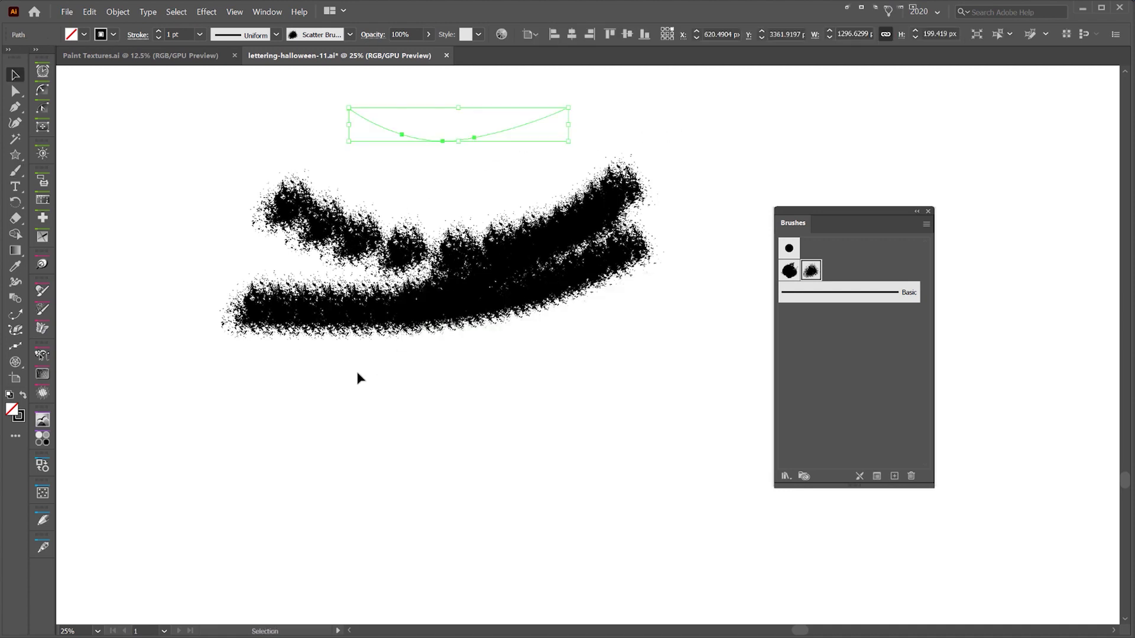
key(Delete)
mouse_move(706, 156)
mouse_down()
mouse_move(641, 221)
mouse_move(372, 431)
mouse_up()
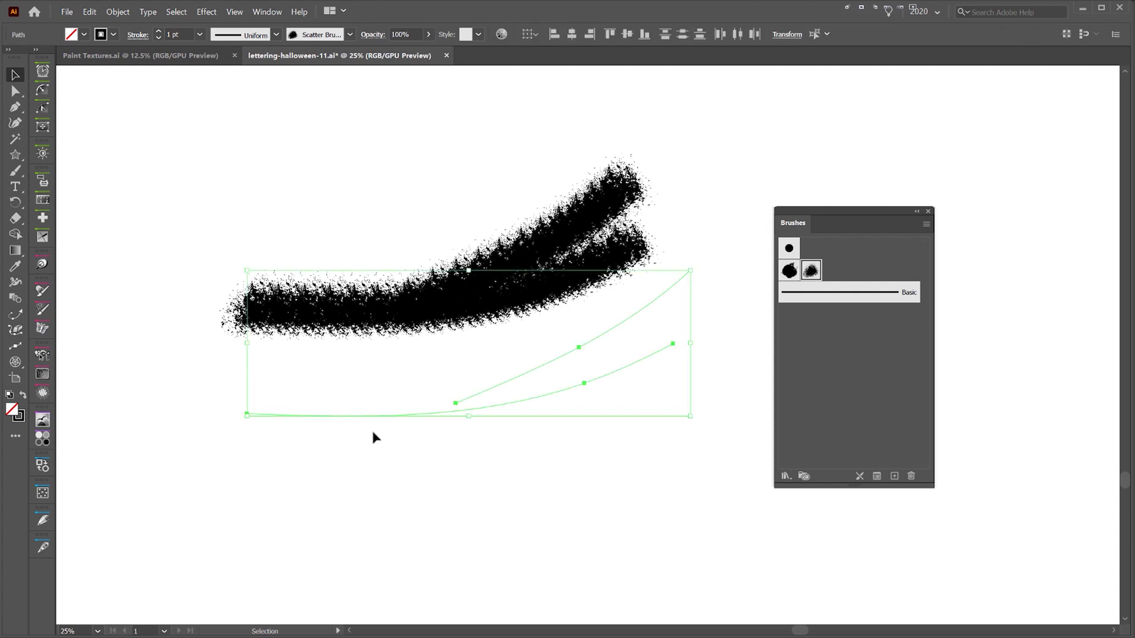
key(Delete)
Step: Paint a curved test stroke with the speckled scatter brush on the empty area below the blots, and undo it
key(b)
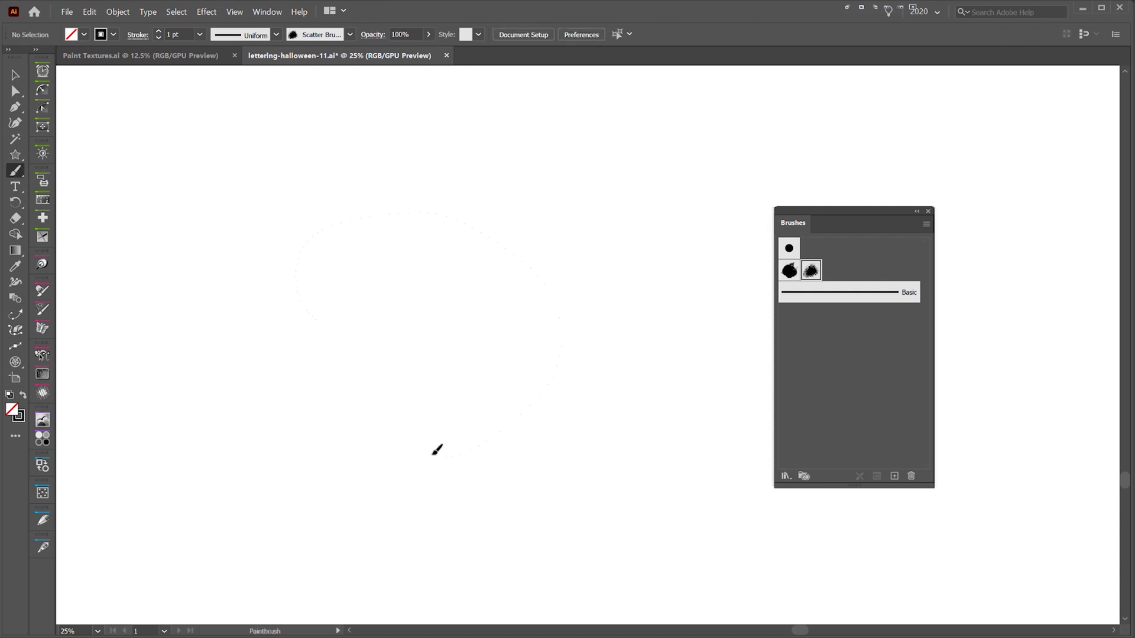
drag(432, 455, 435, 456)
scroll(445, 293, up, 3)
scroll(444, 294, down, 4)
drag(573, 143, 564, 311)
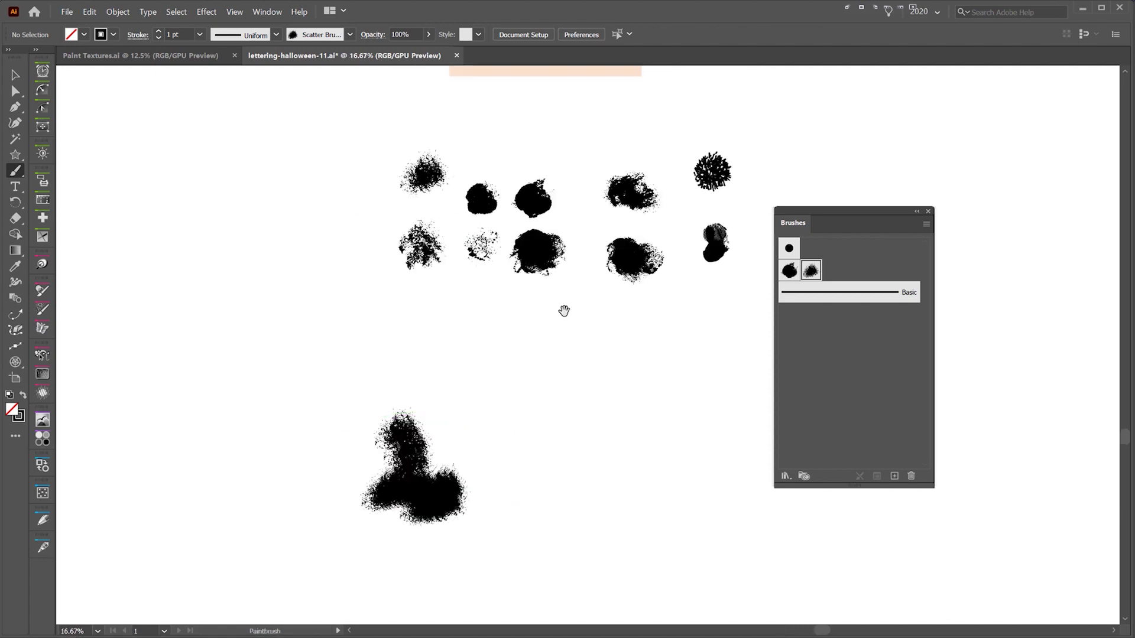
key(ctrl+z)
drag(765, 343, 762, 342)
key(ctrl+z)
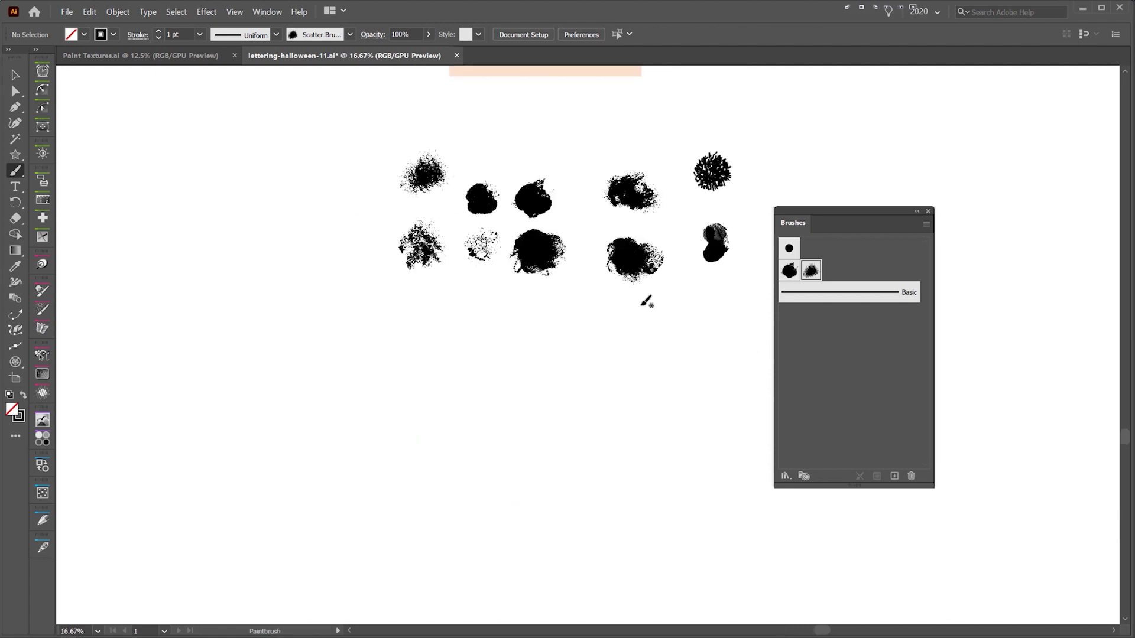
Step: Paint an orange stroke with the speckled scatter brush, following the curve of the pumpkin's right side
scroll(648, 299, up, 5)
key(v)
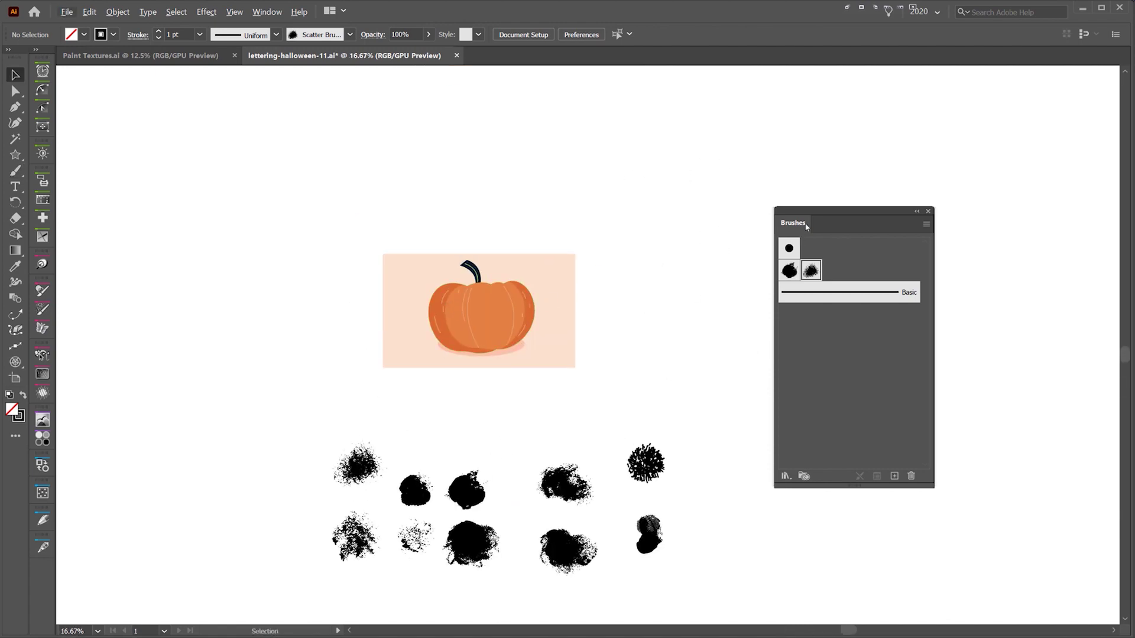
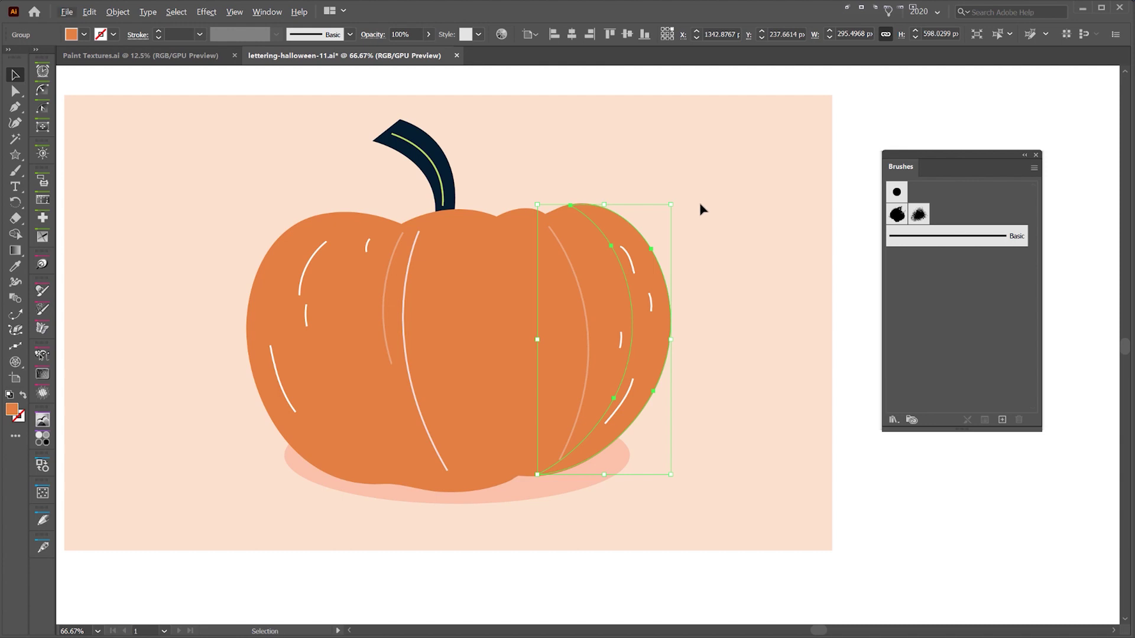
key(b)
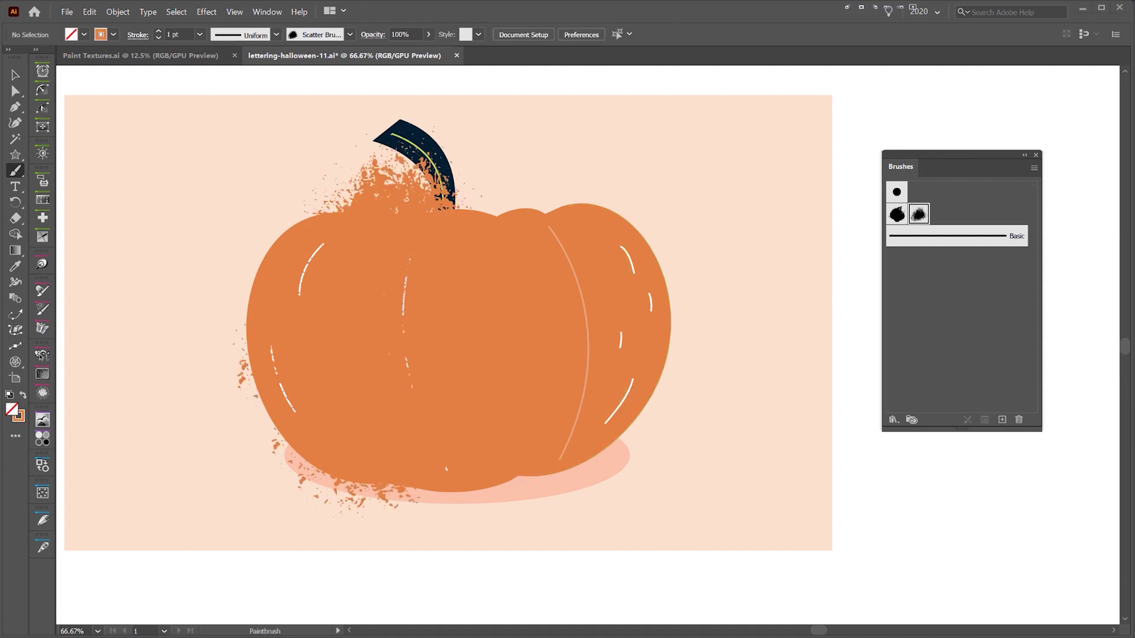
Step: Try moving the orange brush stroke to the right, and undo the move
key(v)
click(397, 211)
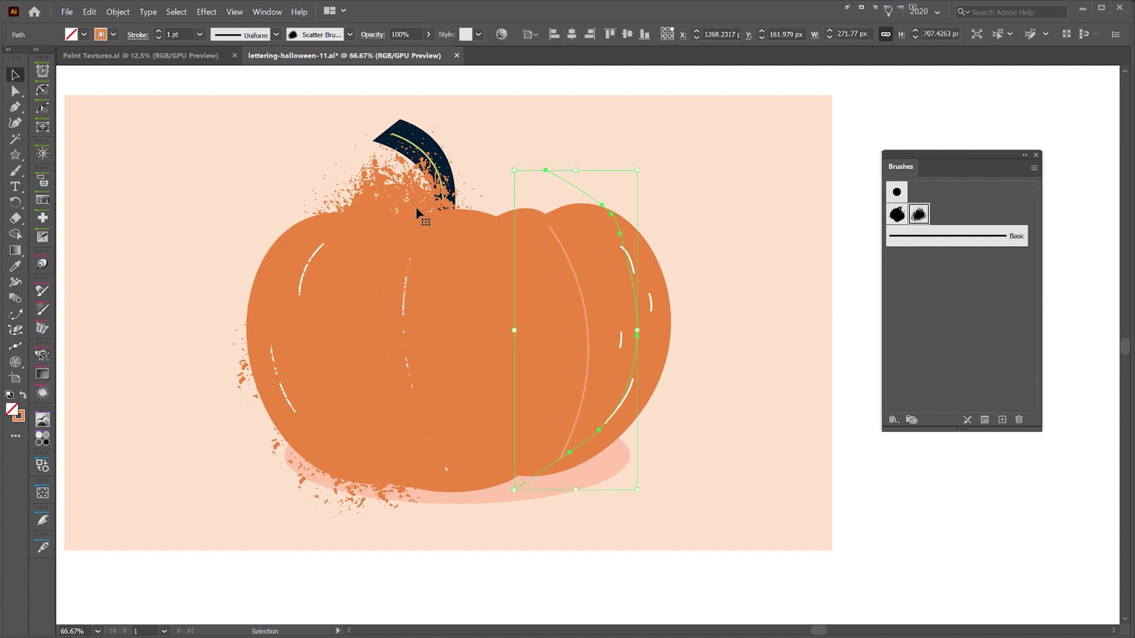
drag(398, 201, 552, 188)
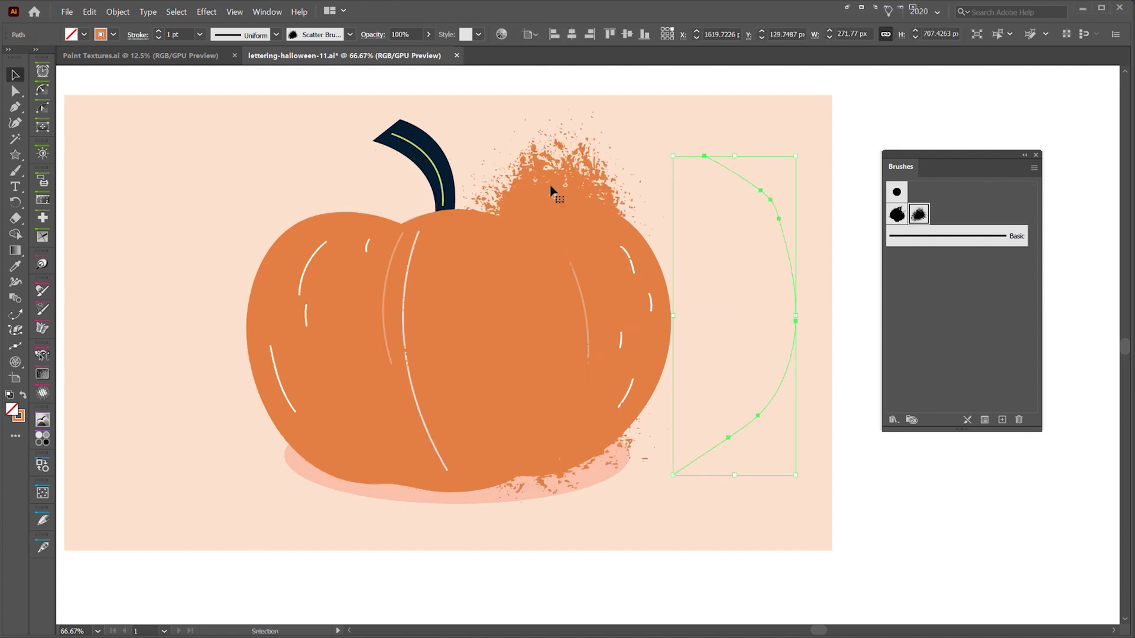
key(ctrl+z)
Step: Try 96% spacing on the speckled scatter brush, and undo the change
double_click(920, 217)
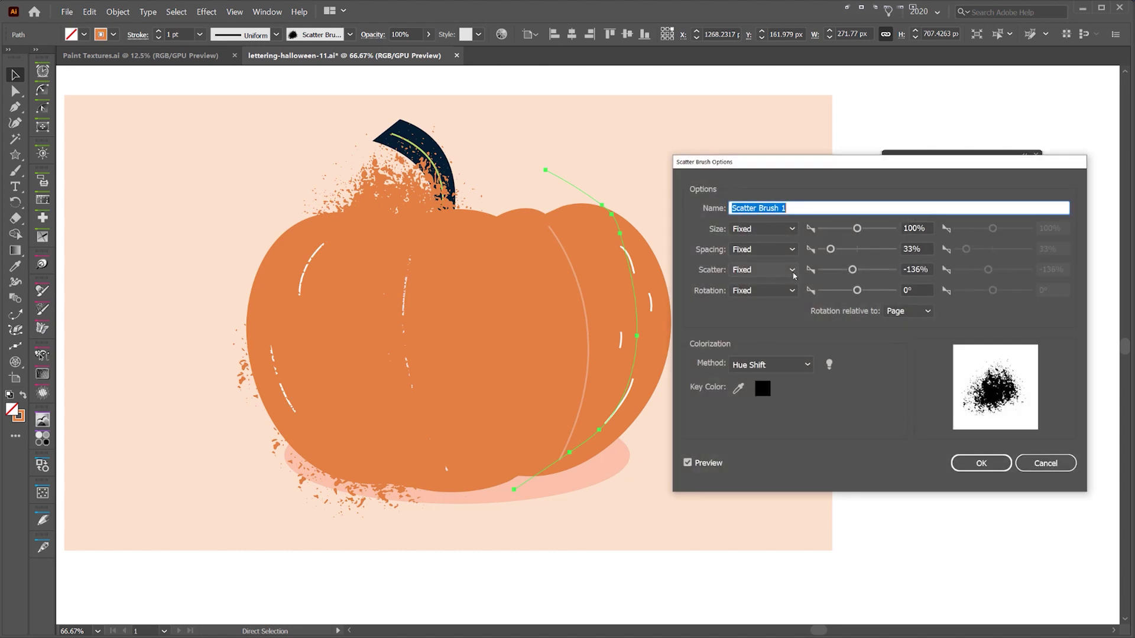
click(831, 248)
drag(832, 250, 855, 250)
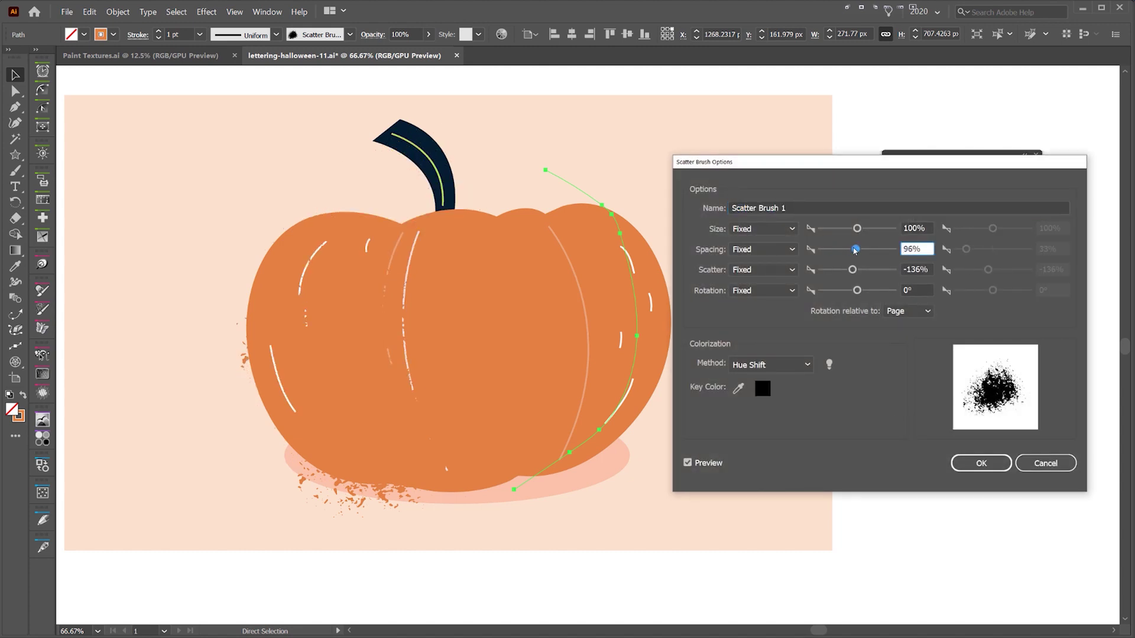
key(Return)
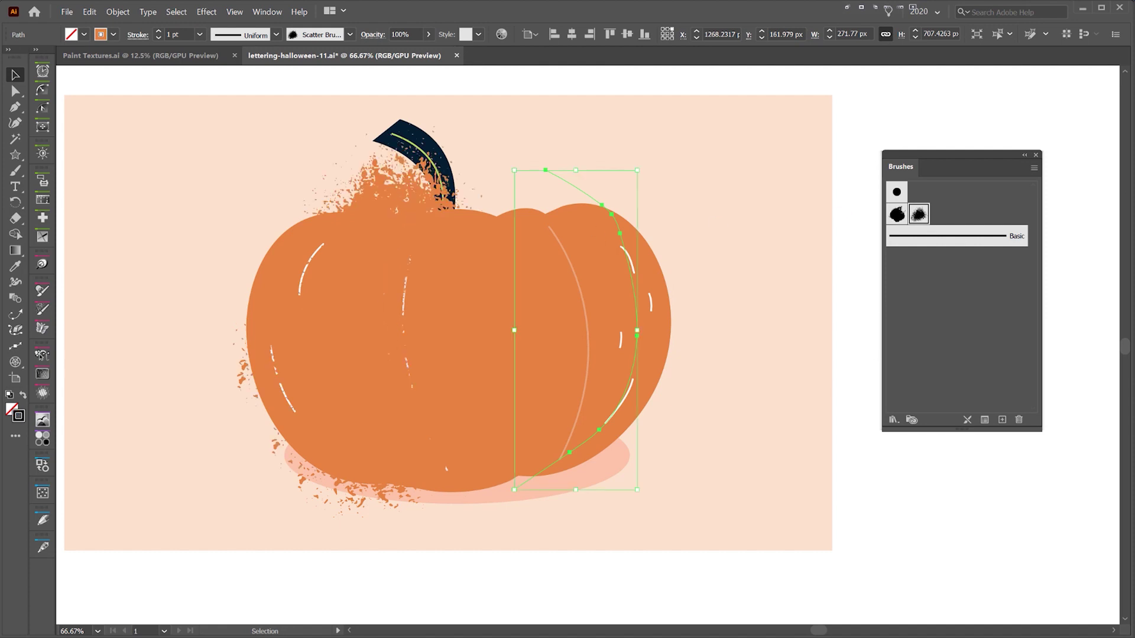
key(ctrl+z)
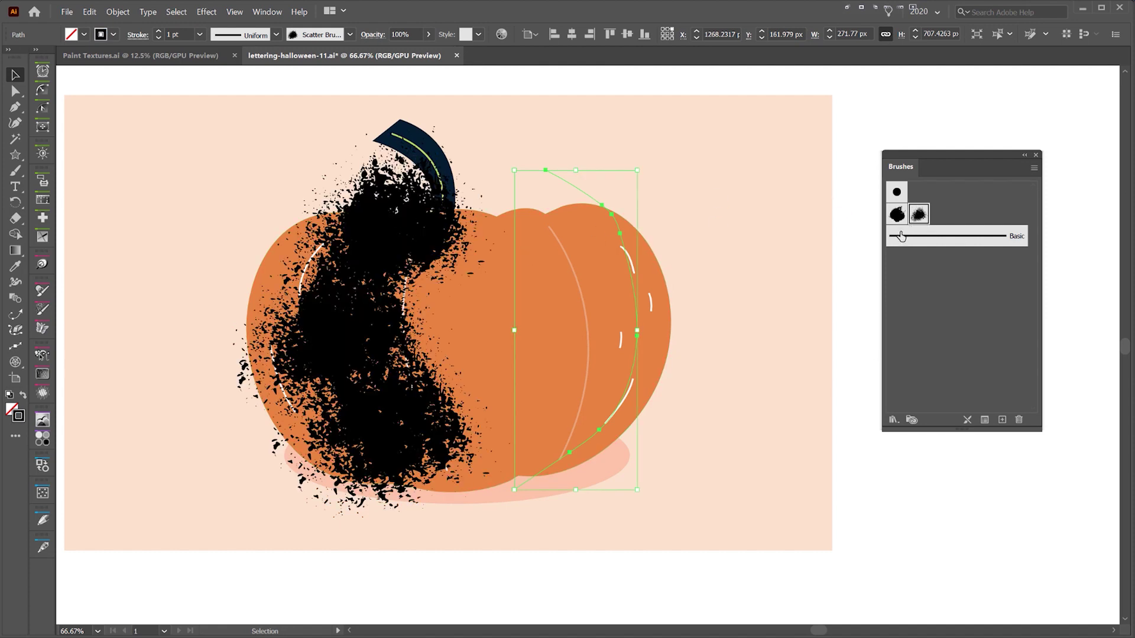
Step: Set the speckled scatter brush's scatter to 0% and apply it to the stroke on the pumpkin
double_click(919, 214)
drag(854, 271, 857, 271)
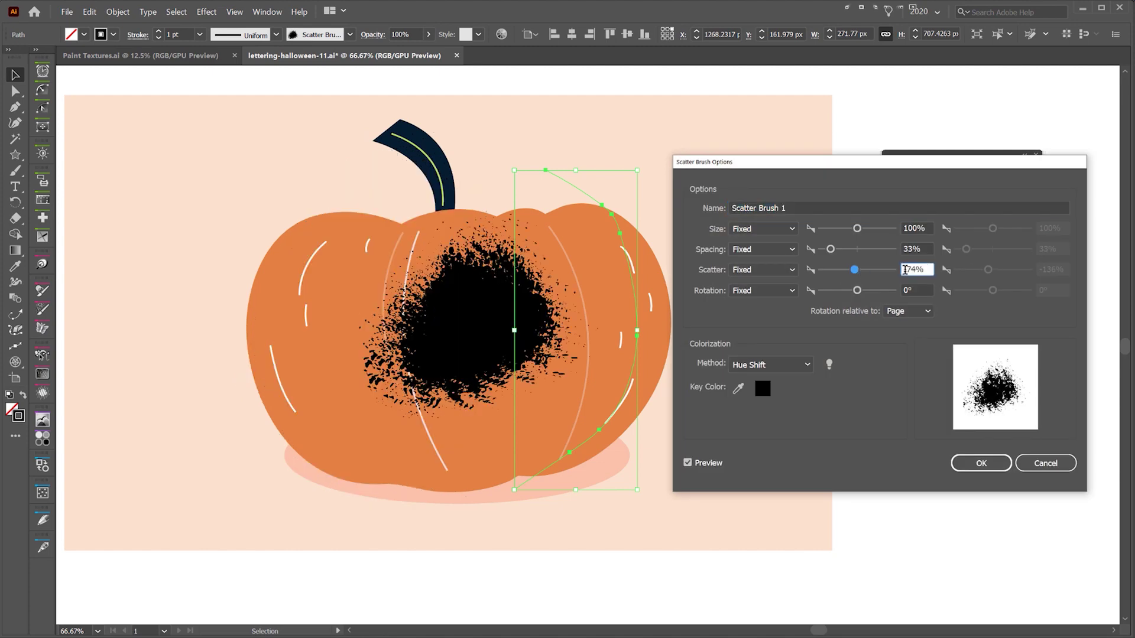
text(0)
click(911, 248)
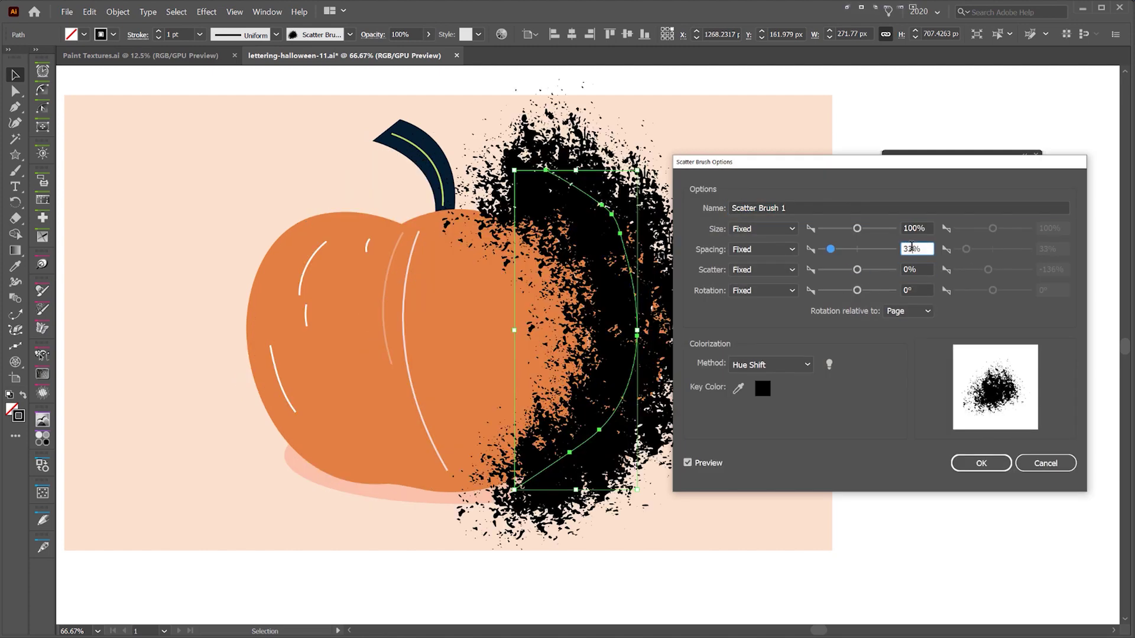
click(981, 463)
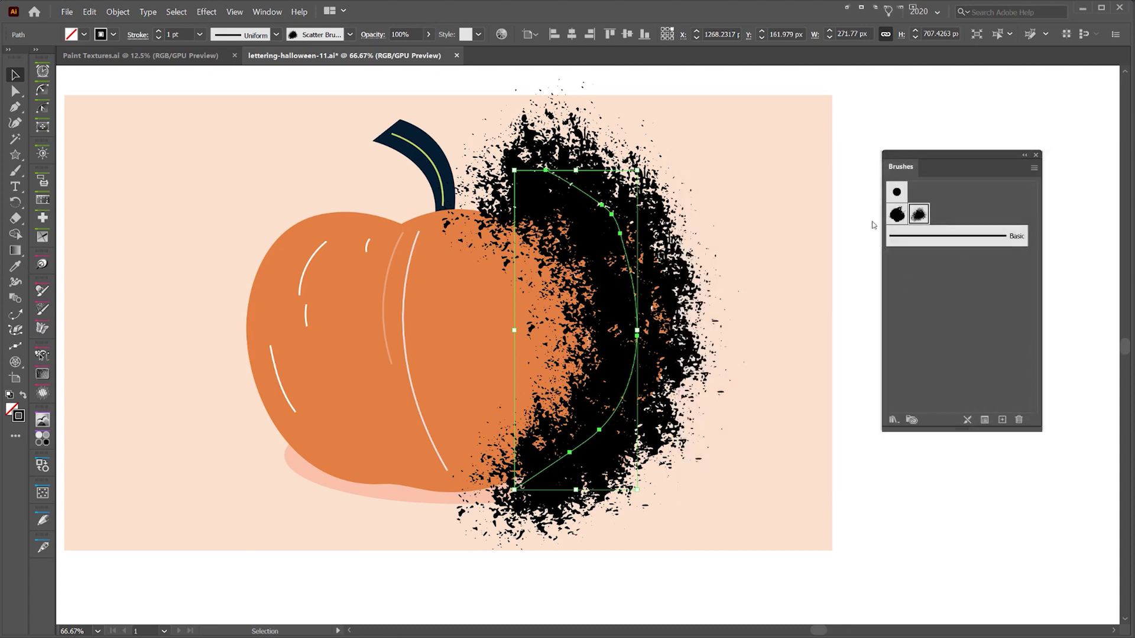
click(552, 341)
Step: Reduce the stroke weight of the black brush stroke to 0.25 pt
click(199, 34)
click(212, 63)
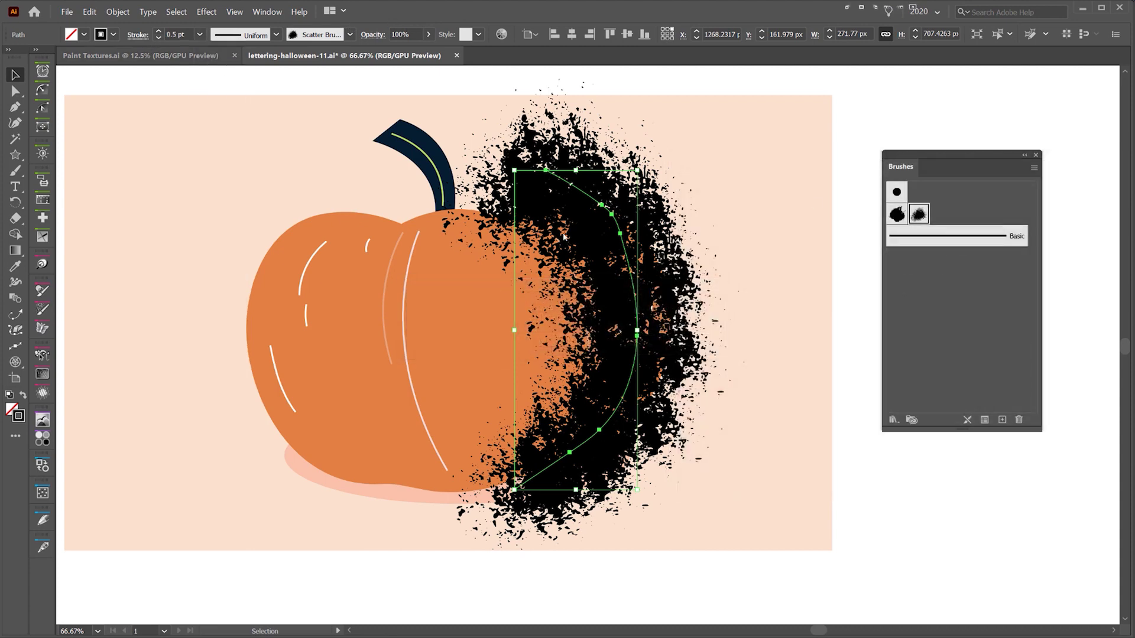
click(199, 35)
click(213, 51)
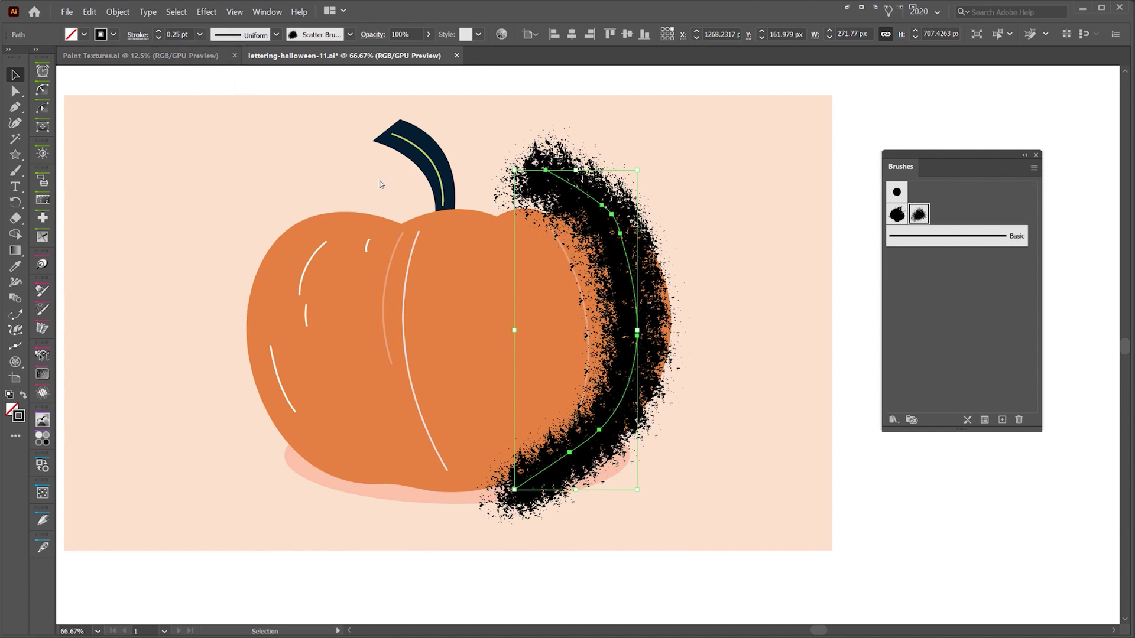
Step: Nudge the black brush stroke to the right so it follows the pumpkin's right edge
key(Right)
key(Right)
key(Right)
key(Right)
key(Right)
key(Right)
key(Right)
key(Right)
key(Right)
key(Right)
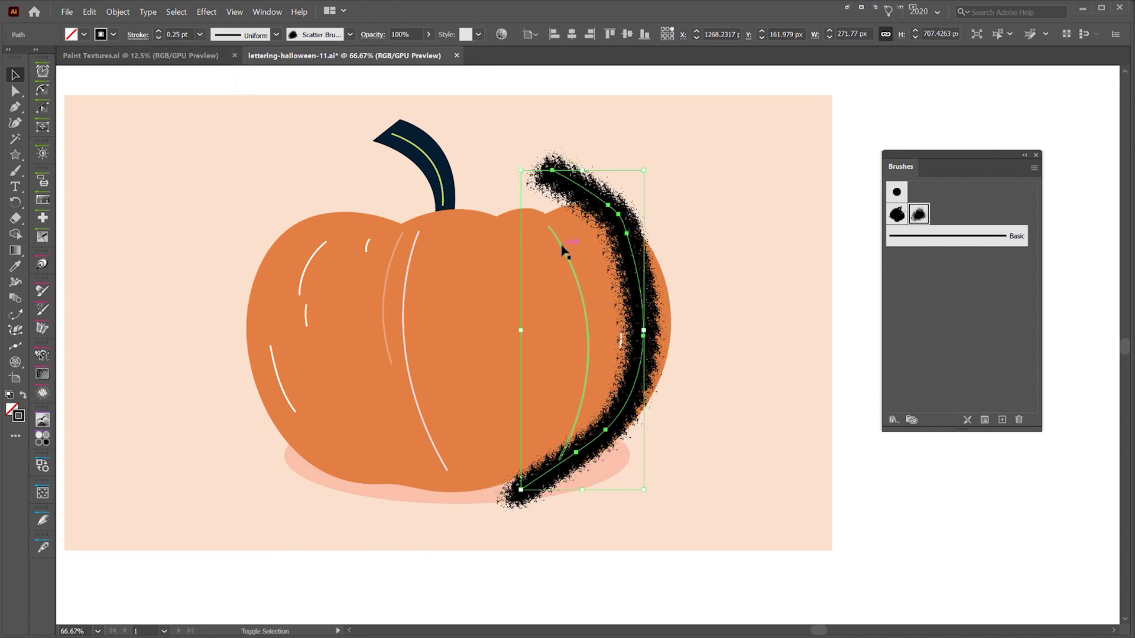
key(Left)
key(Left)
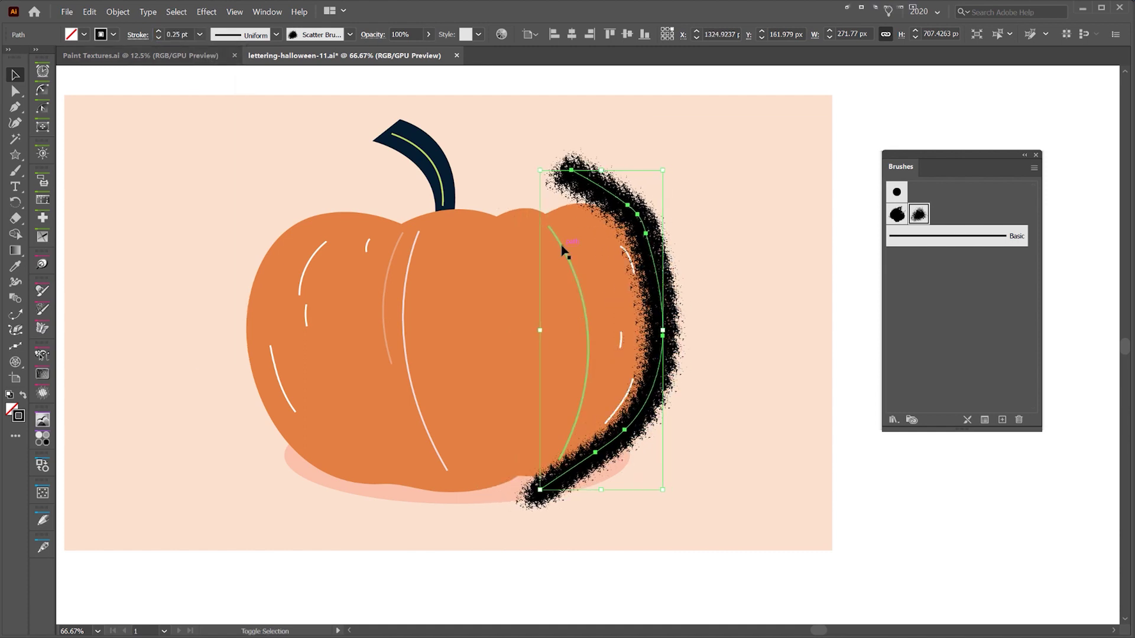
Step: Select the crescent shape along the pumpkin's right side and recolor its fill golden orange
click(606, 245)
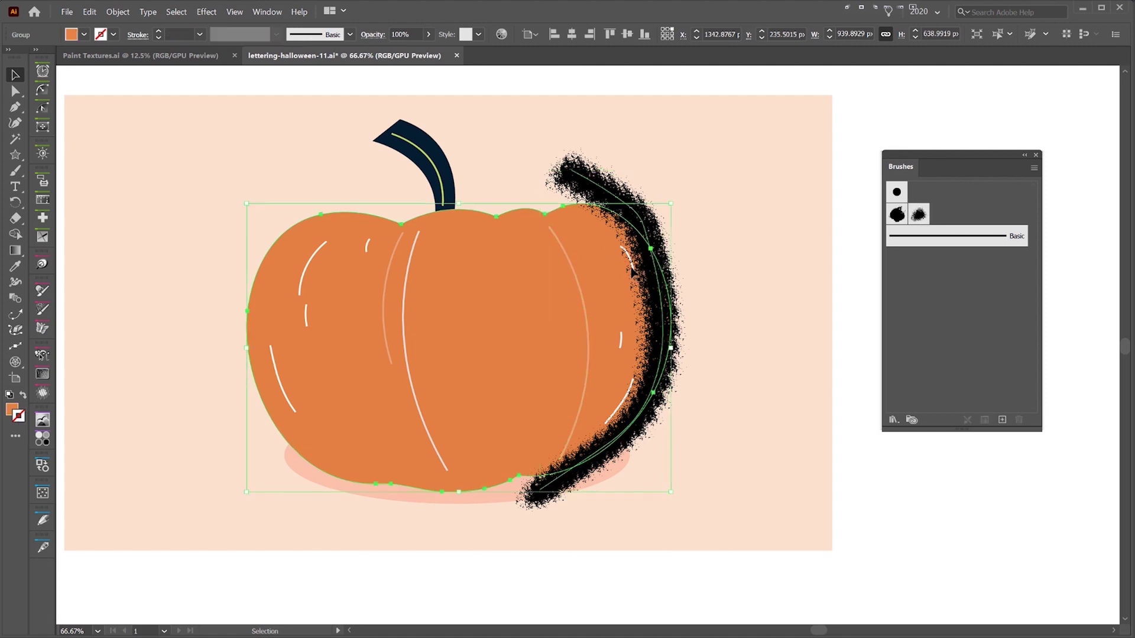
click(620, 265)
key(ctrl+z)
key(x)
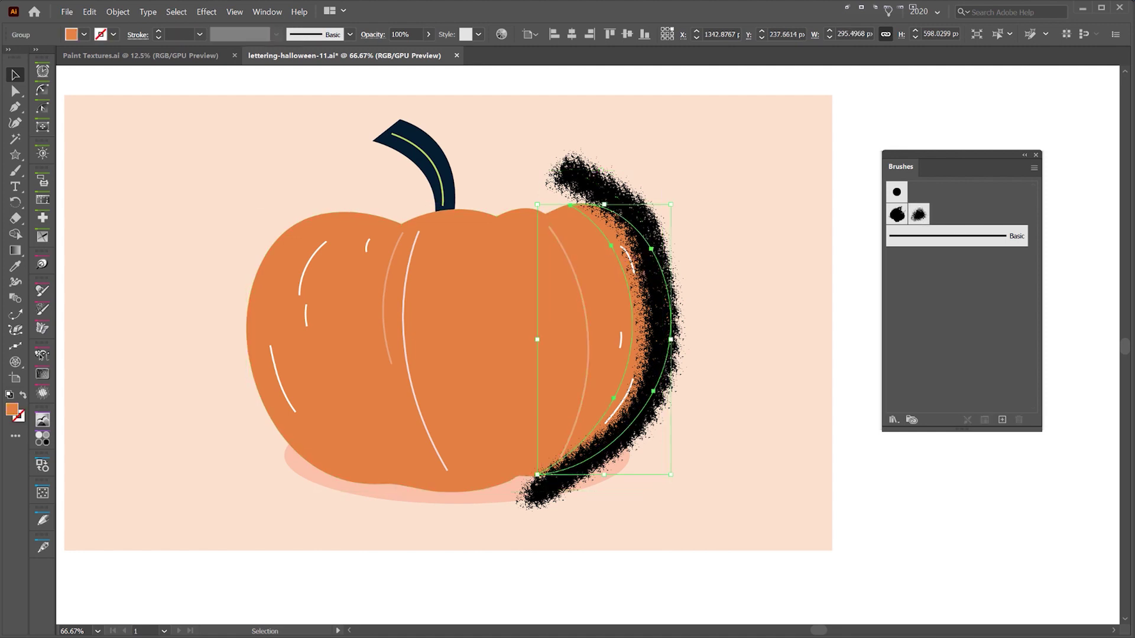
scroll(674, 218, up, 1)
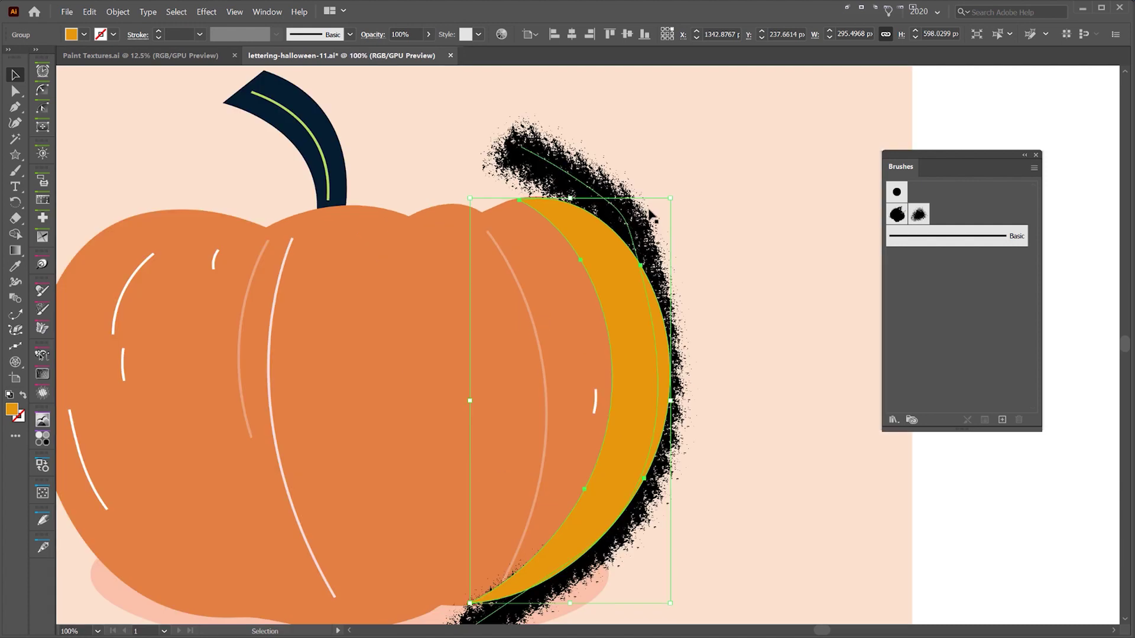
Step: Bring the golden crescent to the front of the stacking order
click(118, 11)
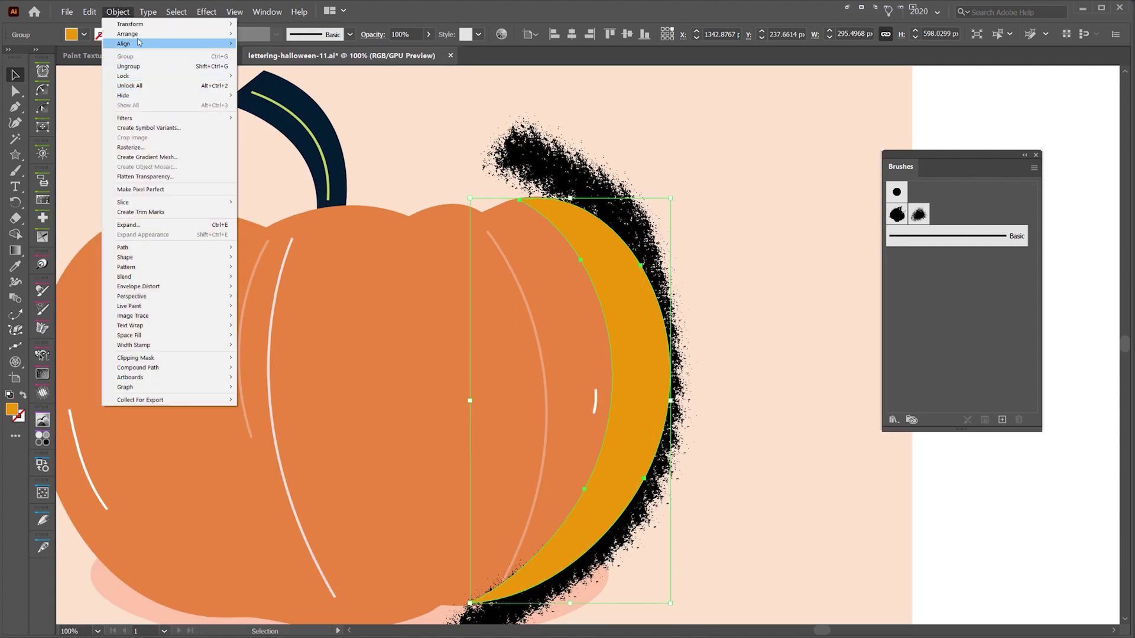
mouse_move(137, 34)
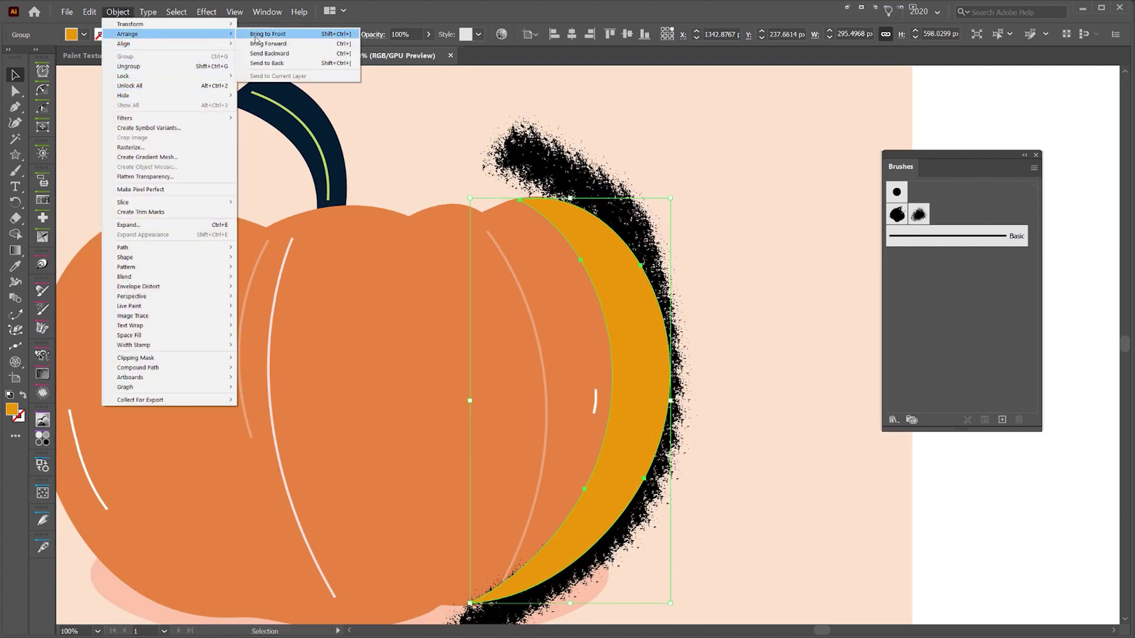
click(284, 34)
Step: Make a clipping mask that confines the black brush stroke to the golden crescent shape
click(582, 189)
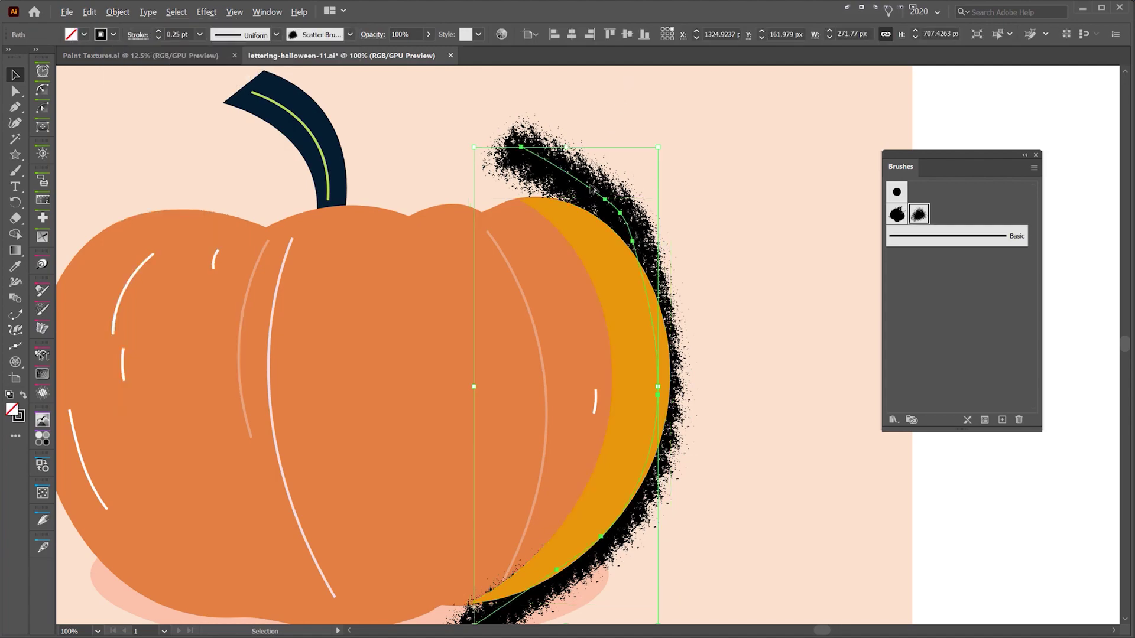
scroll(582, 189, up, 4)
scroll(569, 185, down, 4)
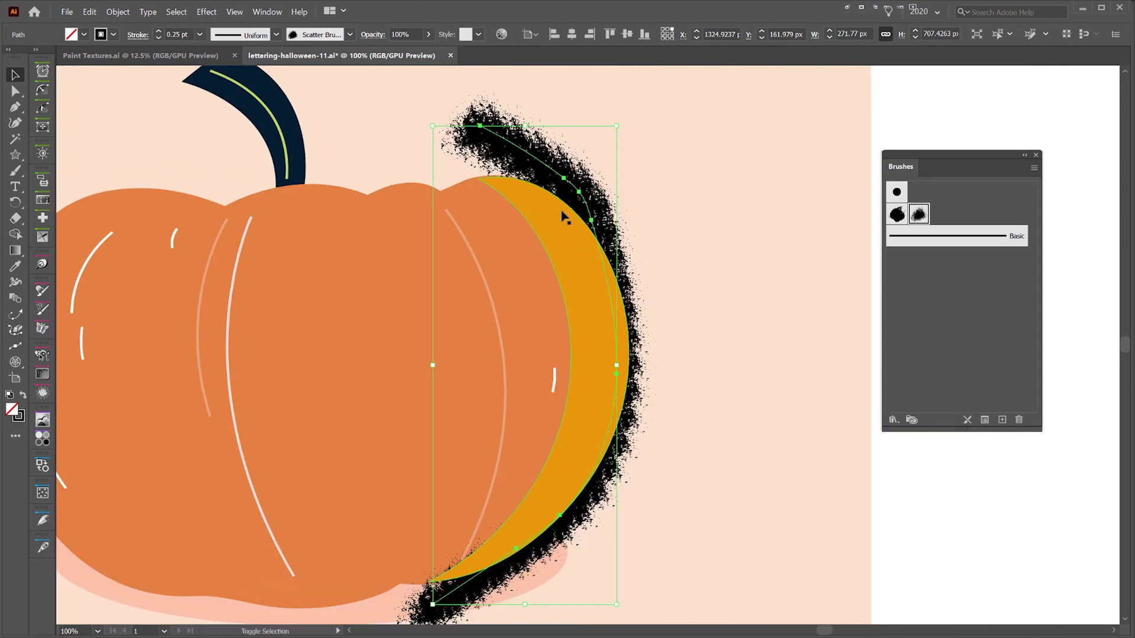
shift+click(561, 215)
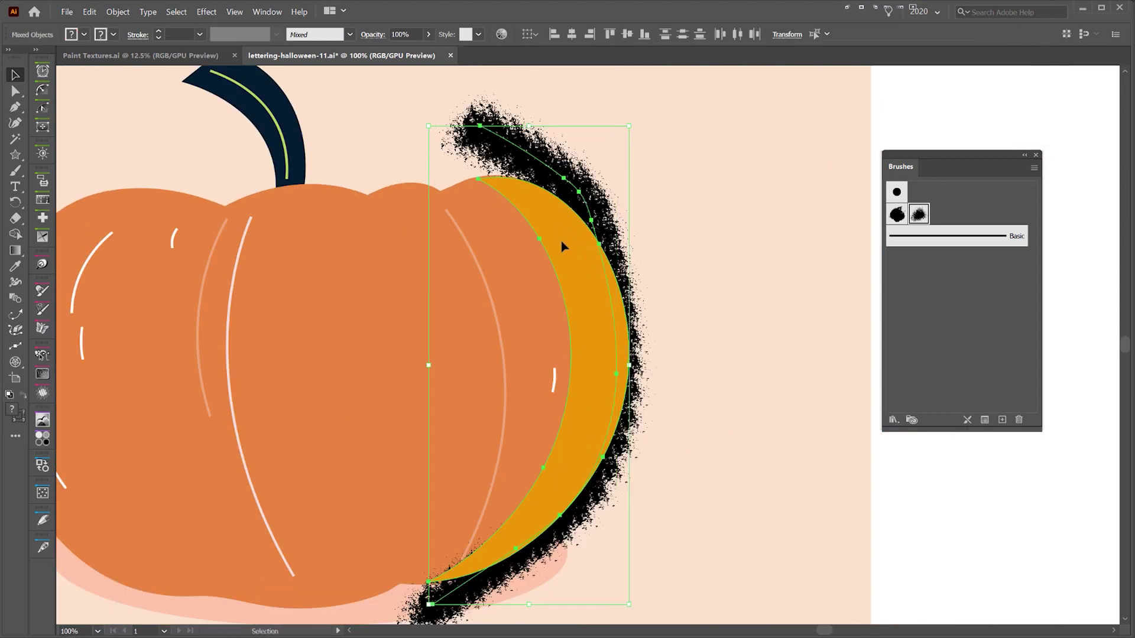
key(ctrl+7)
Step: Try moving the clipped crescent shading off the pumpkin's right side, and undo the move
click(620, 189)
drag(586, 230, 686, 190)
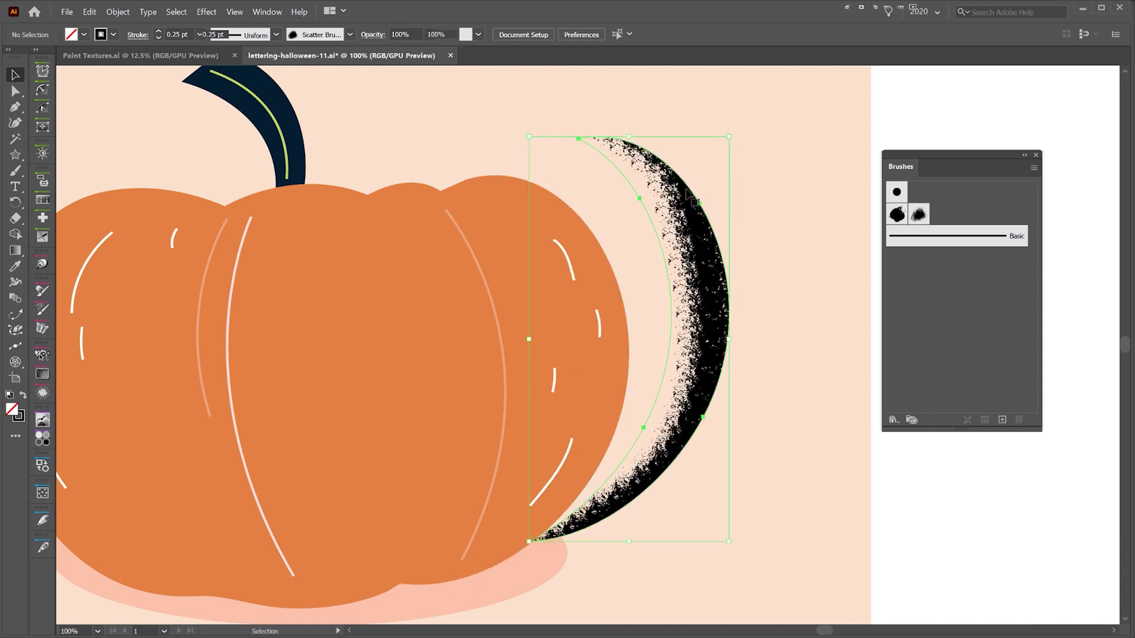
key(ctrl+z)
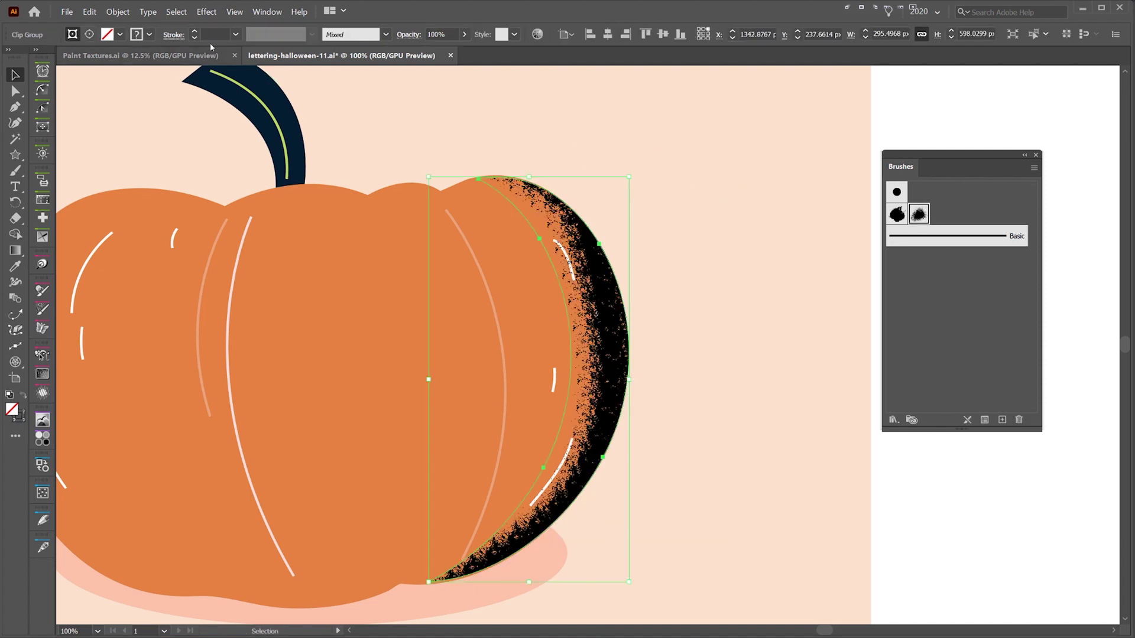
click(118, 12)
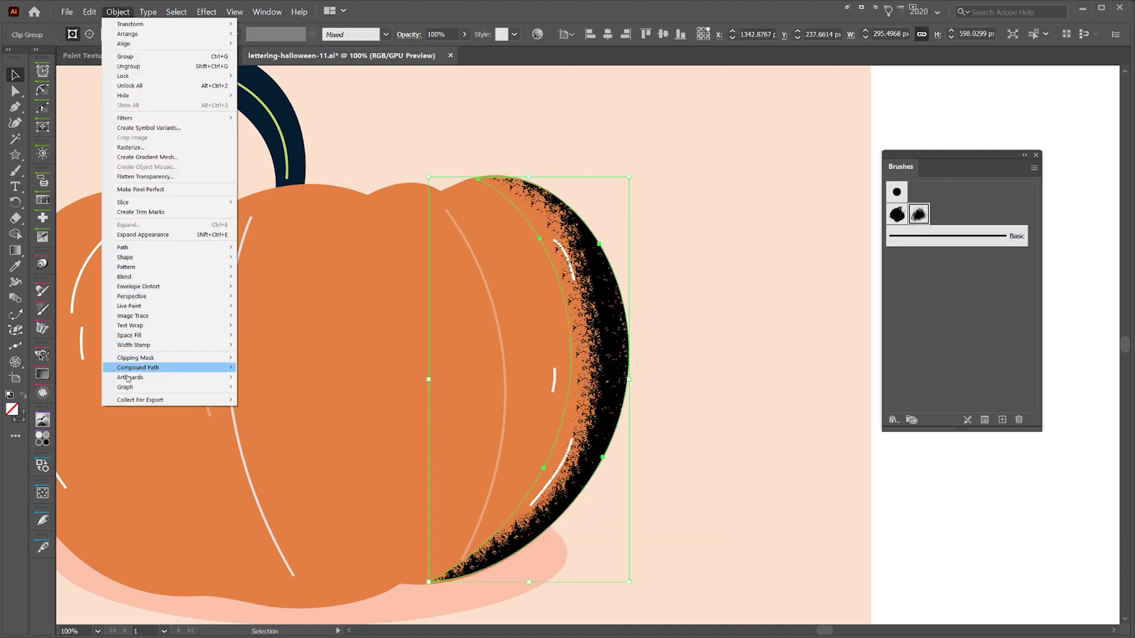
mouse_move(147, 358)
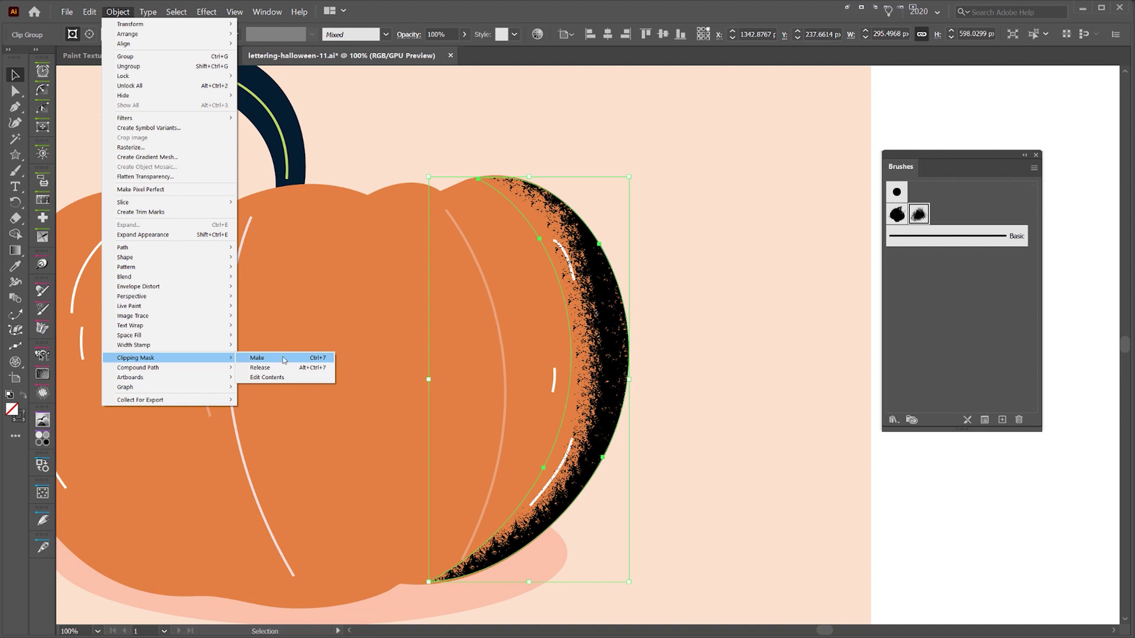
click(284, 359)
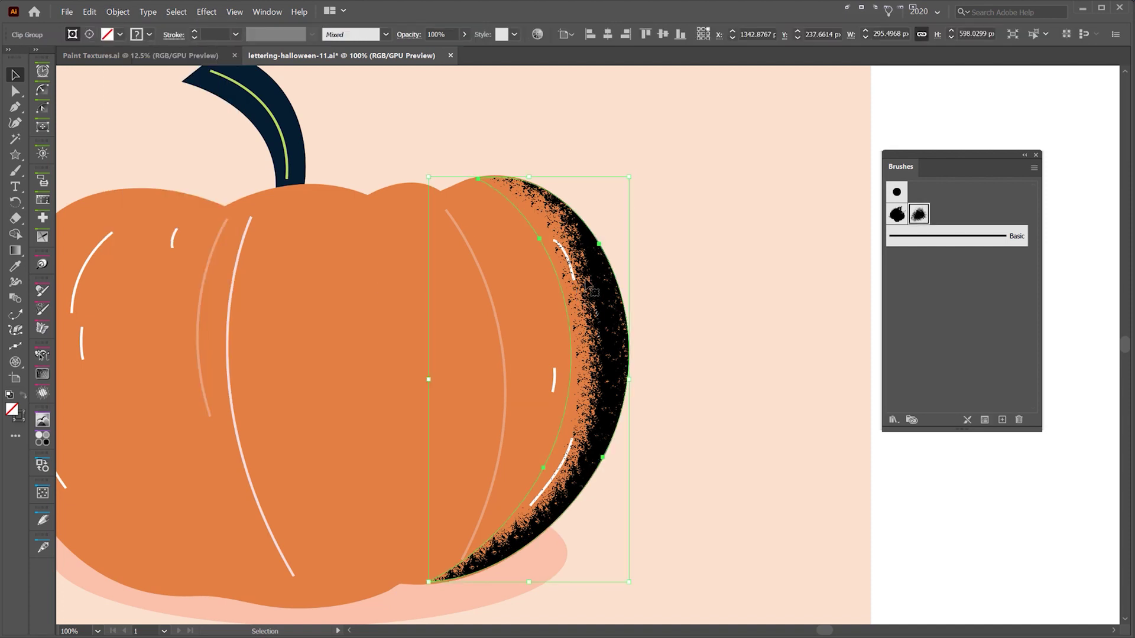
drag(611, 246, 677, 260)
key(ctrl+z)
Step: Set the clipped right-side shading to Multiply blending at 50% opacity
key(ctrl+shift+F10)
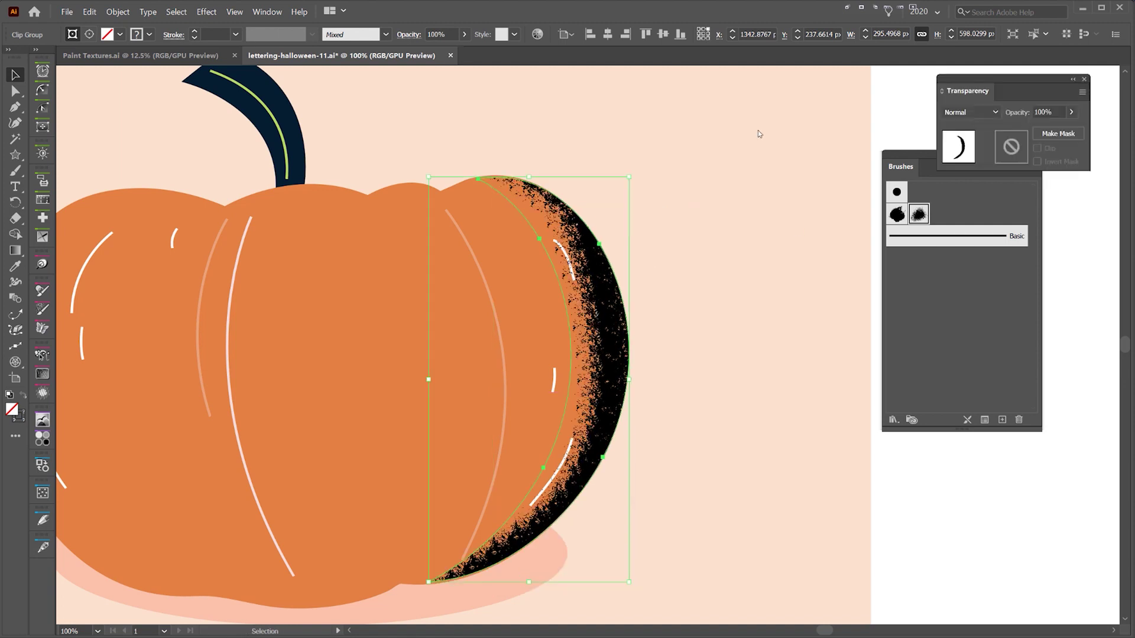
drag(1004, 77, 735, 157)
click(705, 190)
click(709, 239)
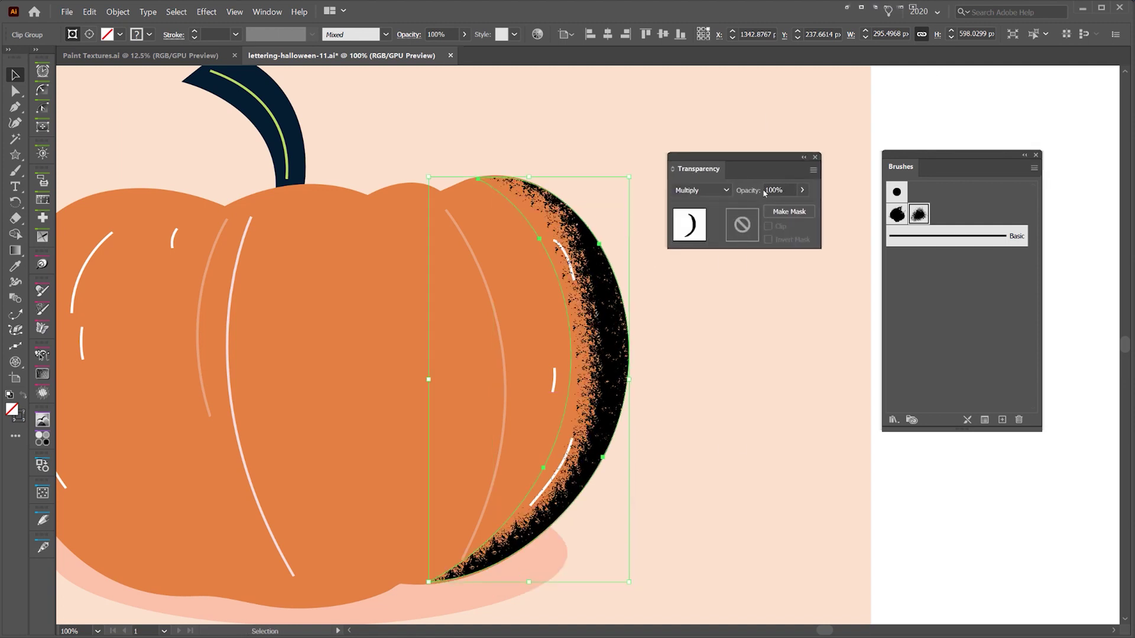
scroll(777, 190, down, 5)
drag(785, 190, 769, 191)
Step: Try the Overlay blend mode on the right-side shading, settle on Soft Light, and deselect the shading
click(713, 193)
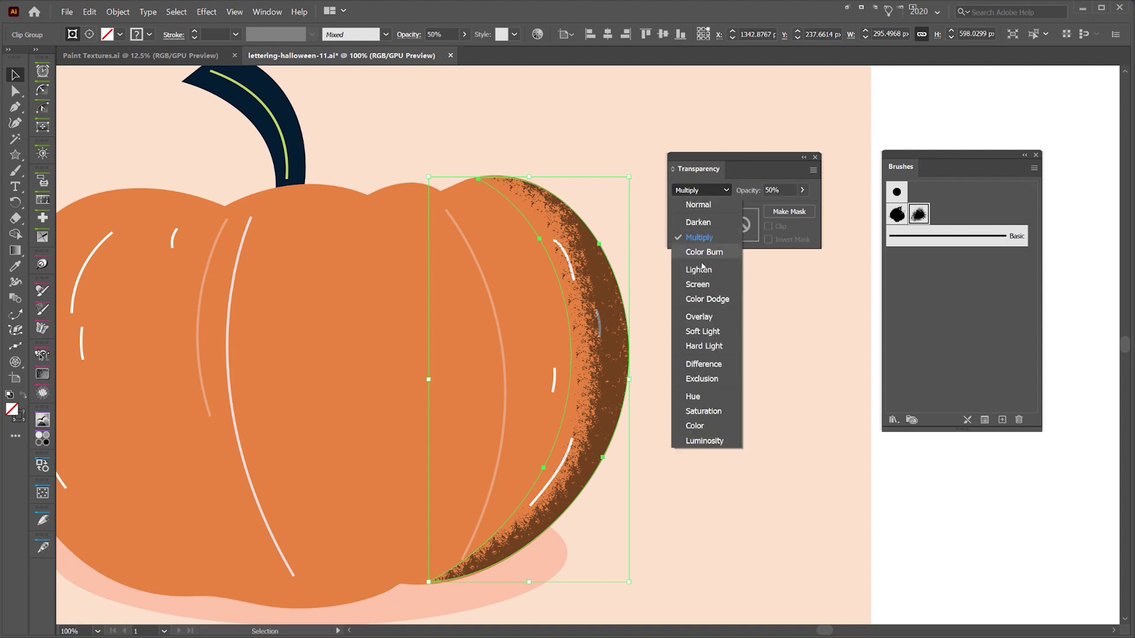
click(692, 301)
click(719, 191)
click(701, 316)
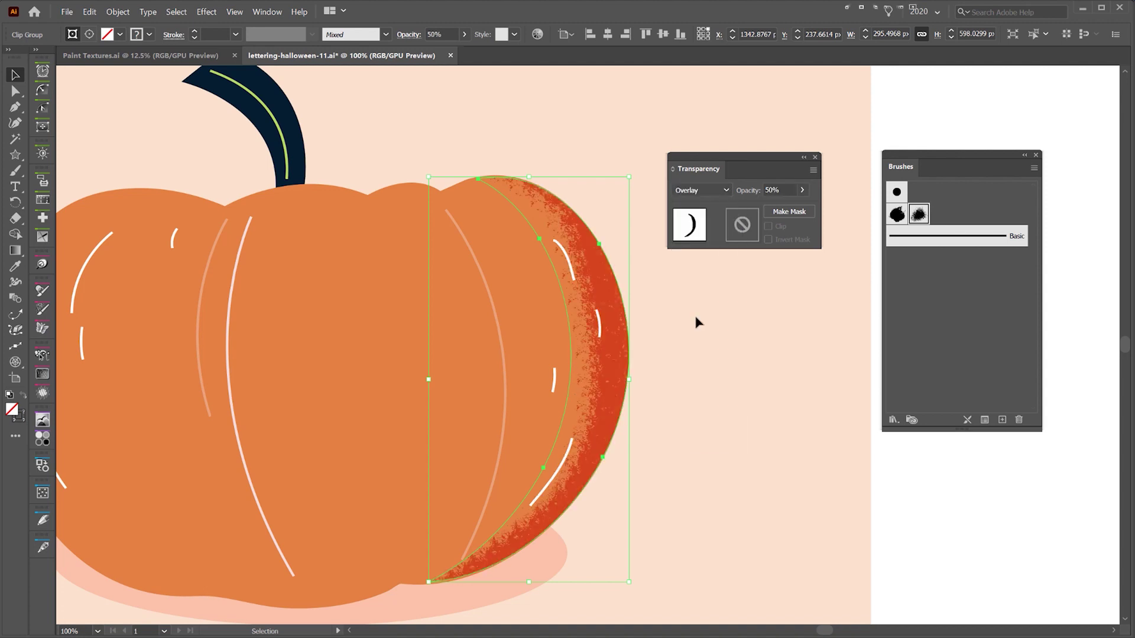
scroll(677, 212, down, 2)
scroll(678, 213, up, 2)
click(701, 191)
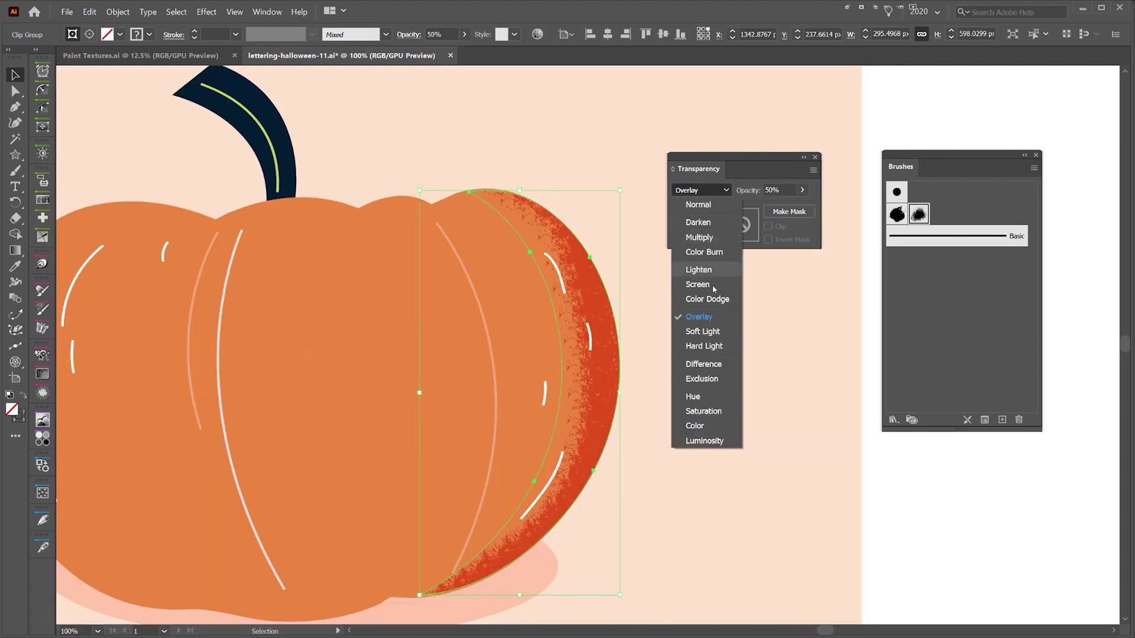
click(703, 330)
click(646, 137)
Step: Try moving the crescent shape on the pumpkin's left side, and undo the move
scroll(645, 137, down, 2)
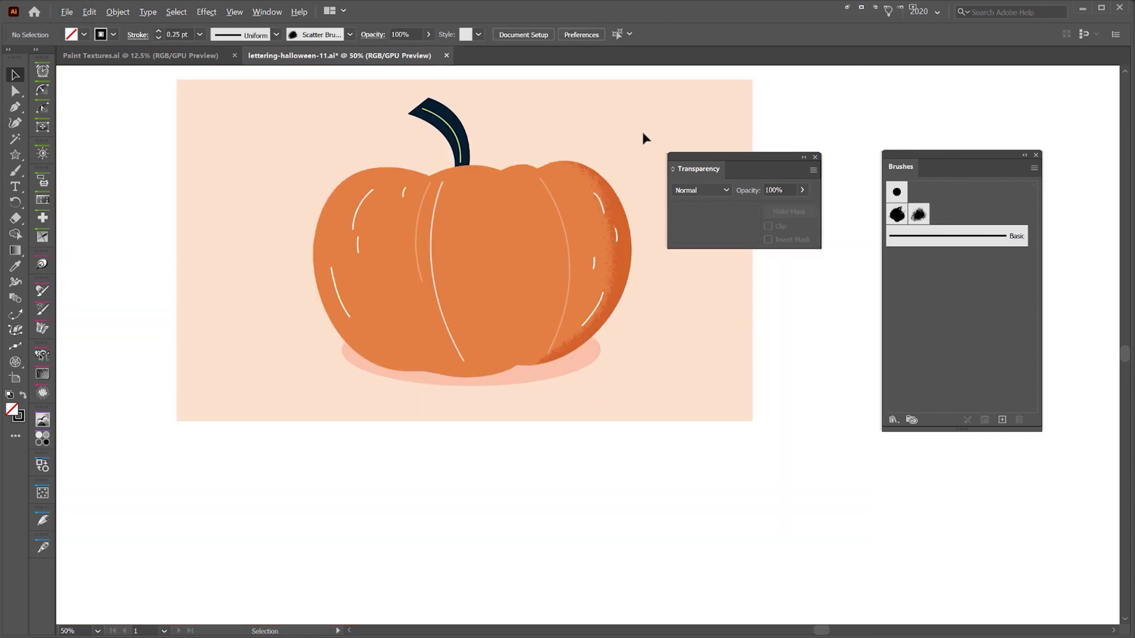
scroll(643, 139, up, 2)
click(221, 198)
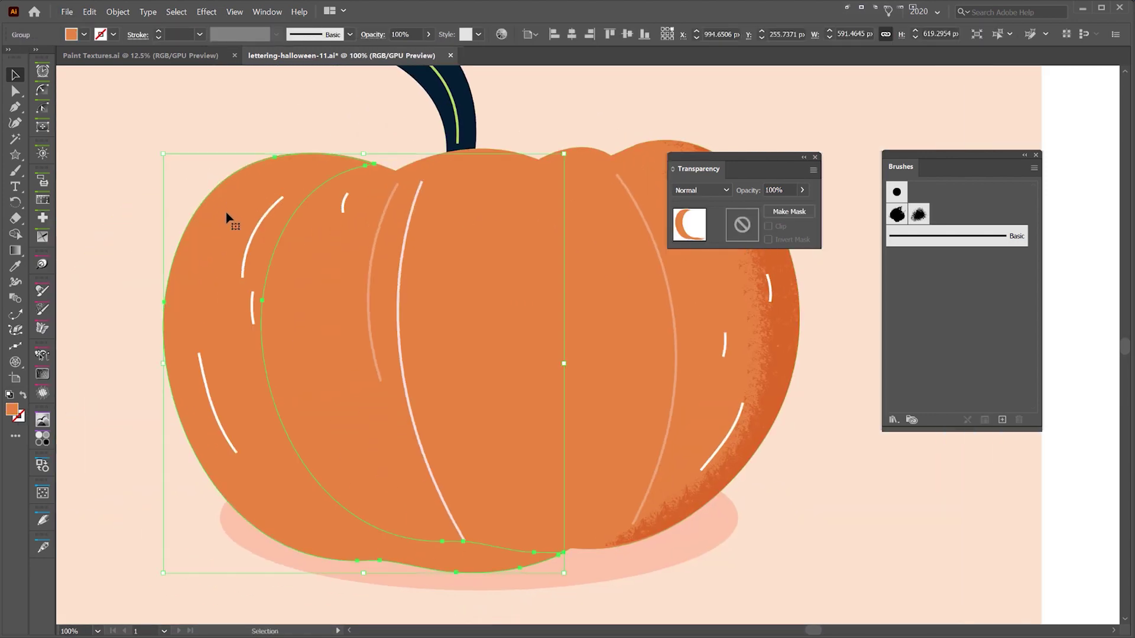
drag(229, 212, 178, 192)
key(ctrl+z)
Step: Paint an orange scatter brush stroke along the pumpkin's left side
scroll(238, 125, down, 1)
drag(251, 127, 371, 161)
key(ctrl+shift+a)
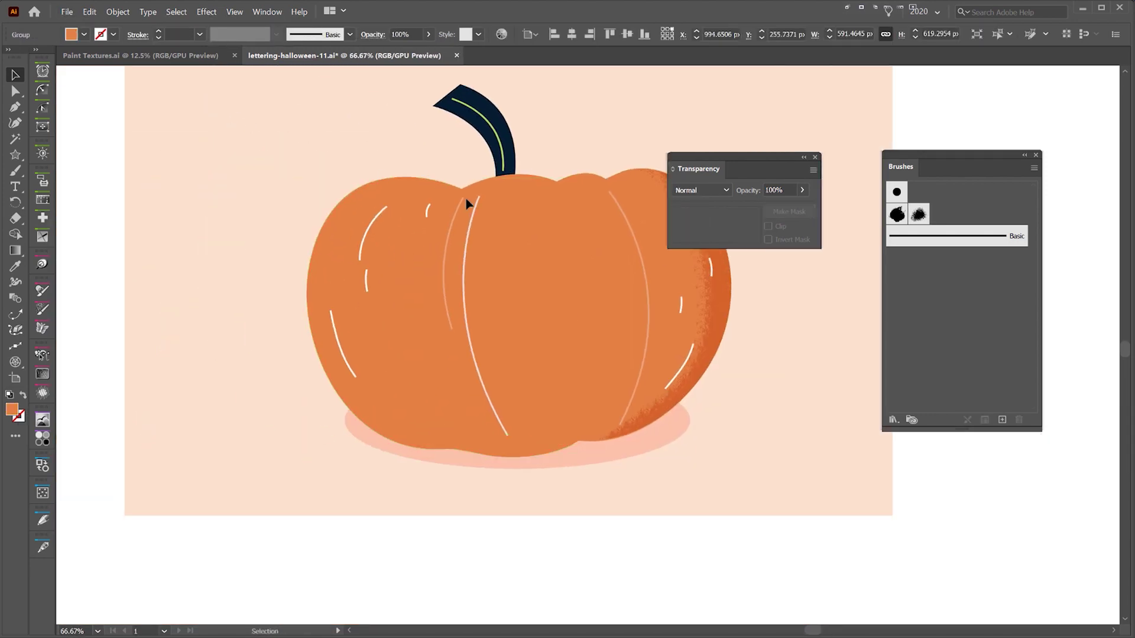
key(b)
drag(497, 456, 505, 458)
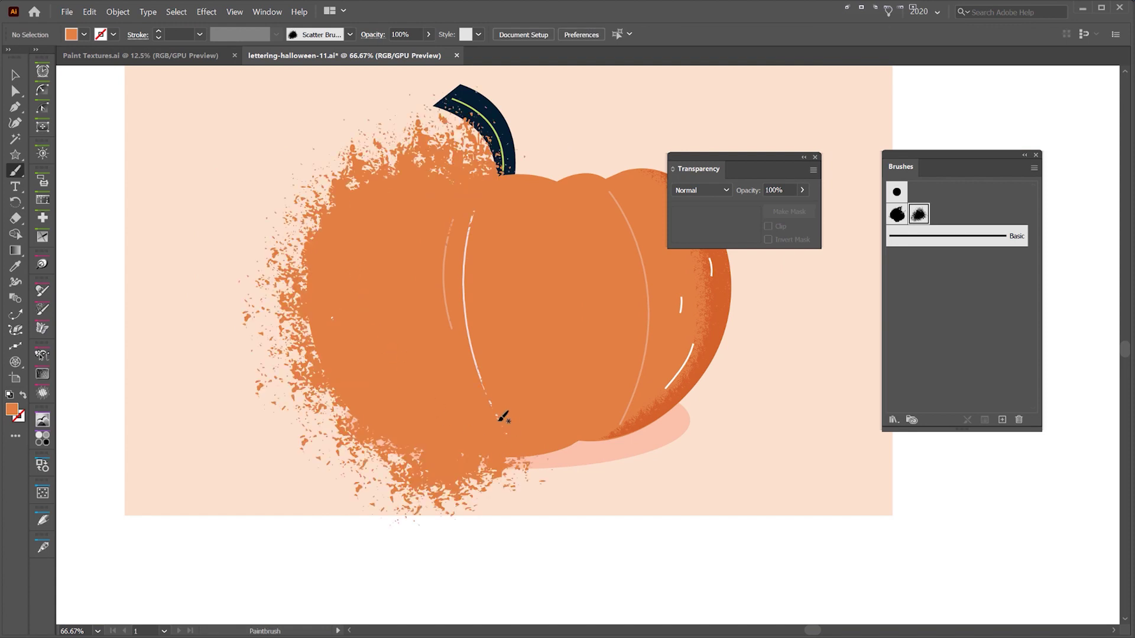
Step: Match the left-side brush stroke's appearance to the 0.25 pt black stroke used for the right-side shading
key(i)
click(725, 290)
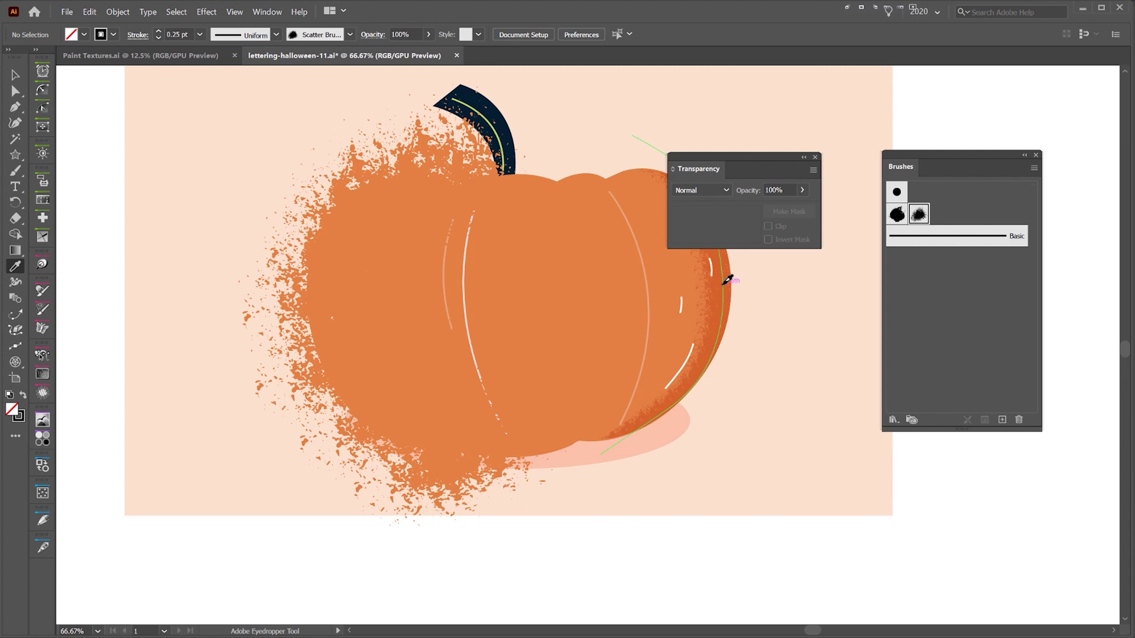
ctrl+click(392, 177)
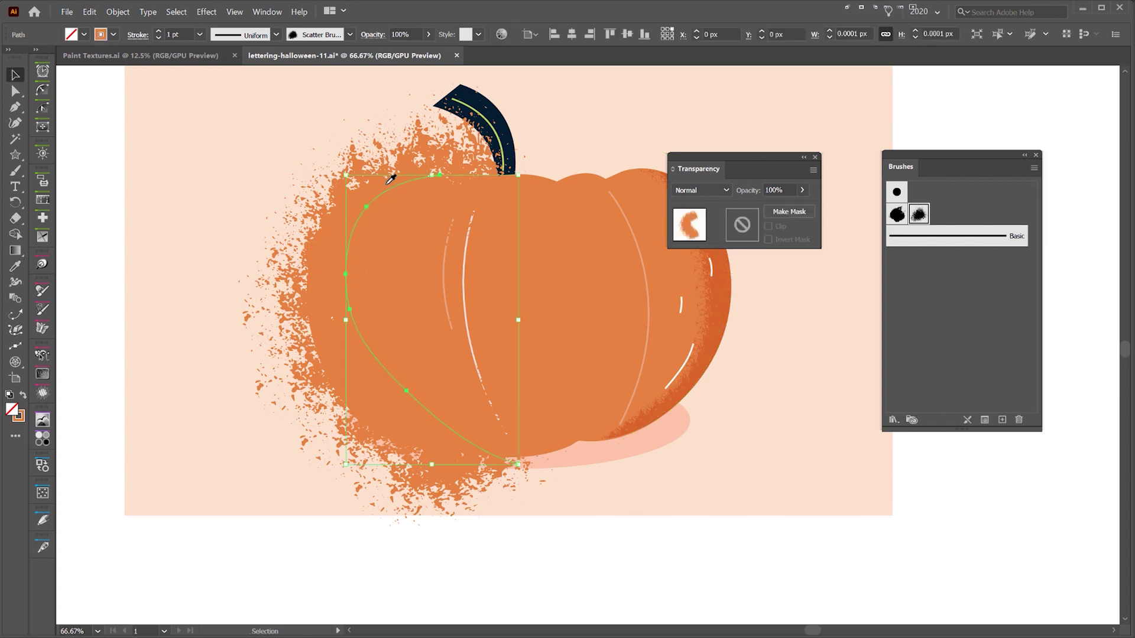
click(725, 276)
scroll(725, 277, up, 3)
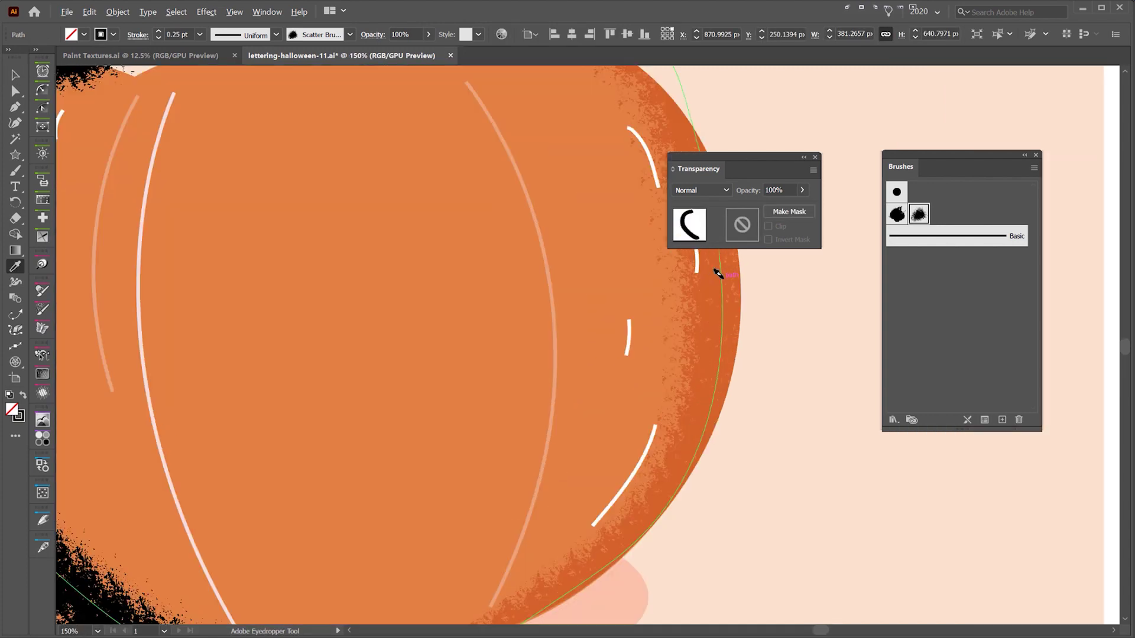
click(765, 151)
scroll(726, 282, down, 3)
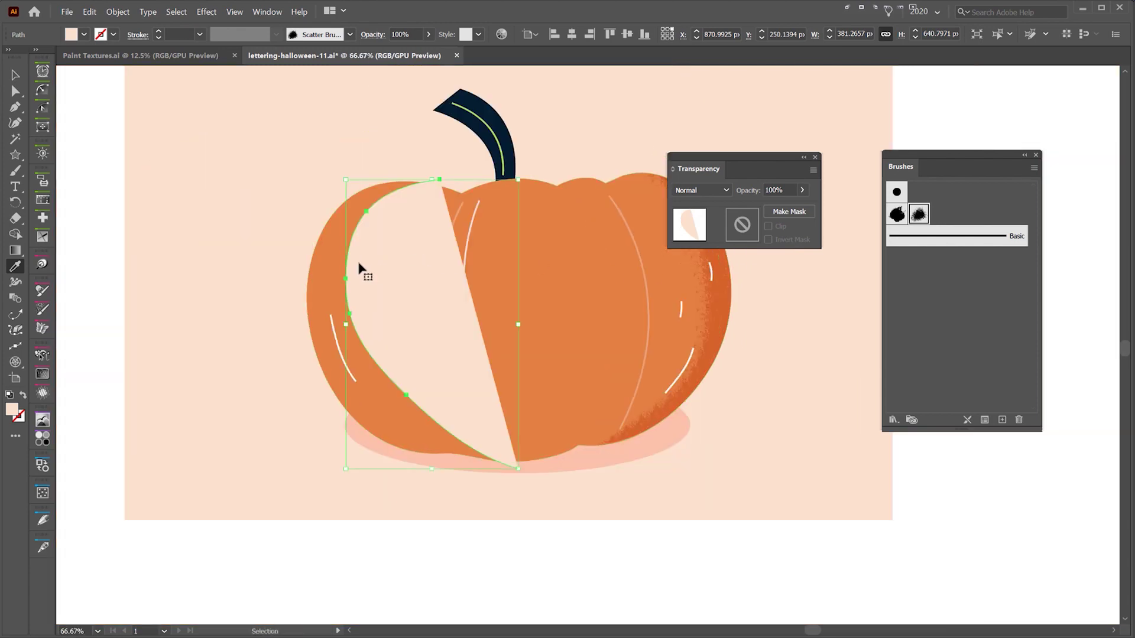
key(ctrl+z)
Step: Shift the black brush stroke outward to the pumpkin's left edge and bring the left crescent in front of it
scroll(354, 255, up, 1)
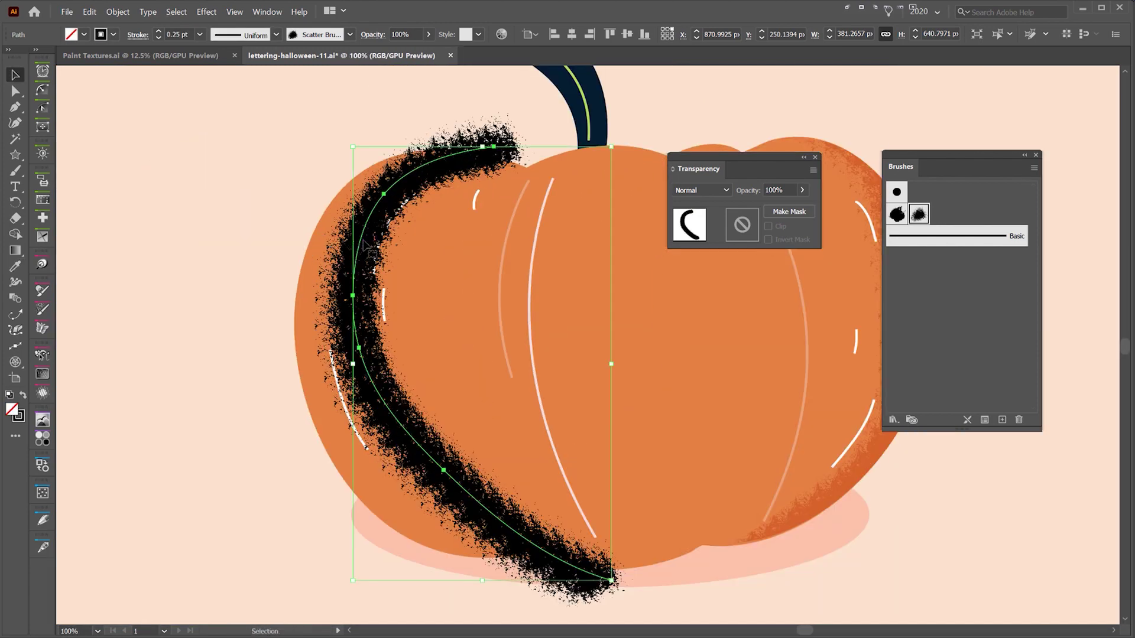
key(ctrl+z)
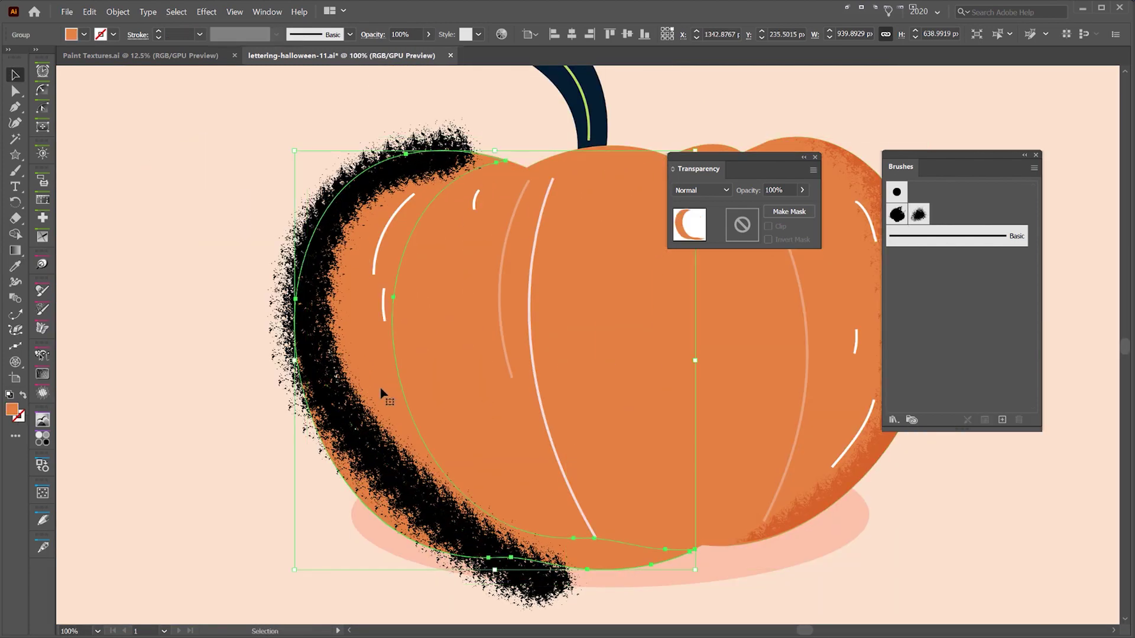
key(ctrl+z)
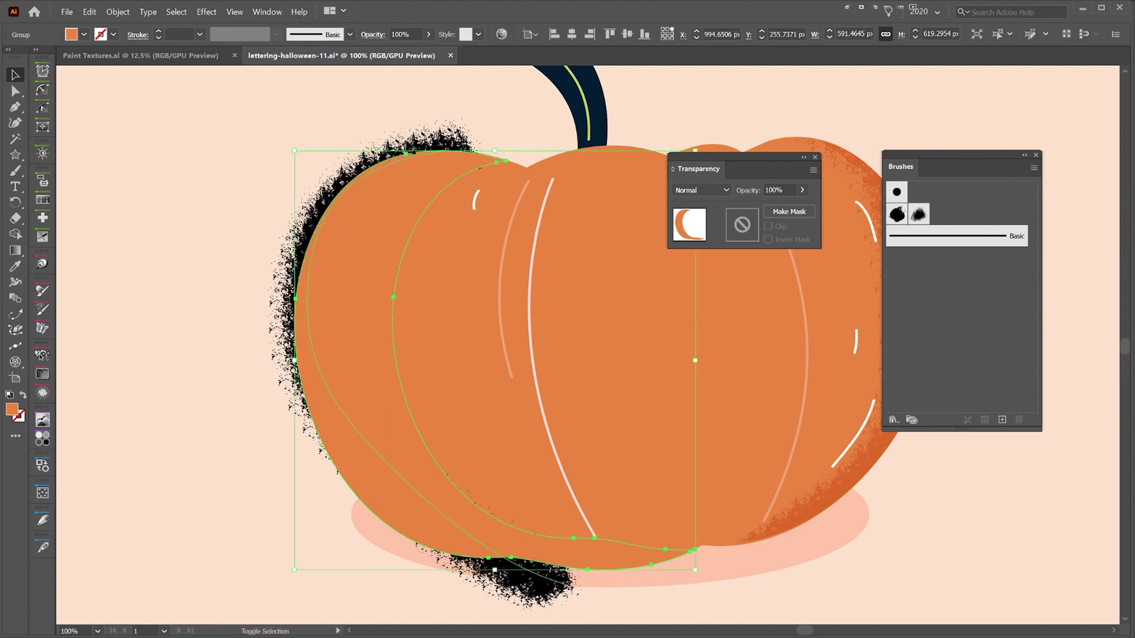
Step: Clip the black brush stroke to the left crescent and nudge the stroke's lower anchor point outward within the clip group
key(ctrl+z)
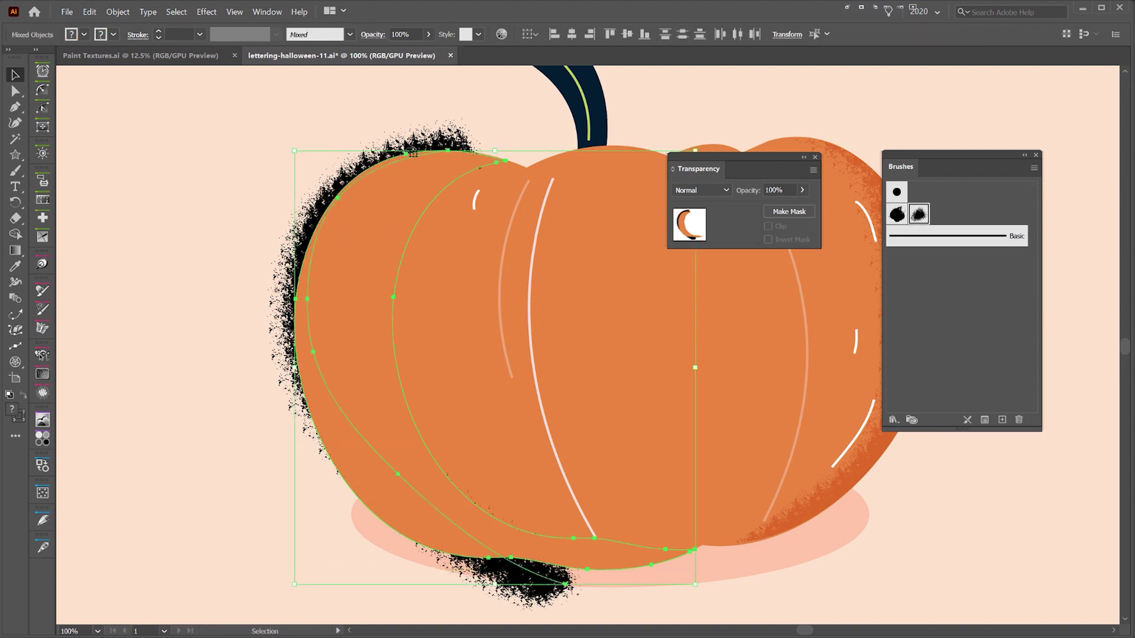
key(ctrl+7)
double_click(328, 296)
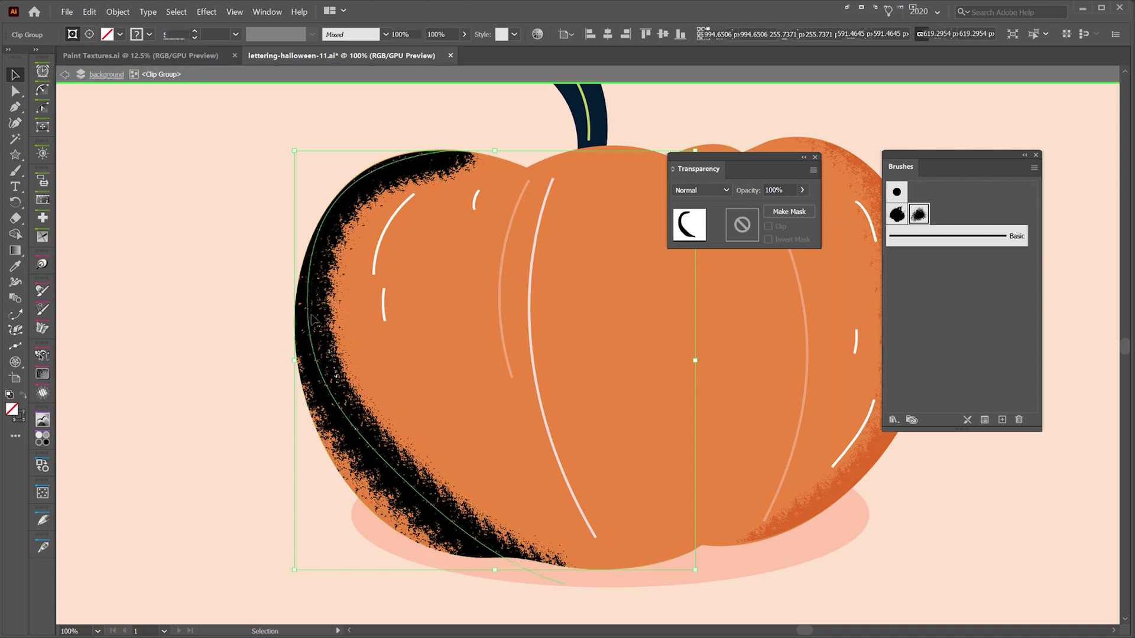
key(a)
drag(398, 479, 376, 491)
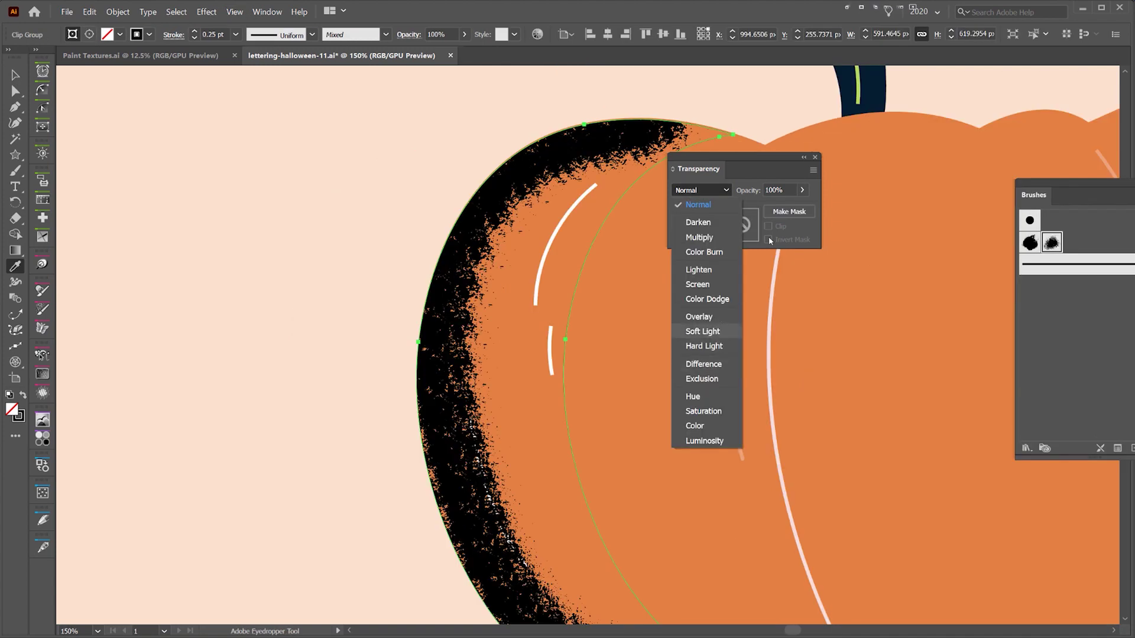
Step: Set the clipped left-side shading to Soft Light blending at 50% opacity
key(Return)
click(792, 189)
text(50)
key(Return)
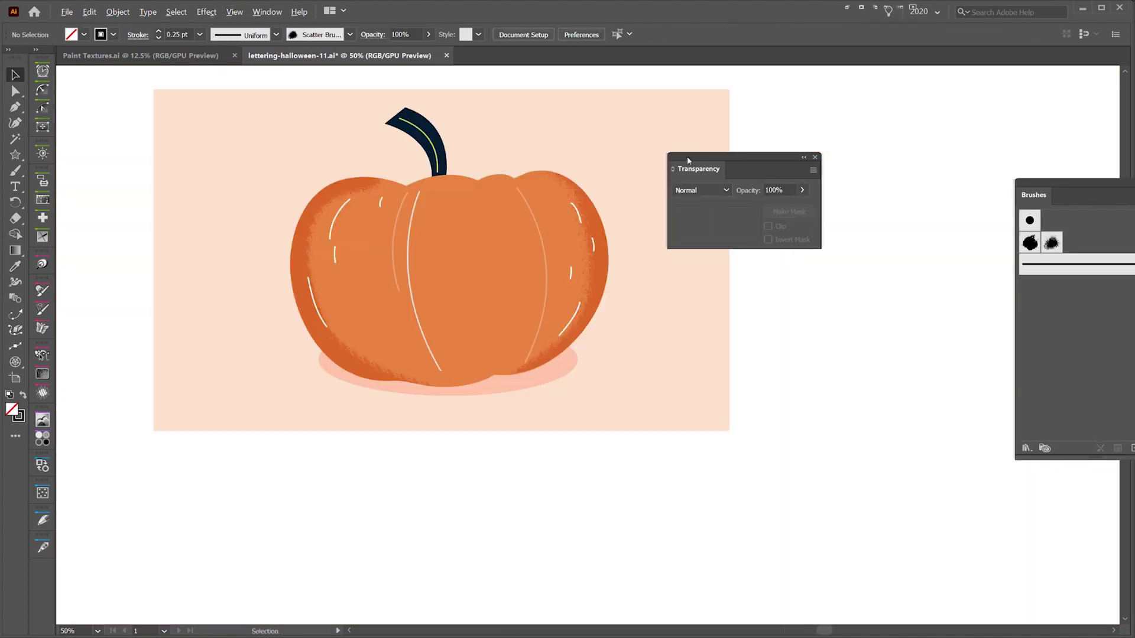
drag(763, 166, 941, 194)
Step: Examine the textured shading on both sides of the pumpkin, up close and in the whole illustration
scroll(443, 183, down, 2)
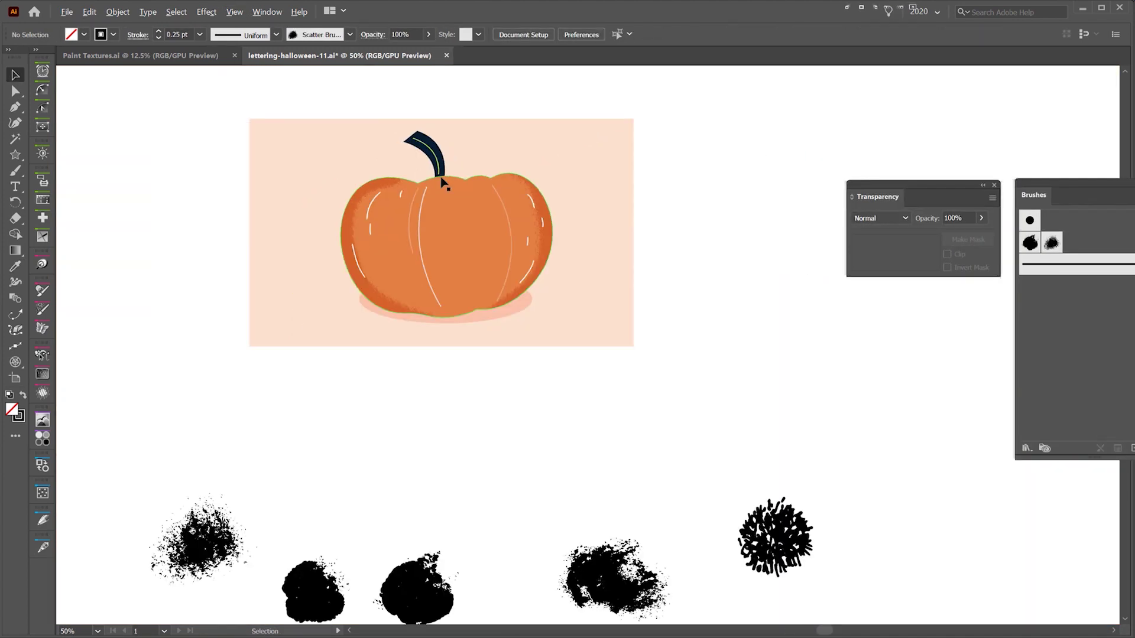
scroll(329, 180, up, 4)
key(space)
drag(361, 188, 71, 129)
scroll(659, 182, up, 1)
key(space)
drag(659, 182, 494, 177)
scroll(677, 185, up, 3)
scroll(672, 244, up, 3)
scroll(677, 251, down, 6)
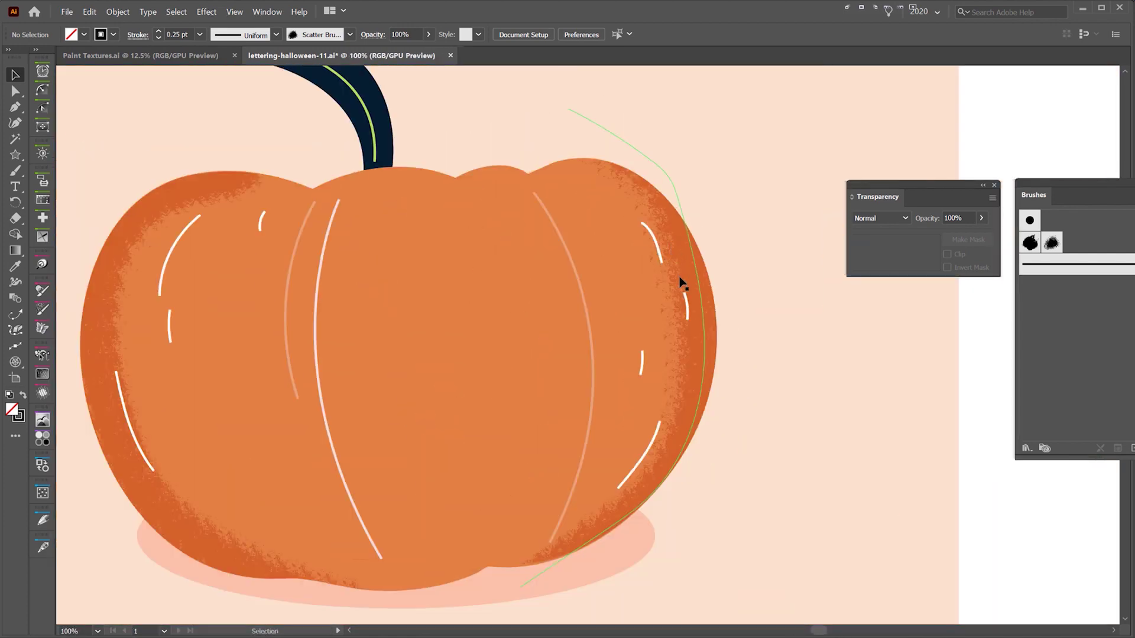
scroll(679, 280, up, 5)
scroll(615, 233, up, 2)
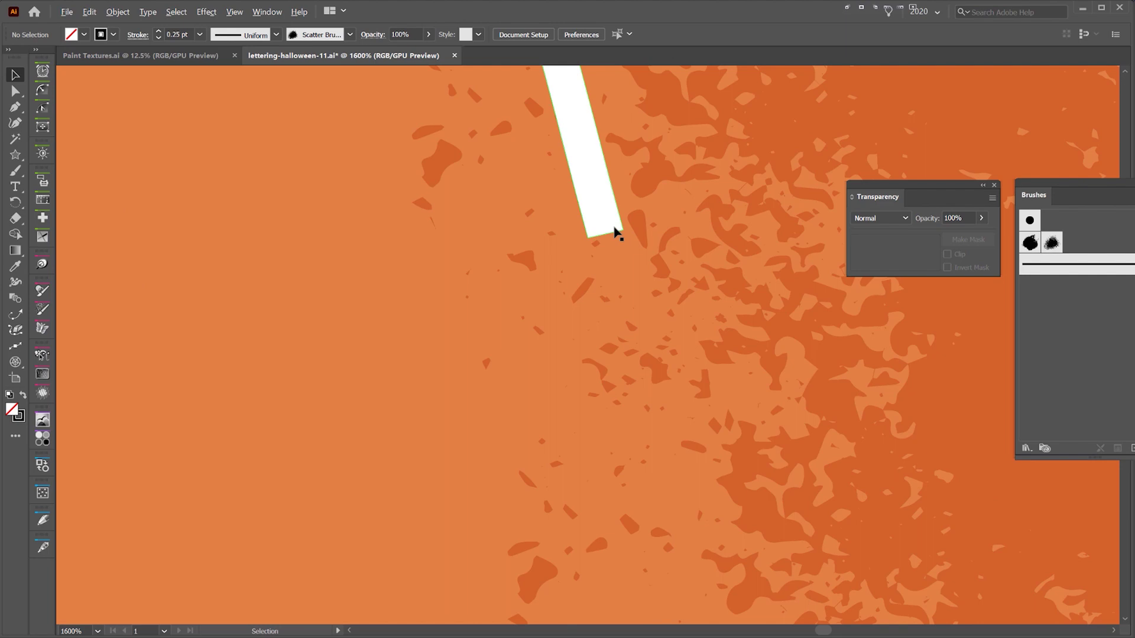
scroll(615, 232, down, 4)
scroll(650, 402, down, 2)
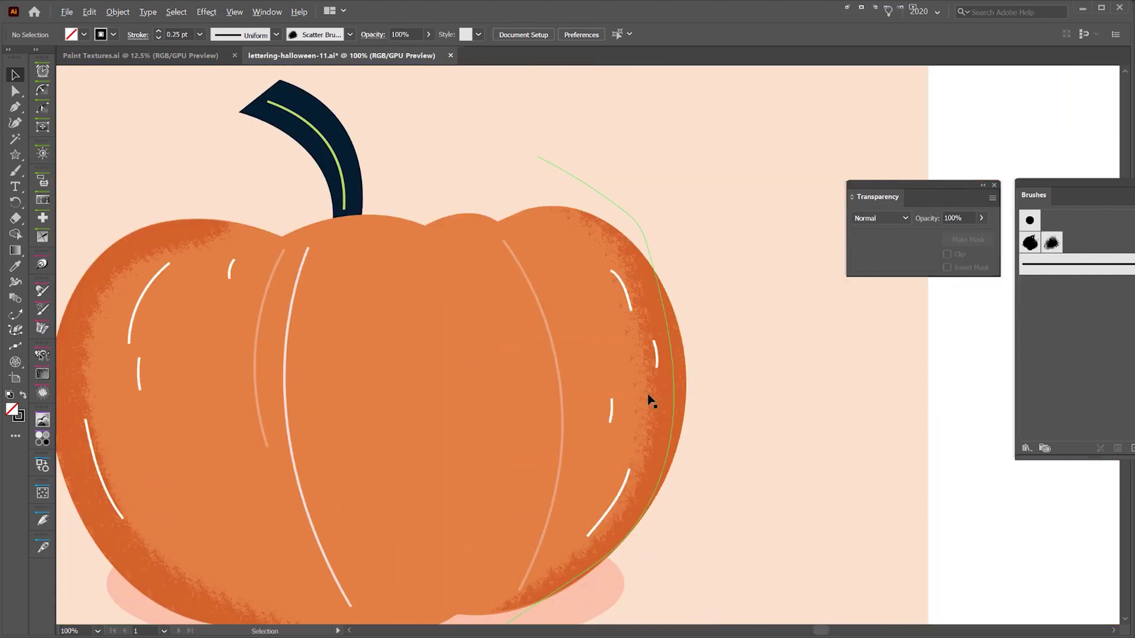
drag(311, 335, 527, 228)
scroll(600, 449, down, 1)
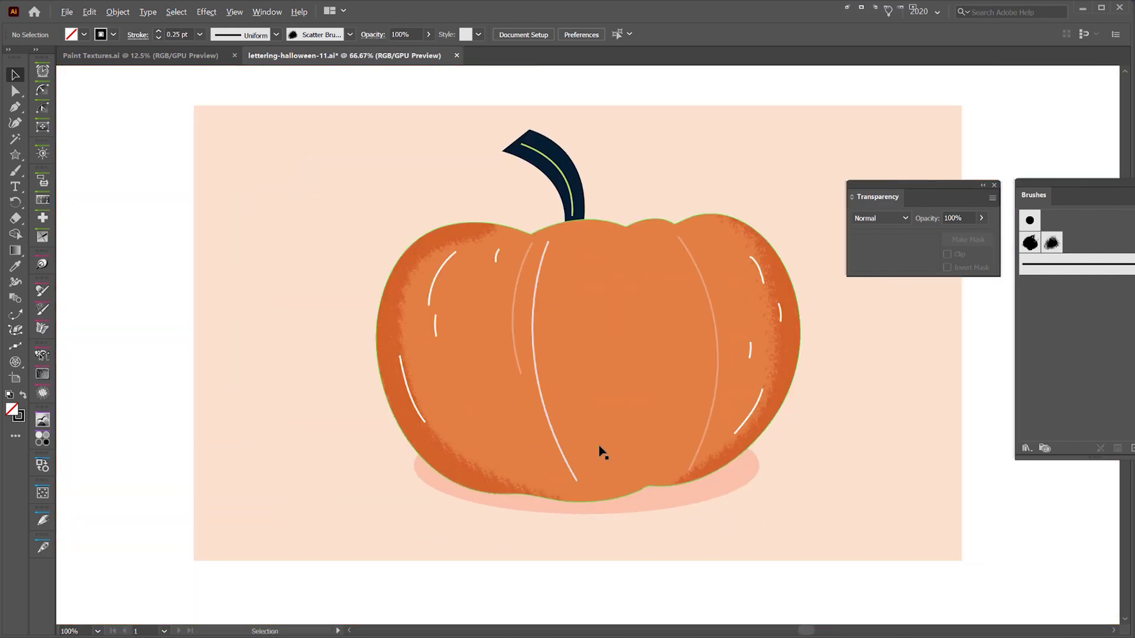
Step: Paint an orange scatter brush stroke diagonally across the pumpkin's stem
click(596, 494)
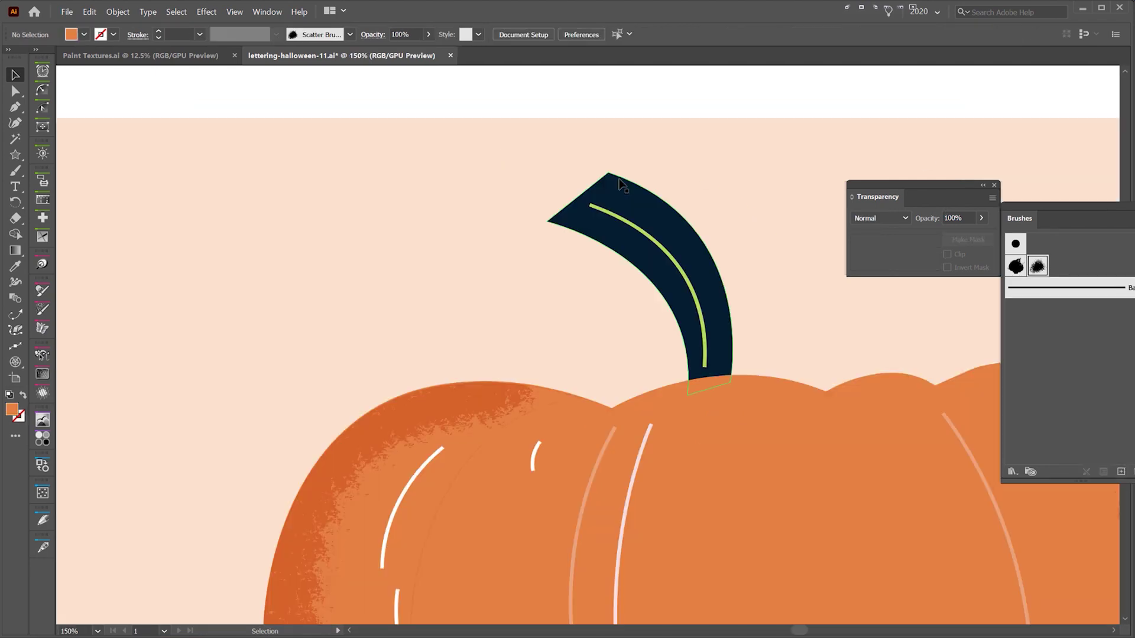
key(b)
drag(787, 303, 789, 304)
key(ctrl+z)
click(202, 39)
click(212, 50)
drag(591, 176, 713, 288)
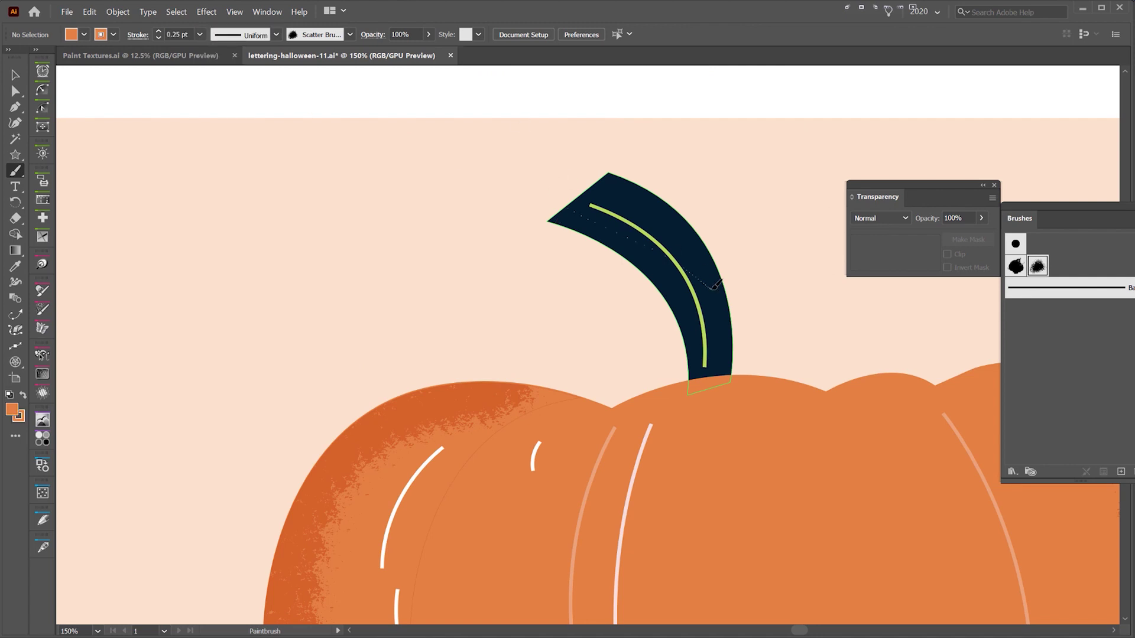
Step: Set the stem brush stroke's weight to 0.25 pt and shift it toward the stem's outer edge
key(v)
click(582, 266)
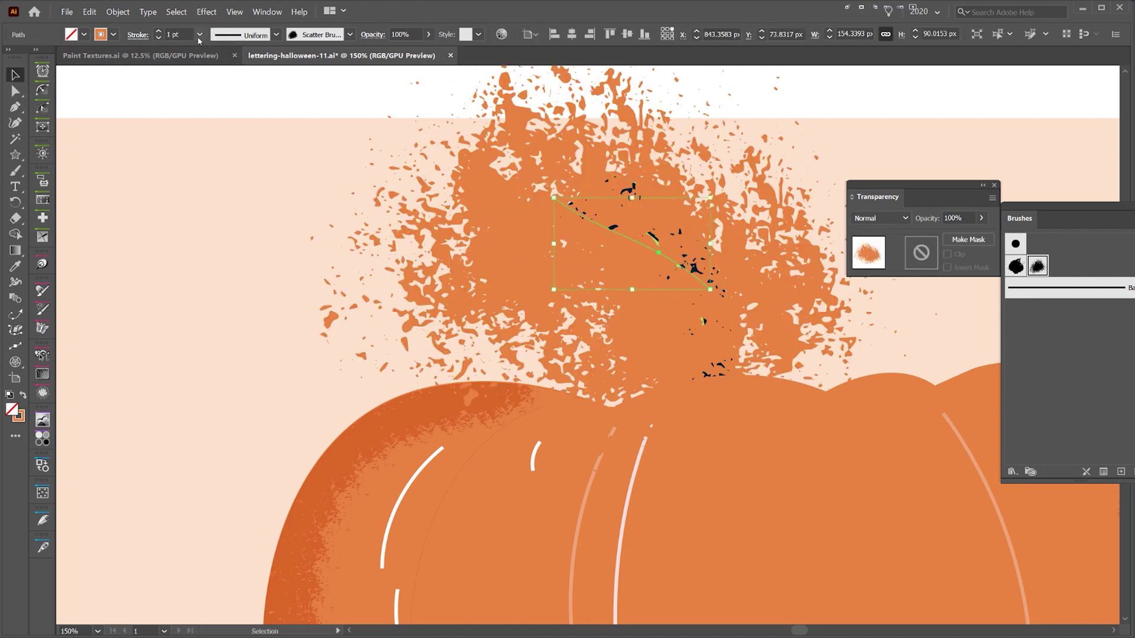
click(200, 35)
click(214, 46)
drag(633, 235, 656, 233)
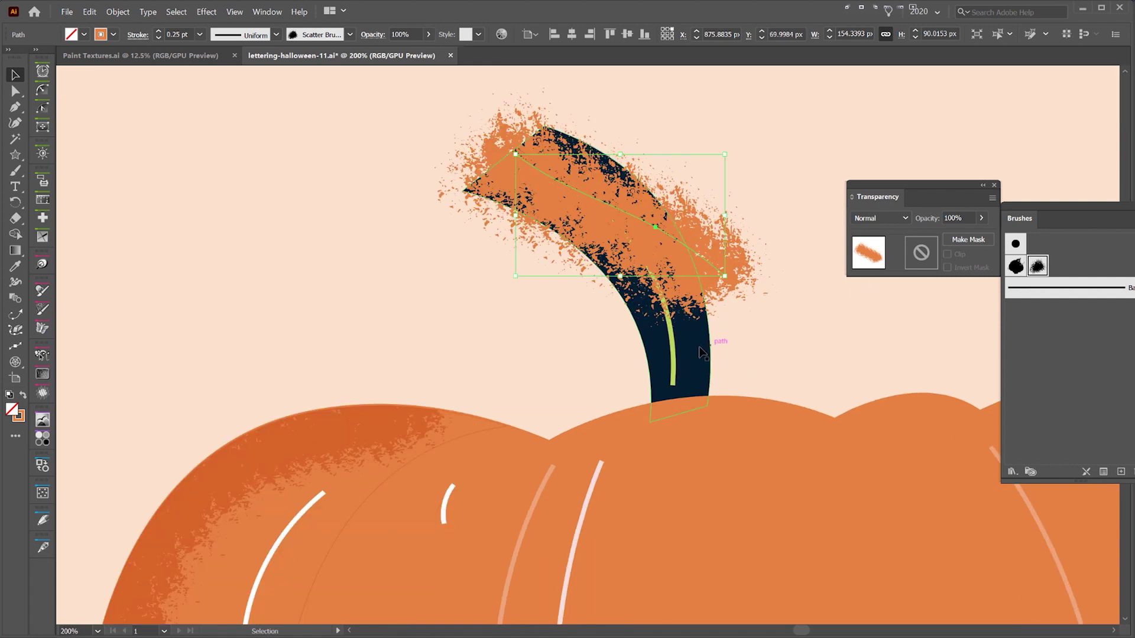
key(i)
click(705, 334)
key(ctrl+=)
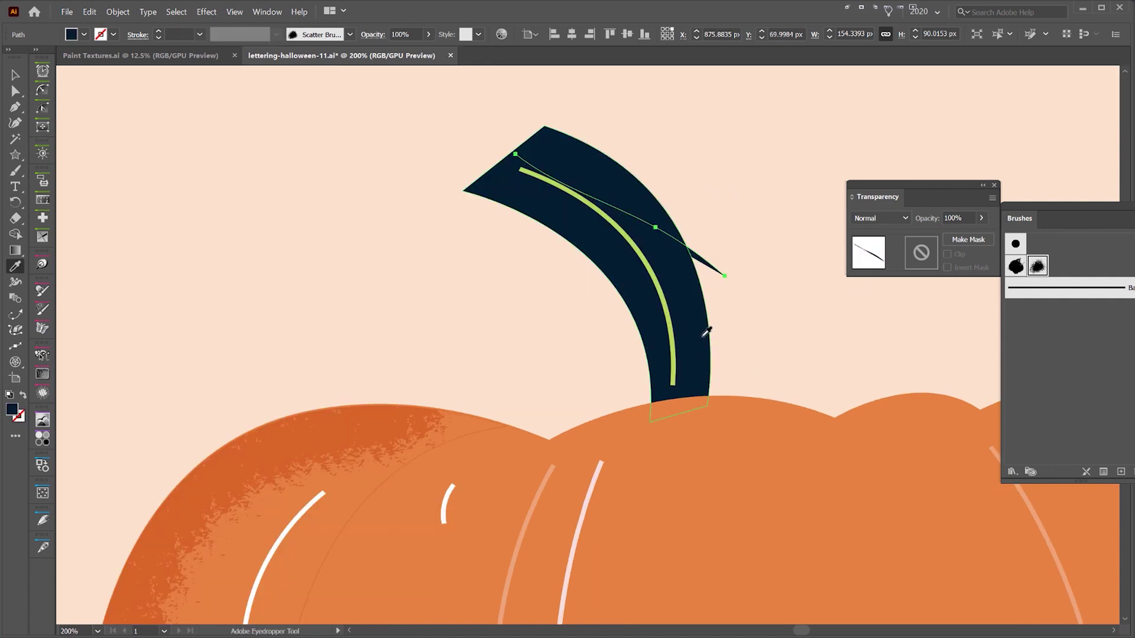
key(ctrl+z)
key(ctrl+z)
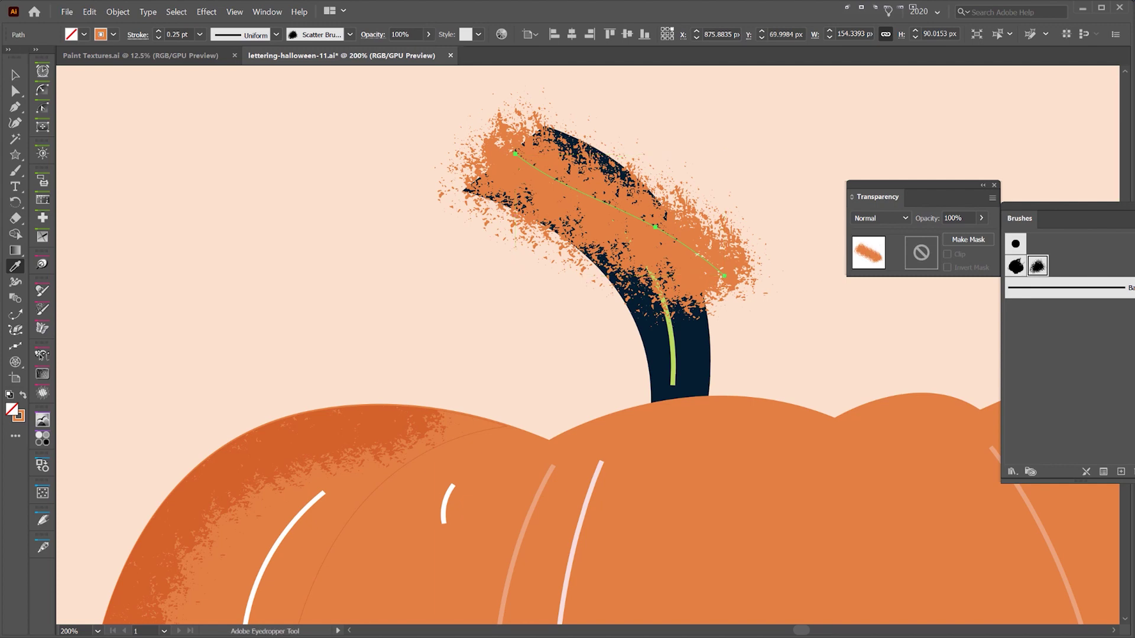
Step: Recolor the stem's scatter brush stroke white
key(x)
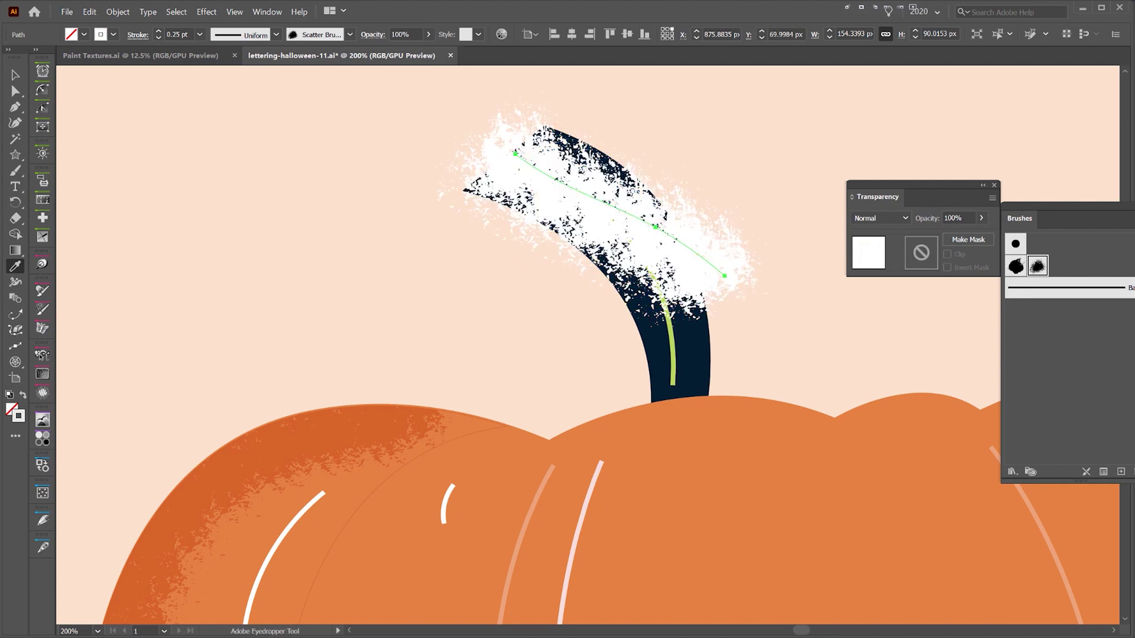
Step: Set the blending mode of the white scatter brush stroke on the stem to Overlay
click(877, 219)
click(880, 344)
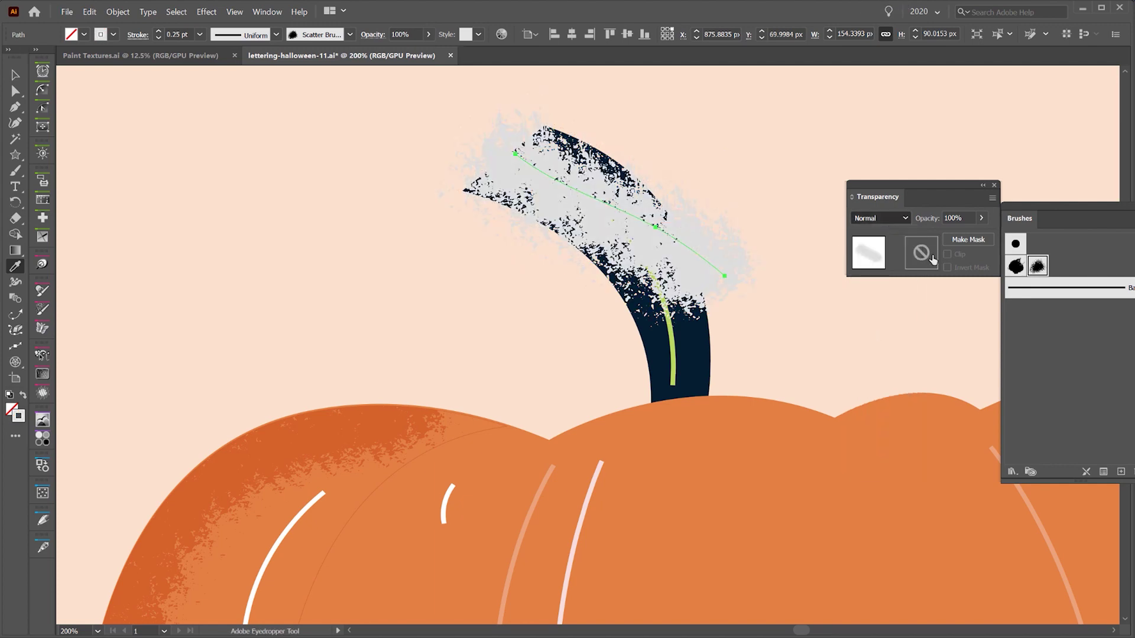
key(v)
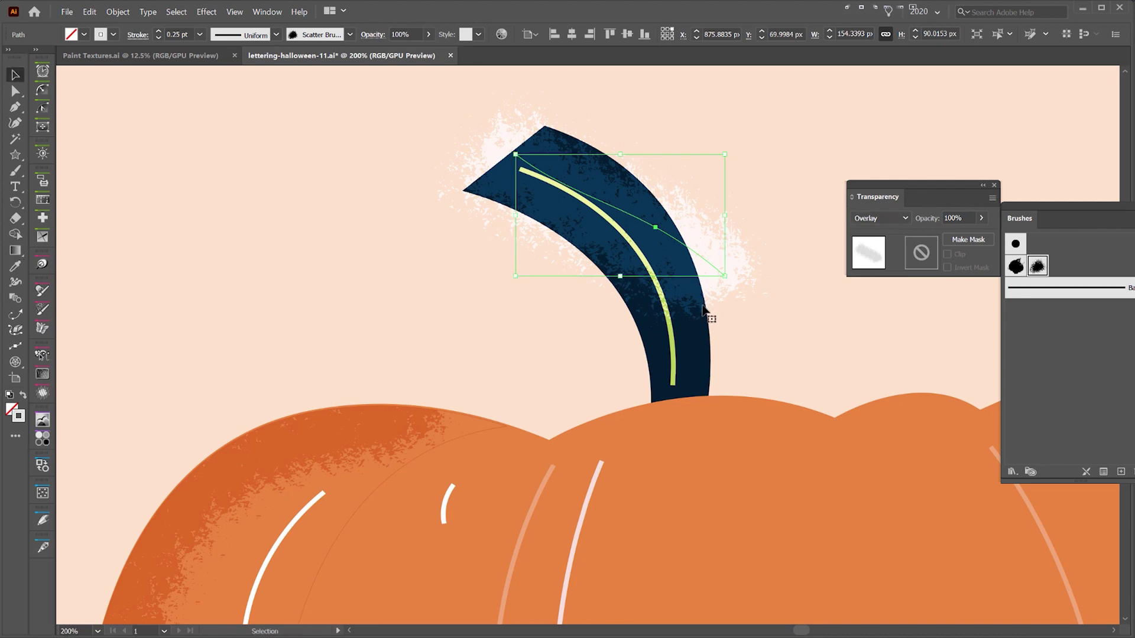
Step: Clip the white Overlay stroke to a front copy of the stem shape and deselect the result
click(704, 349)
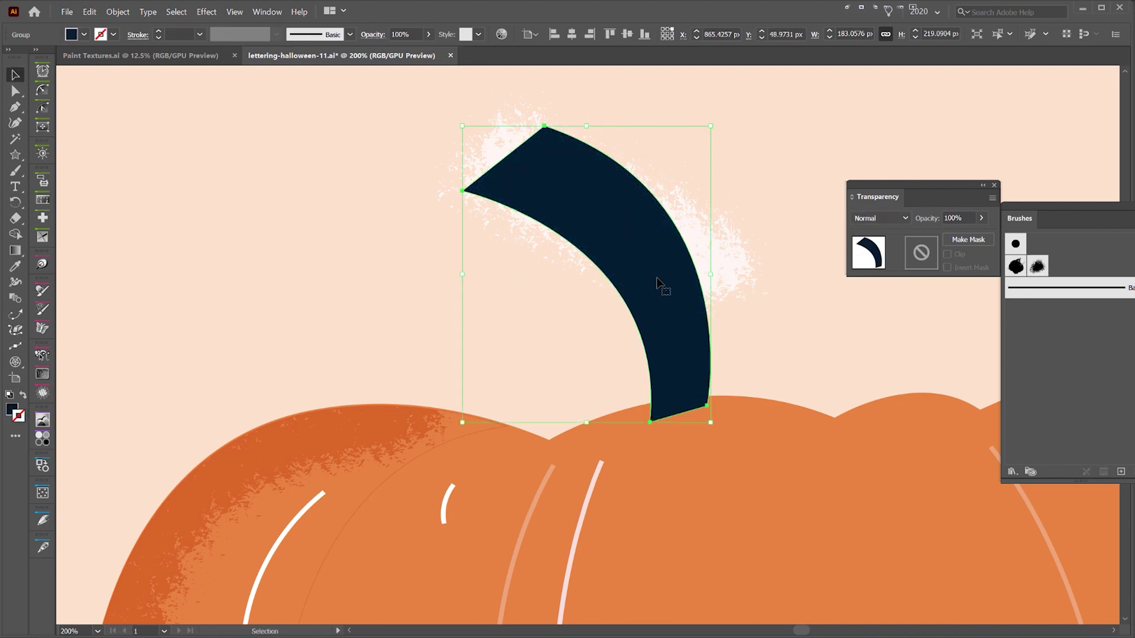
drag(624, 178, 507, 184)
drag(578, 375, 782, 317)
key(ctrl+z)
key(ctrl+z)
scroll(740, 255, up, 1)
shift+click(733, 251)
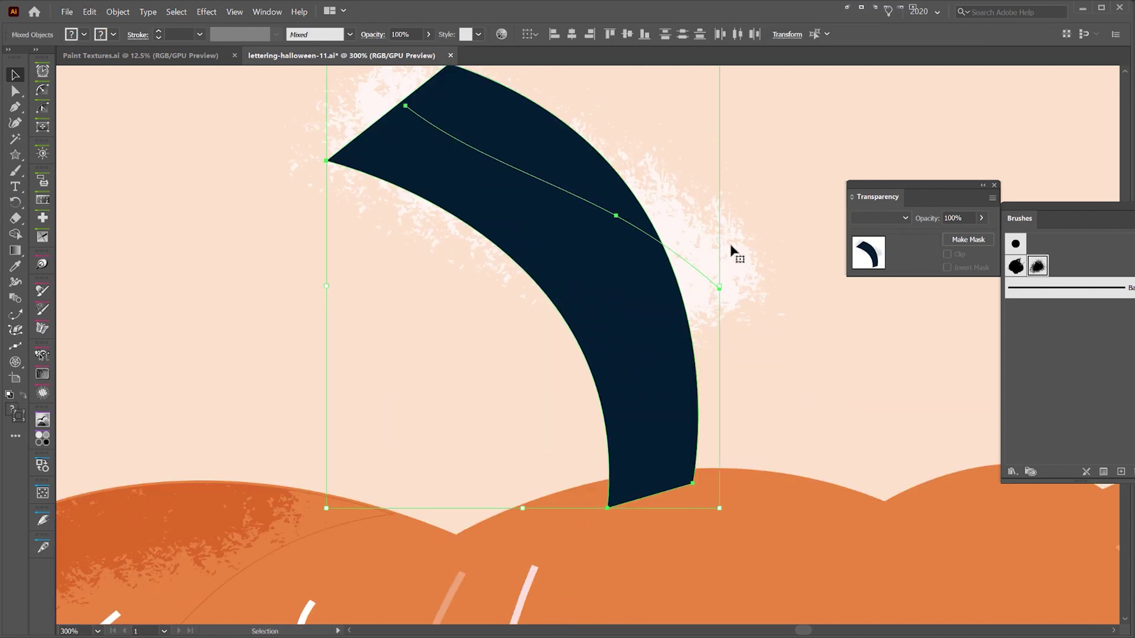
key(ctrl+7)
drag(691, 188, 668, 177)
scroll(672, 216, down, 3)
key(ctrl+z)
key(ctrl+shift+a)
Step: Examine the stem's clipped texture up close, inside its clip group, and in the whole illustration
scroll(606, 219, up, 4)
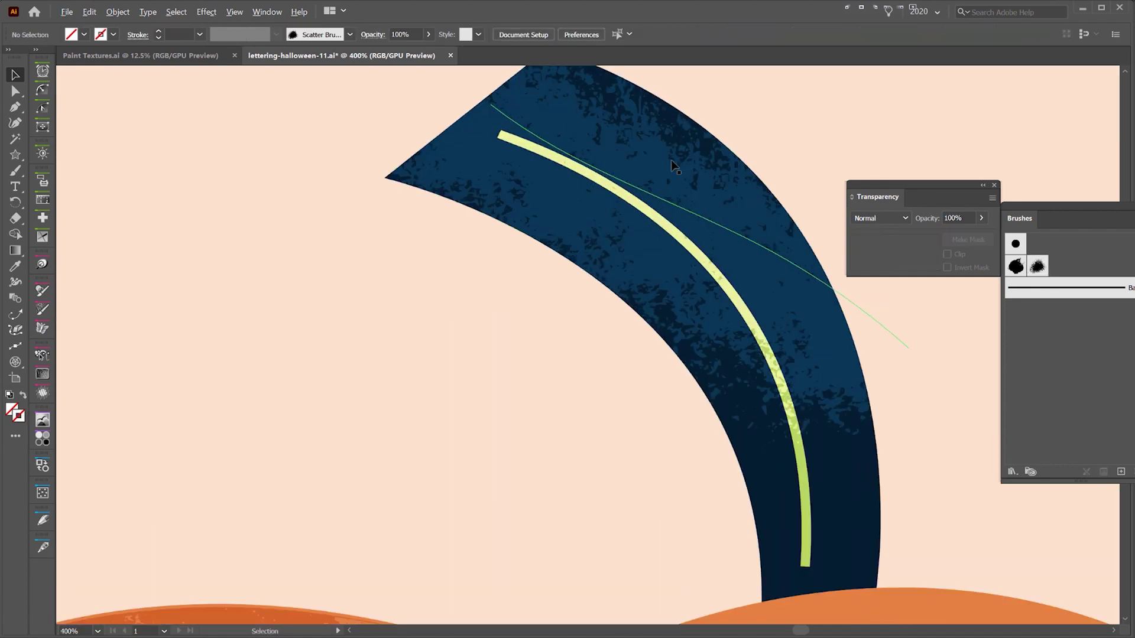
scroll(672, 157, up, 3)
scroll(609, 181, up, 1)
scroll(609, 181, up, 1)
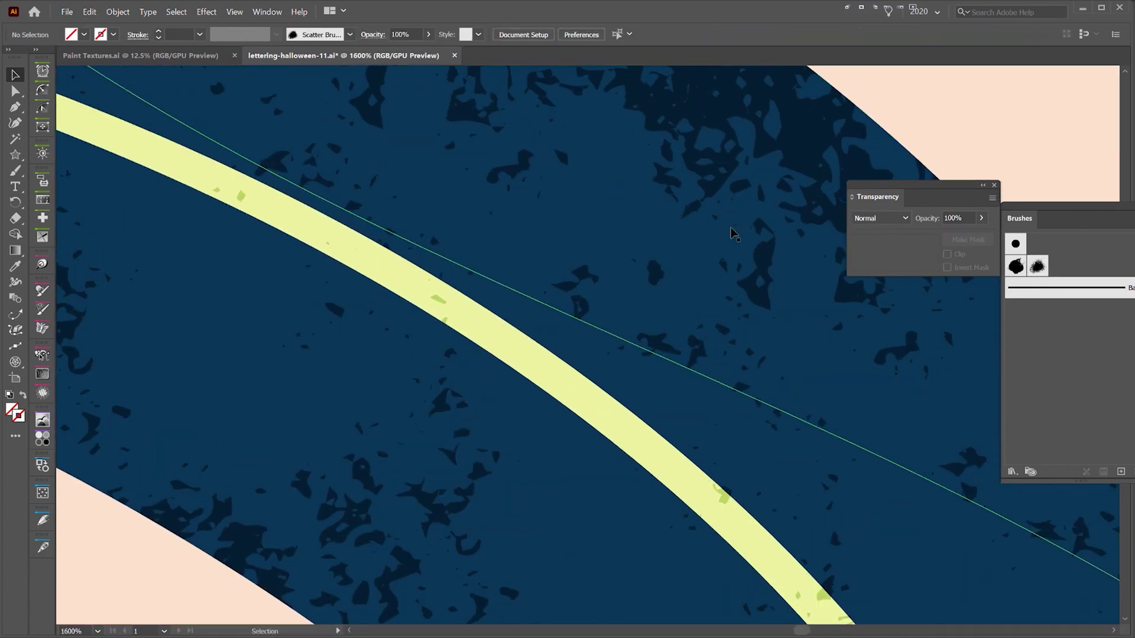
double_click(663, 235)
click(605, 330)
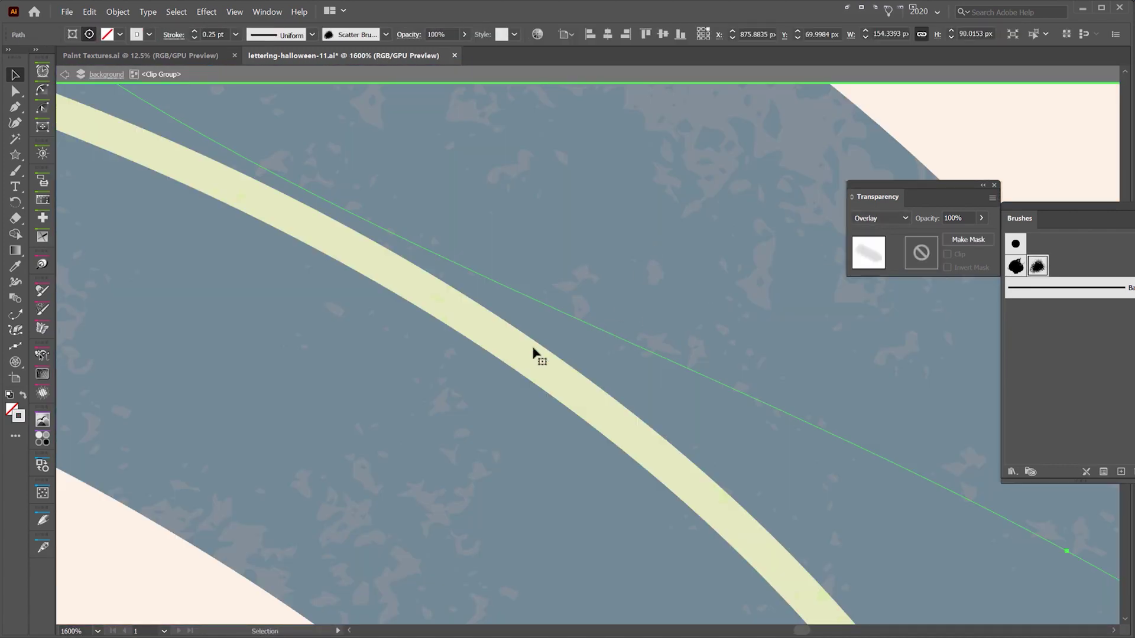
double_click(994, 121)
scroll(910, 121, down, 6)
drag(925, 87, 774, 146)
scroll(776, 144, down, 4)
drag(879, 132, 846, 127)
scroll(763, 250, up, 1)
drag(763, 254, 612, 253)
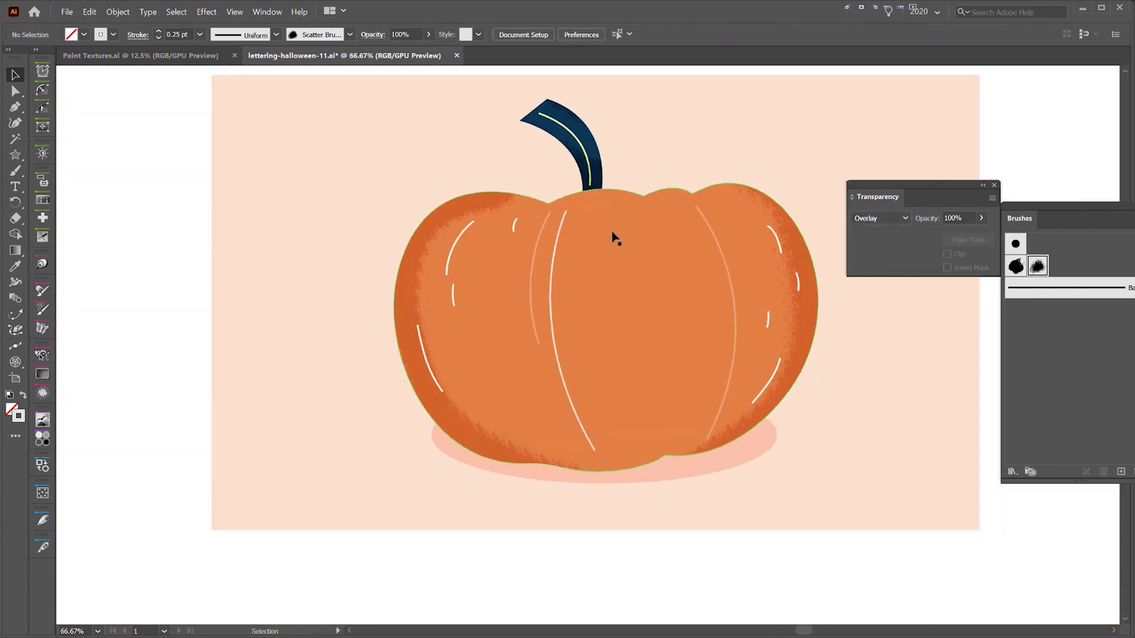
Step: Paint a long diagonal stroke with the Brush 1 Thick scatter brush, from beside the stem down across the pumpkin and past the artboard
key(b)
click(1013, 267)
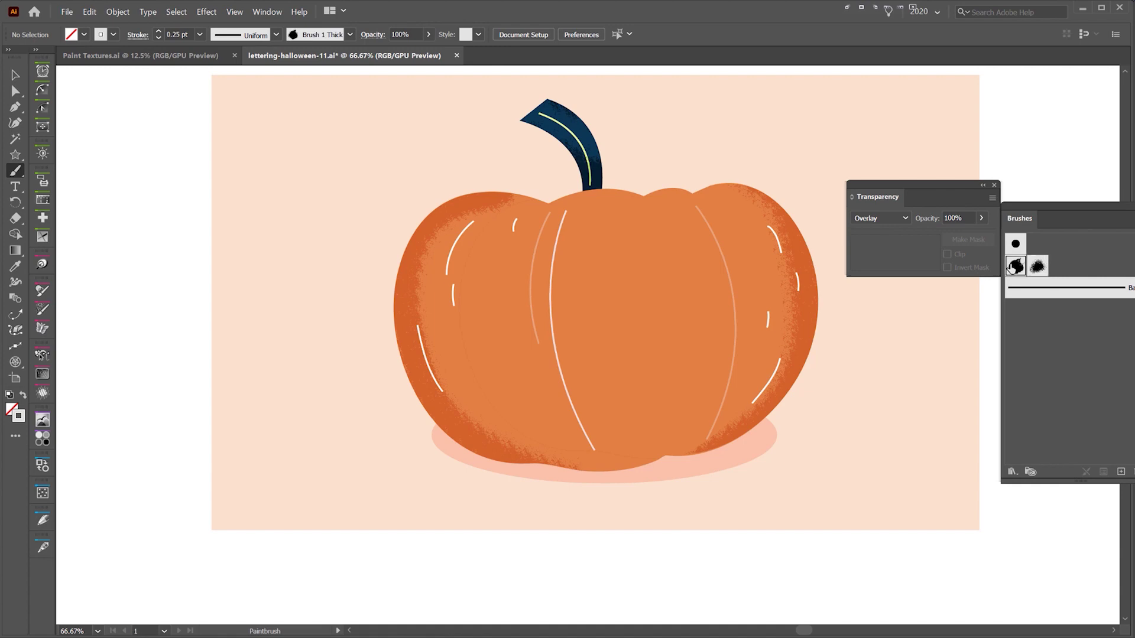
scroll(850, 299, down, 2)
scroll(856, 381, down, 1)
key(v)
drag(821, 370, 707, 195)
drag(802, 418, 805, 367)
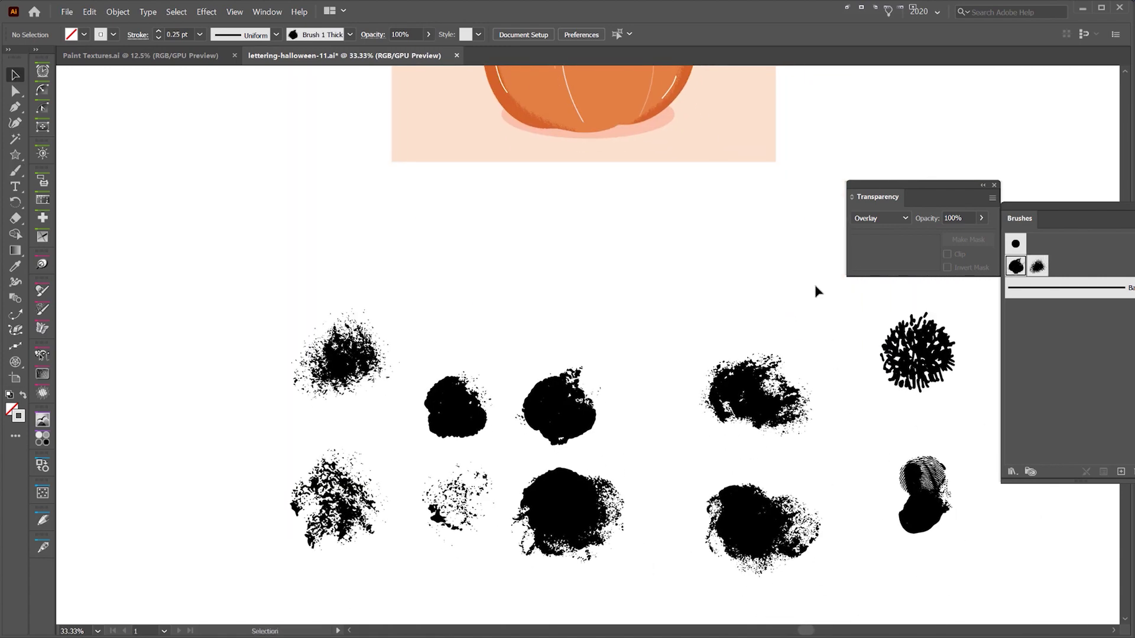
drag(710, 202, 703, 464)
scroll(628, 273, up, 3)
key(b)
drag(488, 270, 569, 175)
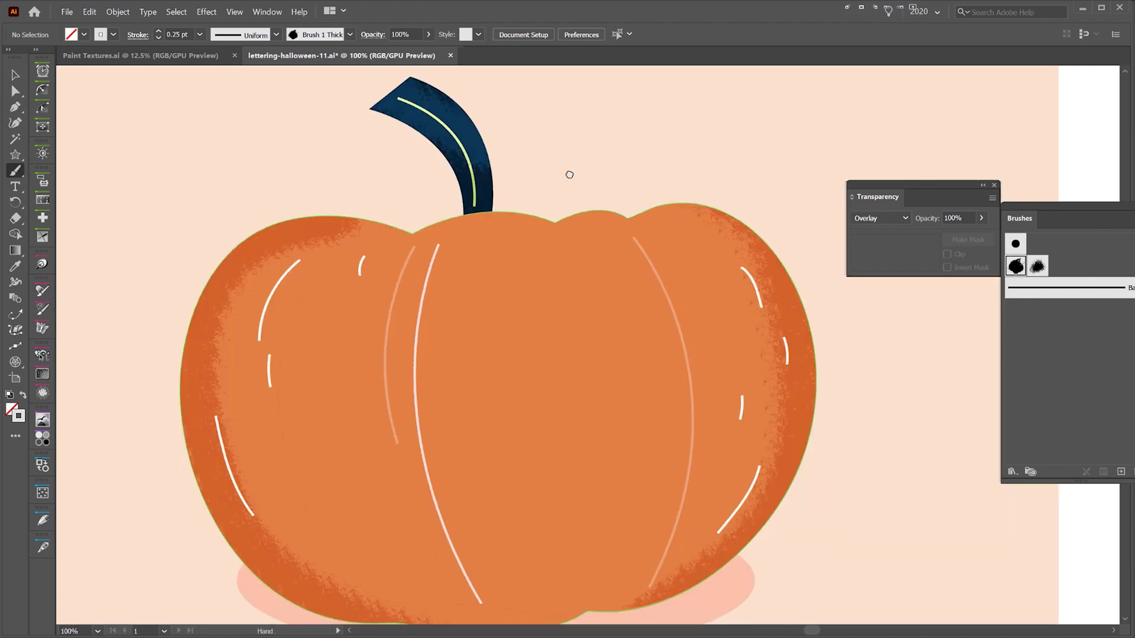
scroll(504, 116, down, 1)
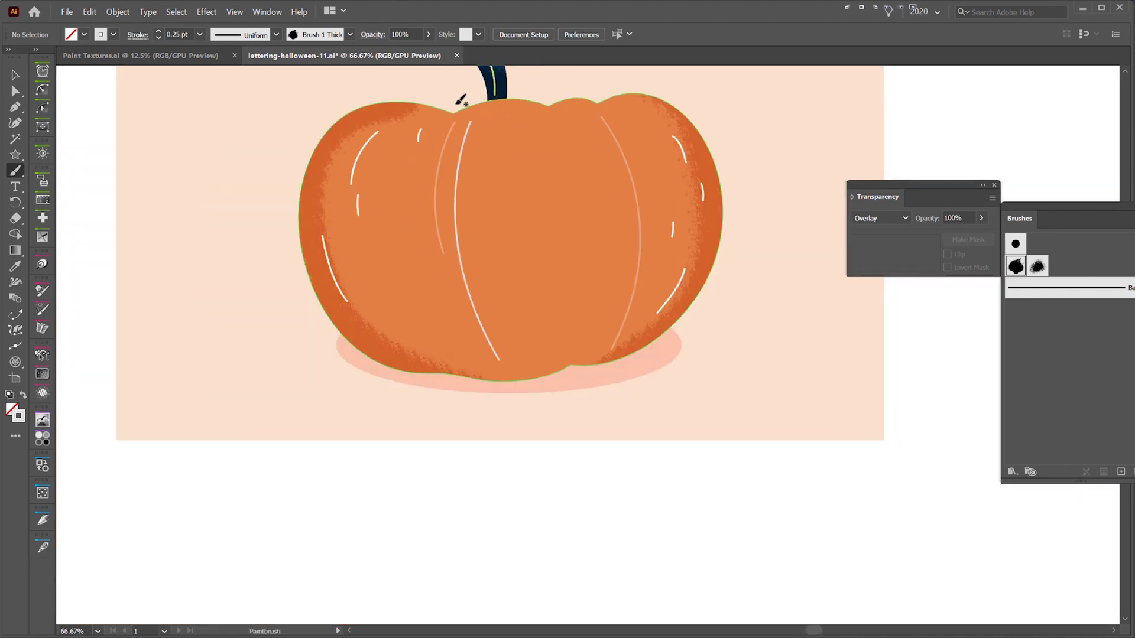
scroll(463, 101, down, 1)
scroll(453, 172, down, 1)
drag(540, 411, 539, 412)
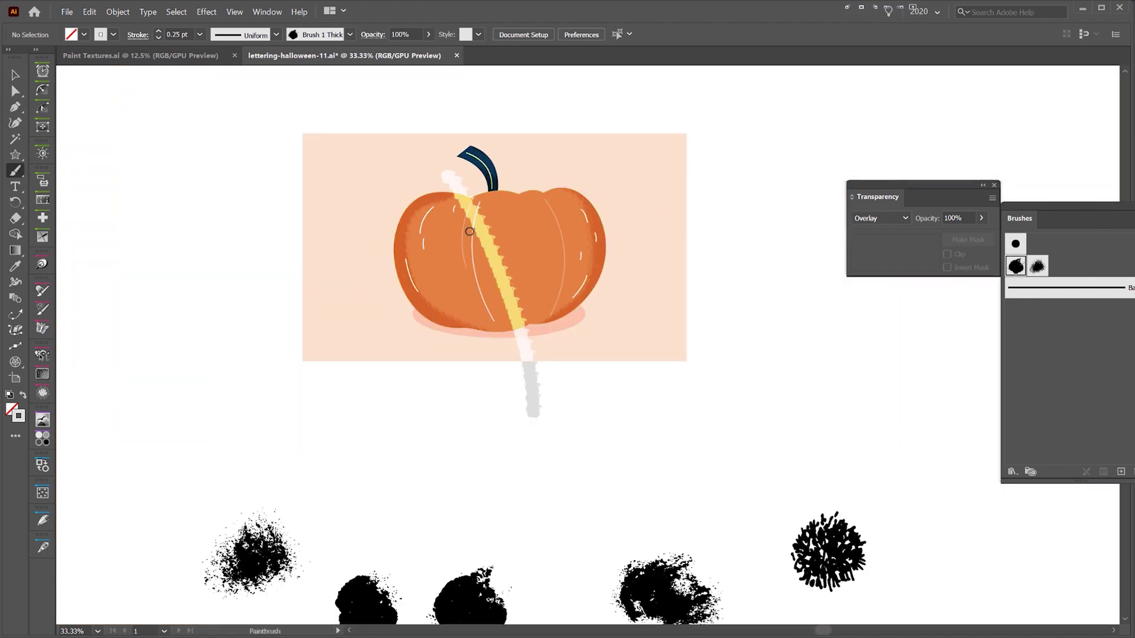
Step: Set the diagonal stroke's weight to 0.75 pt and switch it to the speckled scatter brush
scroll(484, 224, up, 2)
key(v)
click(158, 31)
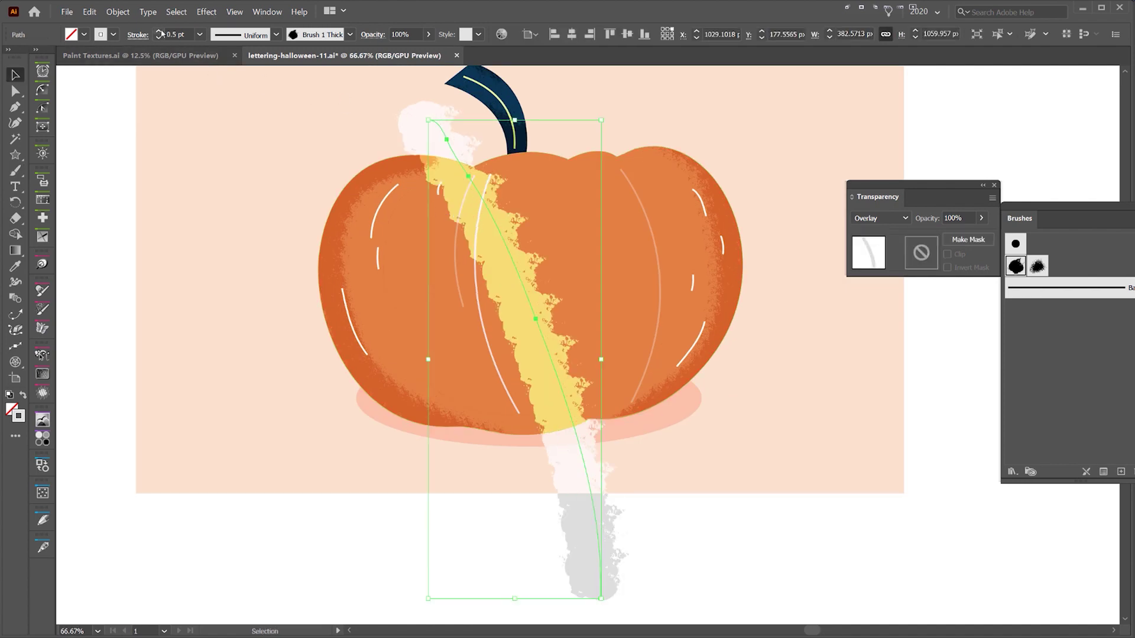
click(158, 31)
click(1037, 266)
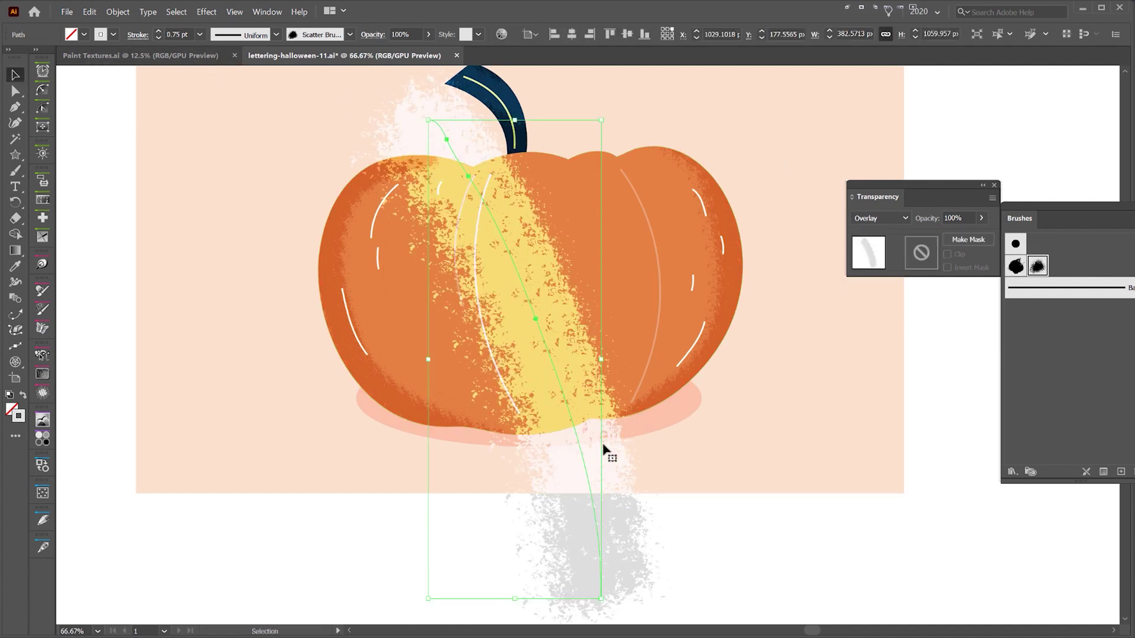
Step: Shift the speckled stroke toward the pumpkin's right side and reshape its middle and lower anchor points into a curve following the rounded form
drag(594, 470, 642, 451)
key(a)
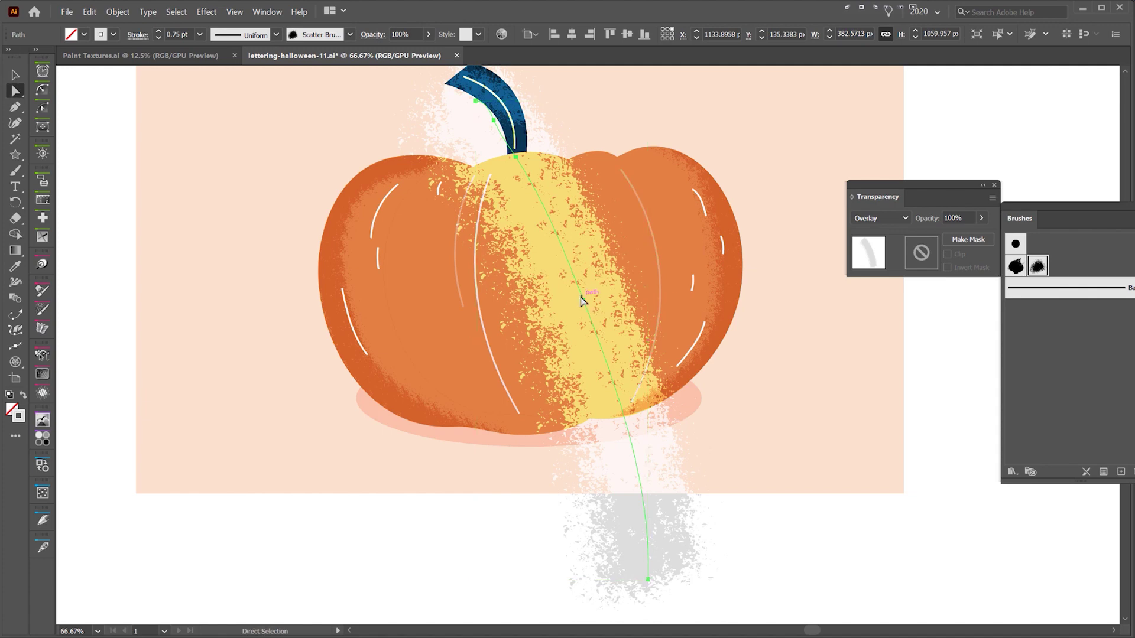
drag(583, 299, 619, 262)
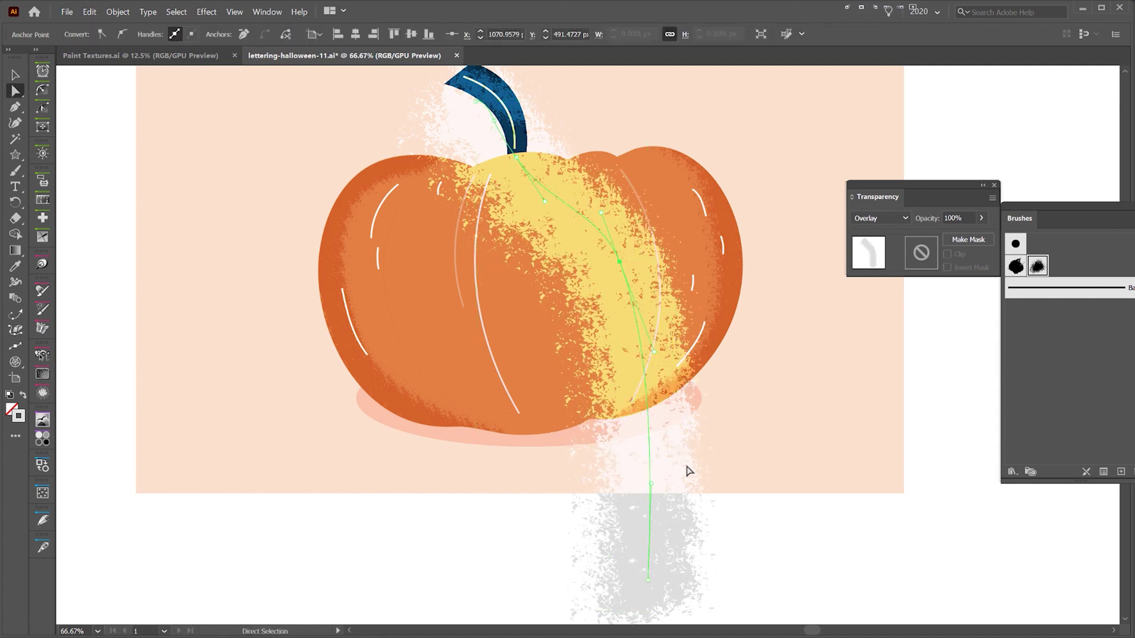
key(v)
key(a)
drag(649, 580, 574, 551)
key(v)
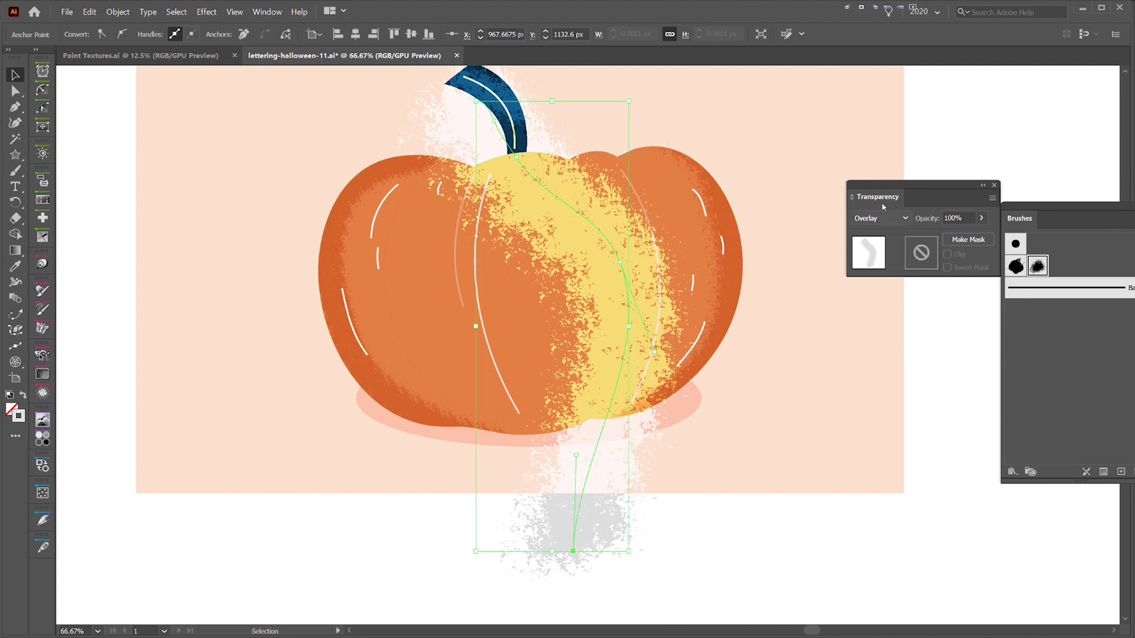
Step: Clip the curved highlight stroke to a front copy of the pumpkin's body shape
click(530, 313)
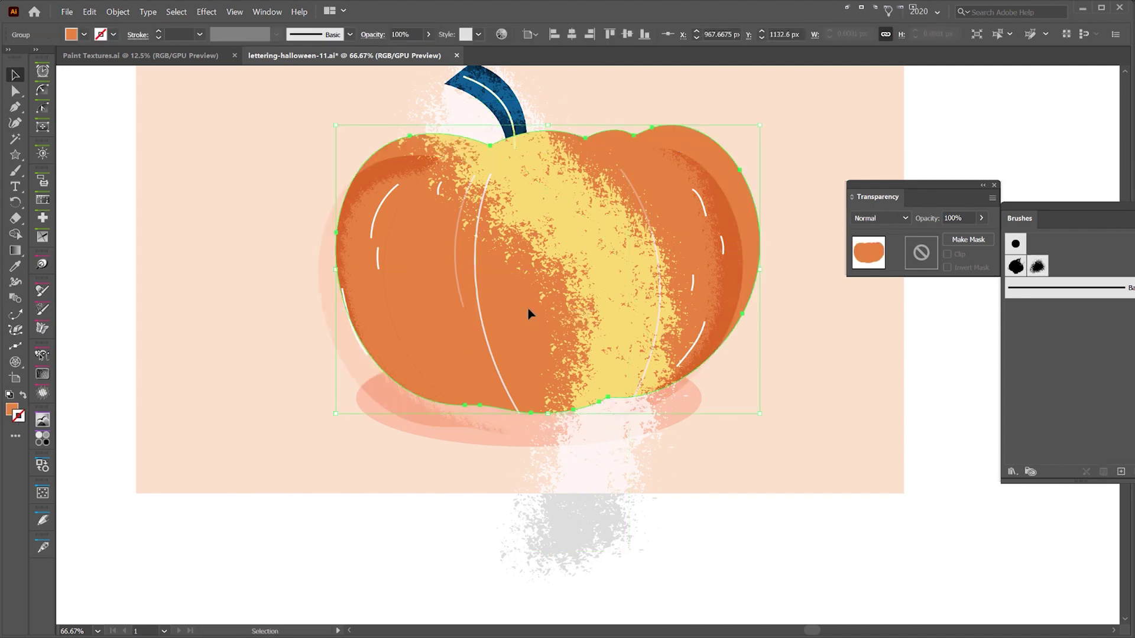
key(a)
key(ctrl+z)
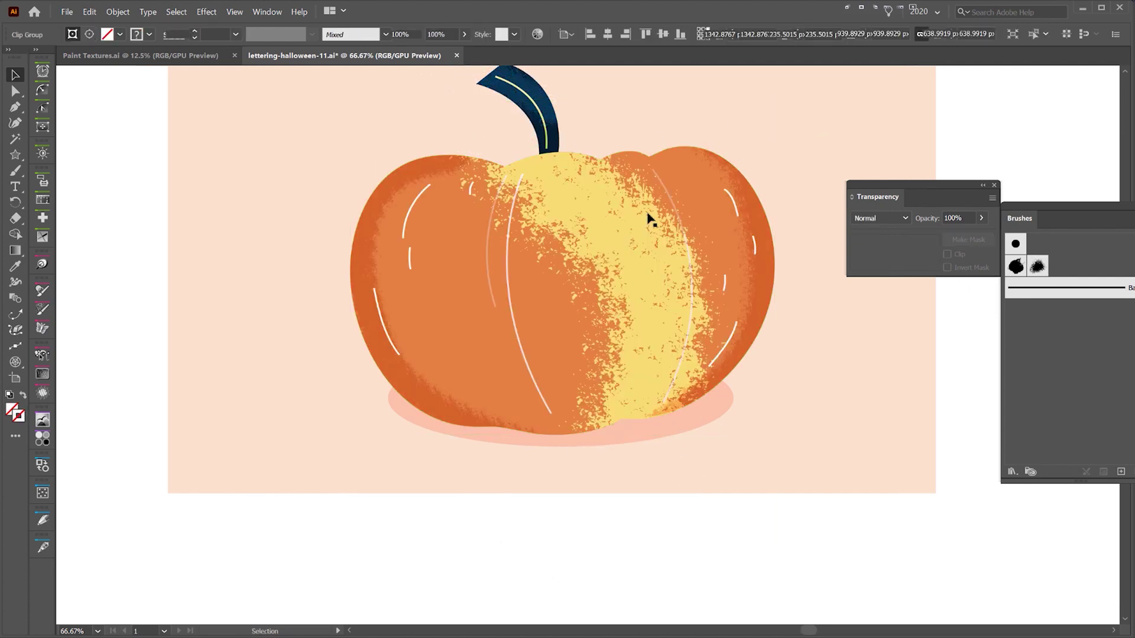
click(690, 236)
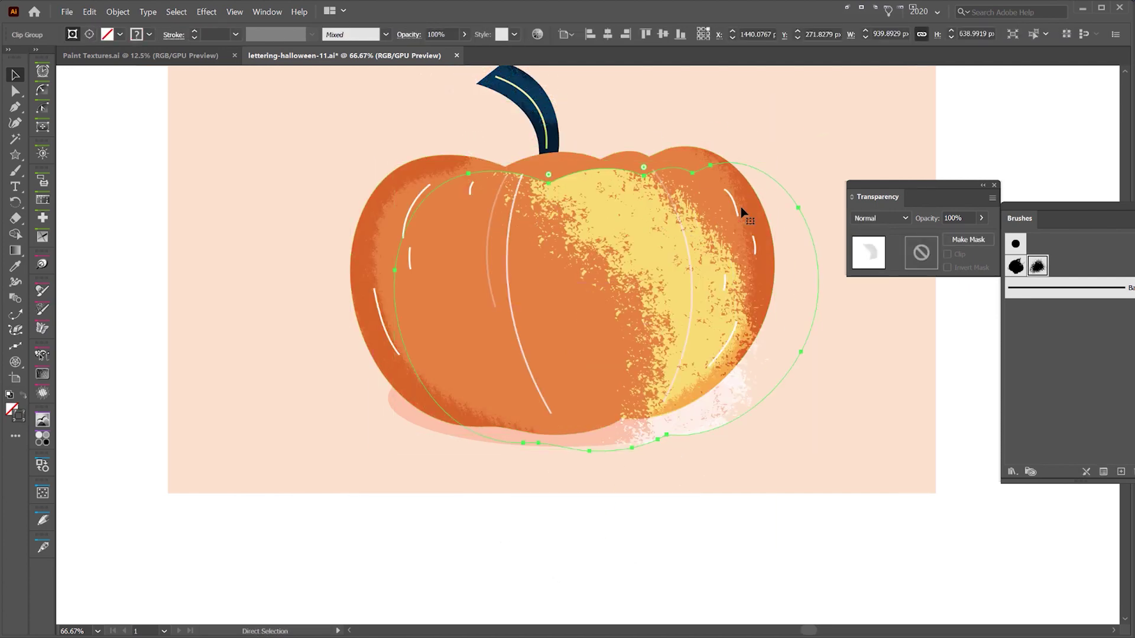
key(ctrl+z)
Step: Try 30% opacity on the clipped pumpkin highlight, and settle on 40%
click(968, 217)
text(30)
key(Return)
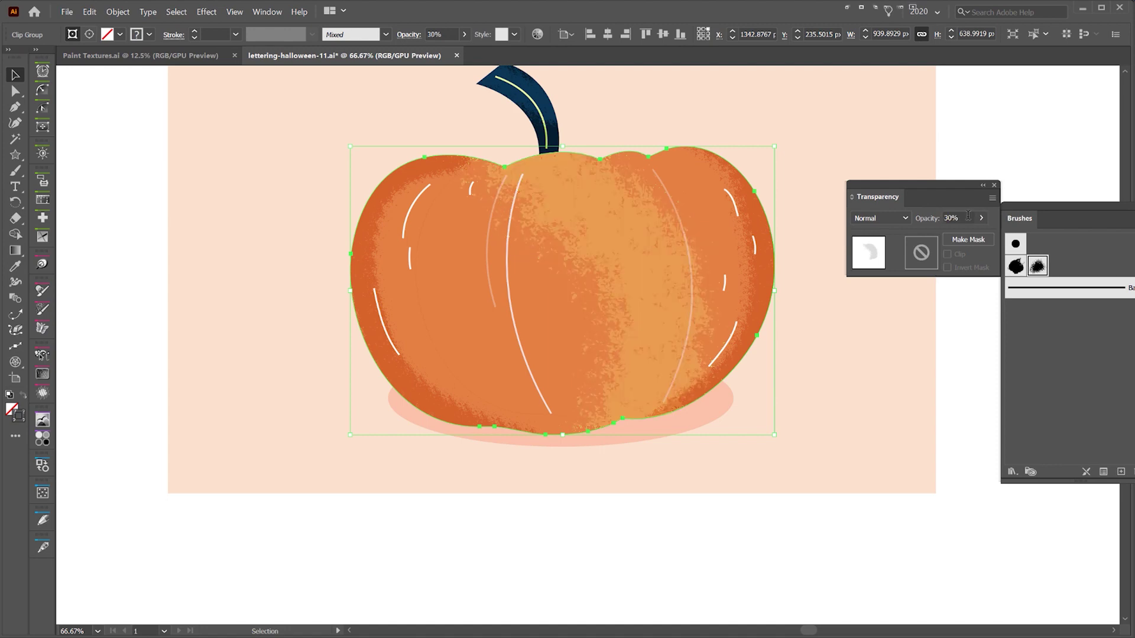
drag(956, 218, 906, 225)
text(40)
key(Return)
Step: Set the clipped highlight's blending mode to Color Dodge and deselect it
click(874, 221)
click(873, 325)
click(863, 161)
scroll(862, 161, down, 2)
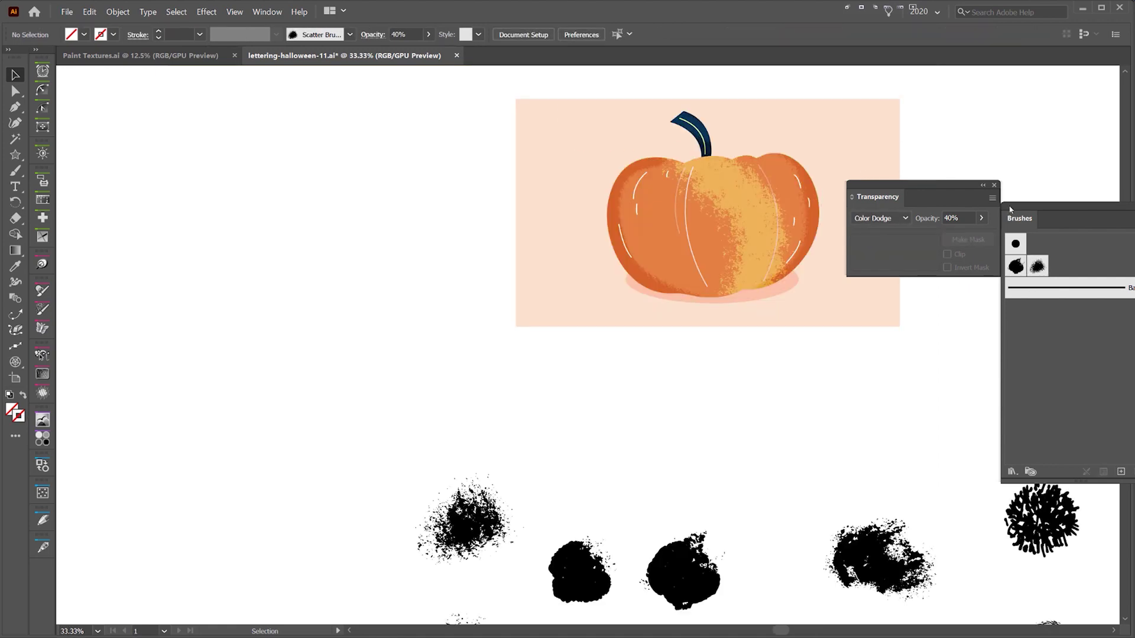
Step: Move the Transparency panel off the artwork and review the pumpkin's yellow highlight
drag(932, 185, 1064, 120)
drag(882, 122, 779, 184)
scroll(717, 179, up, 2)
drag(609, 232, 690, 140)
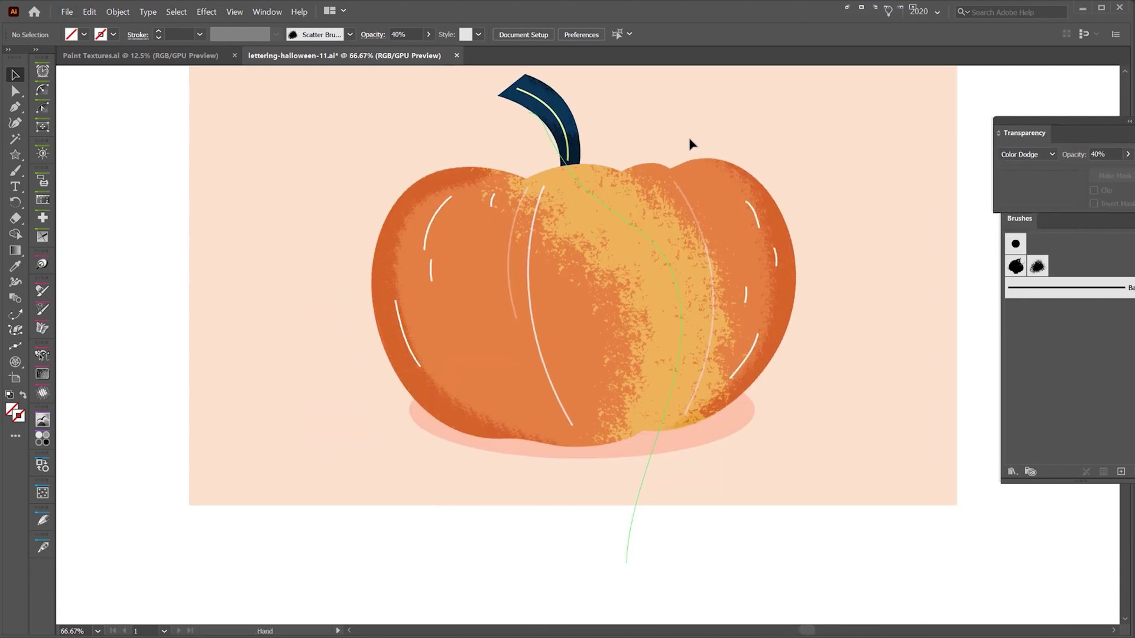
scroll(750, 388, down, 1)
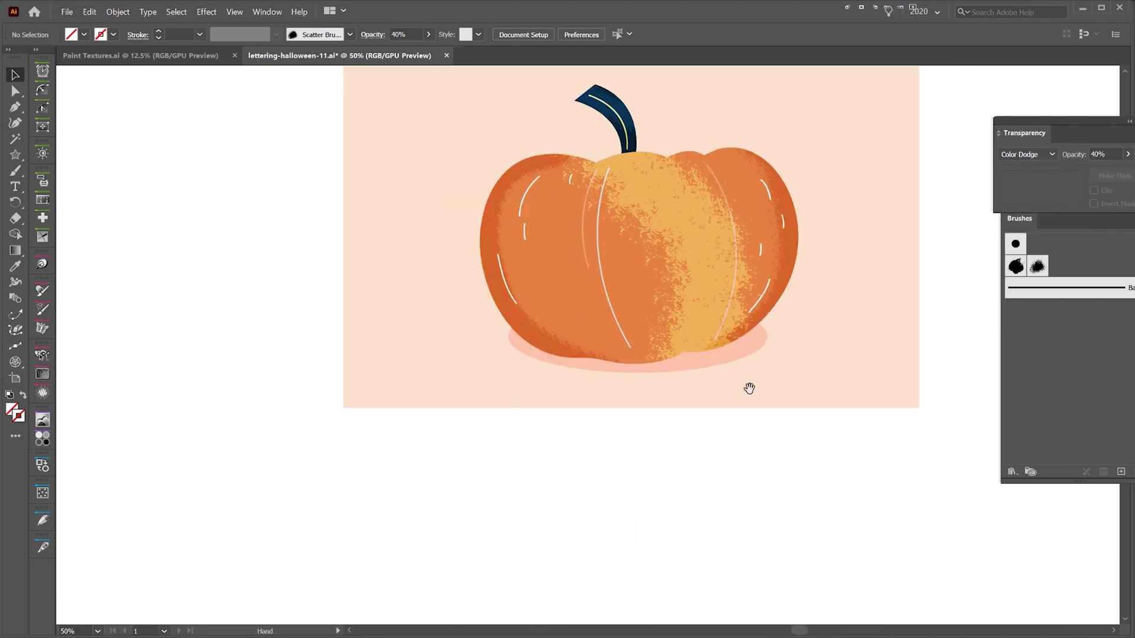
Step: Examine the vectorized ink blots below the artboard, including the fingerprint-like one up close
scroll(735, 377, down, 3)
scroll(739, 296, down, 2)
scroll(905, 195, up, 2)
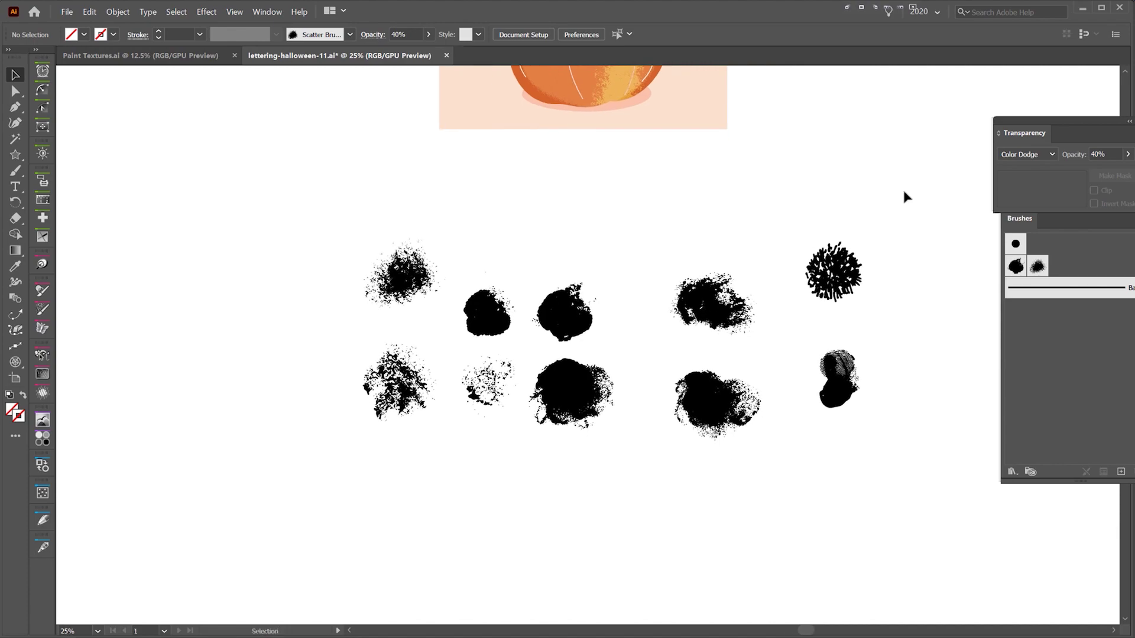
click(838, 318)
scroll(877, 317, up, 3)
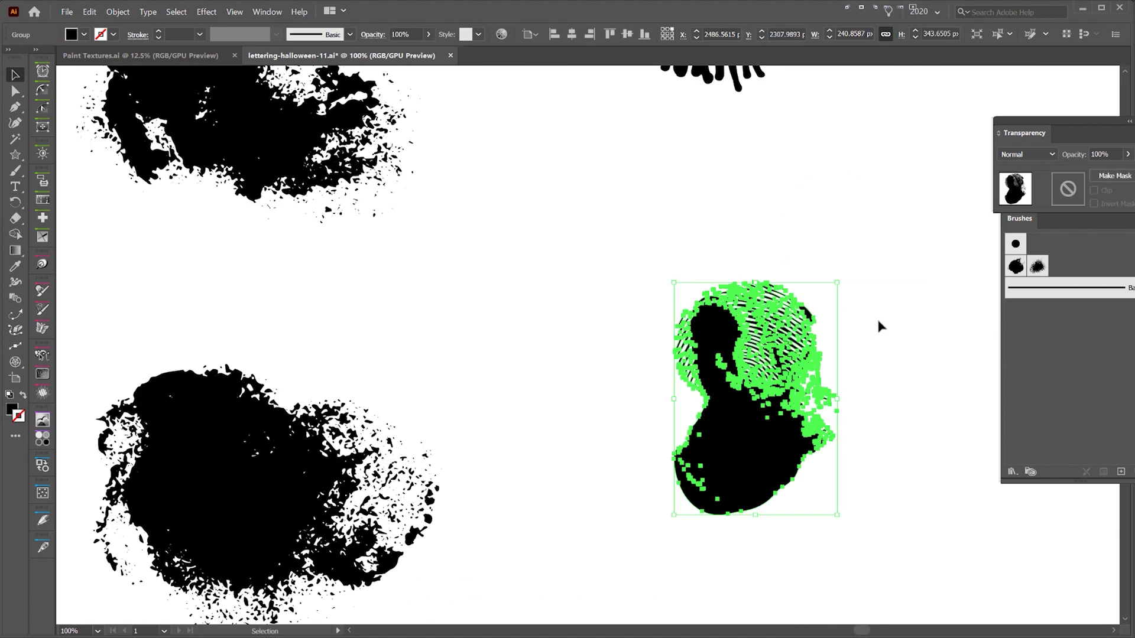
click(877, 317)
scroll(819, 339, up, 2)
scroll(819, 339, down, 1)
scroll(819, 342, down, 5)
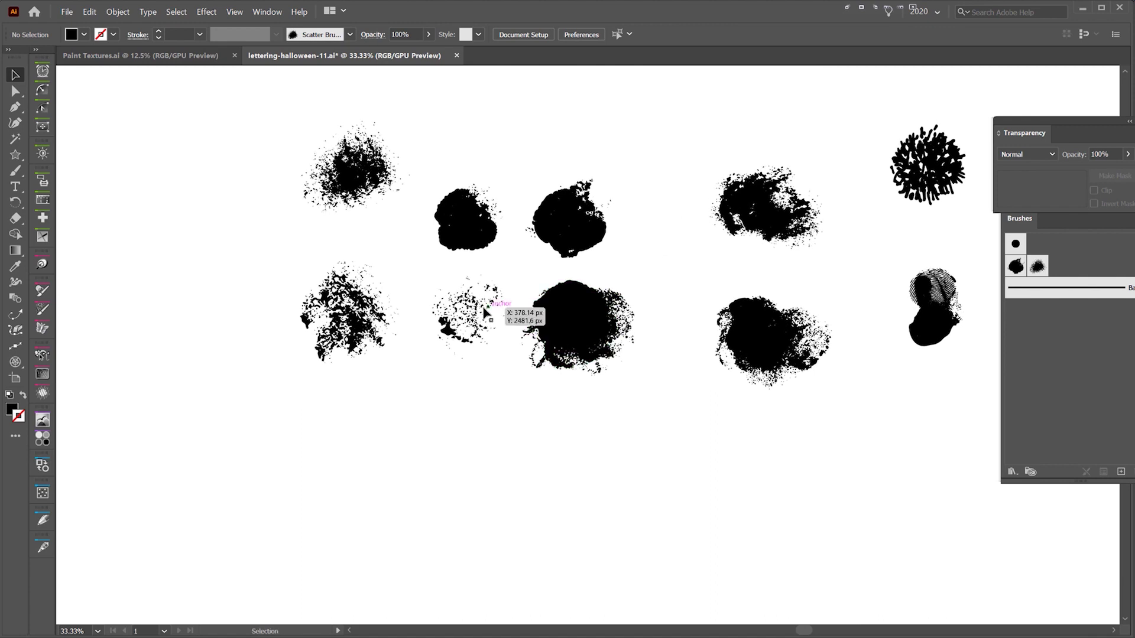
Step: Create a scatter brush from the large dense blot in the lower row, changing its colorization method and reducing its spacing slightly
click(484, 308)
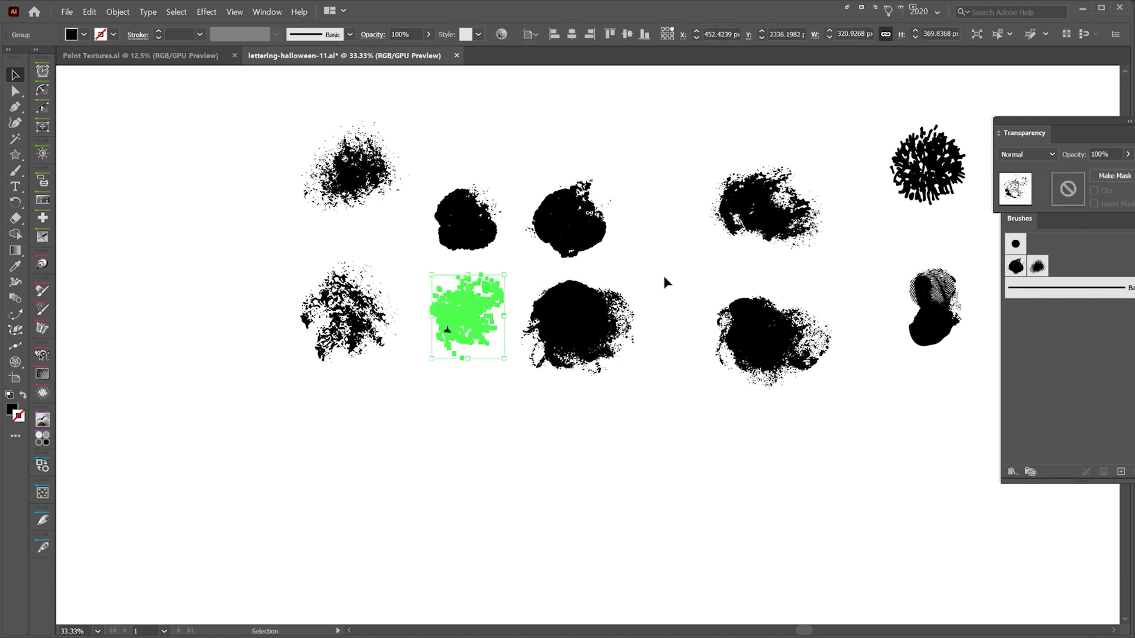
click(594, 335)
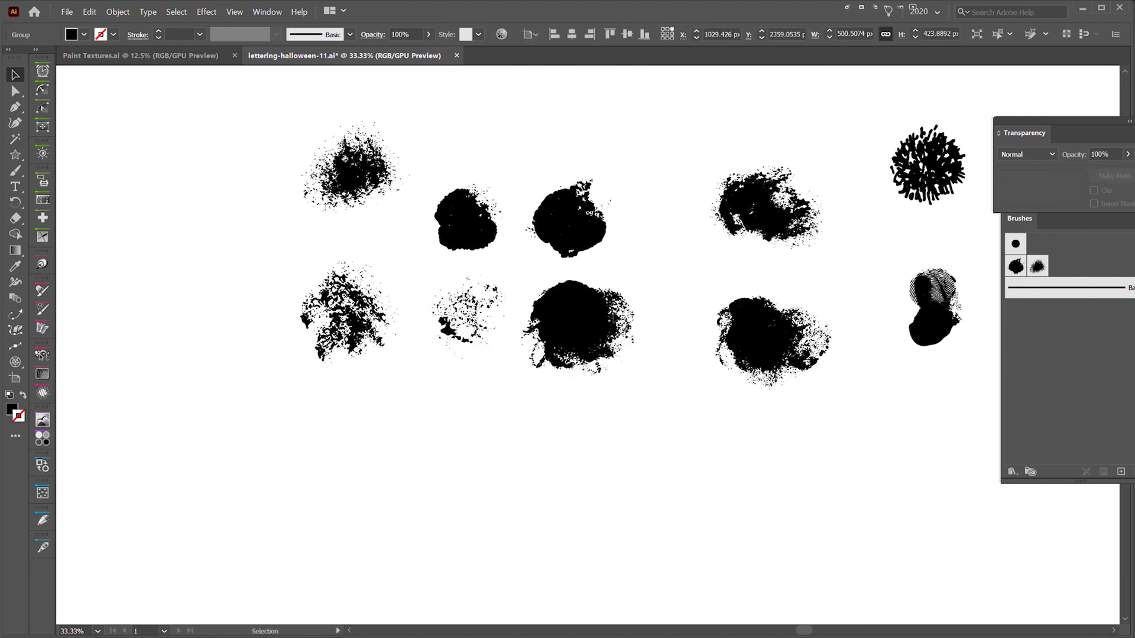
drag(609, 331, 1048, 269)
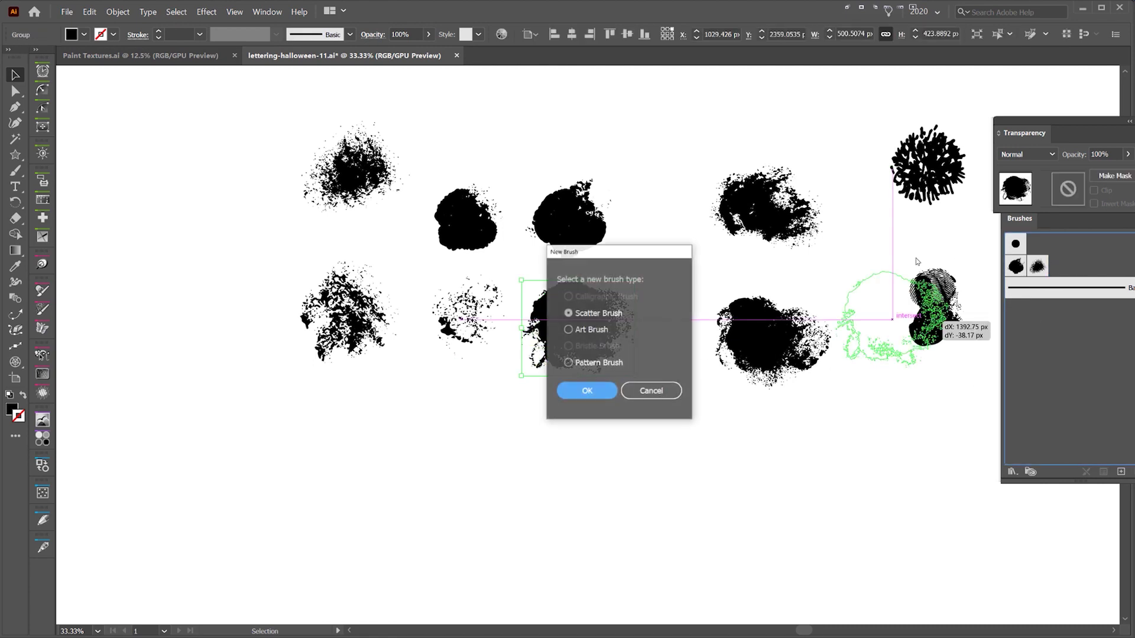
click(565, 391)
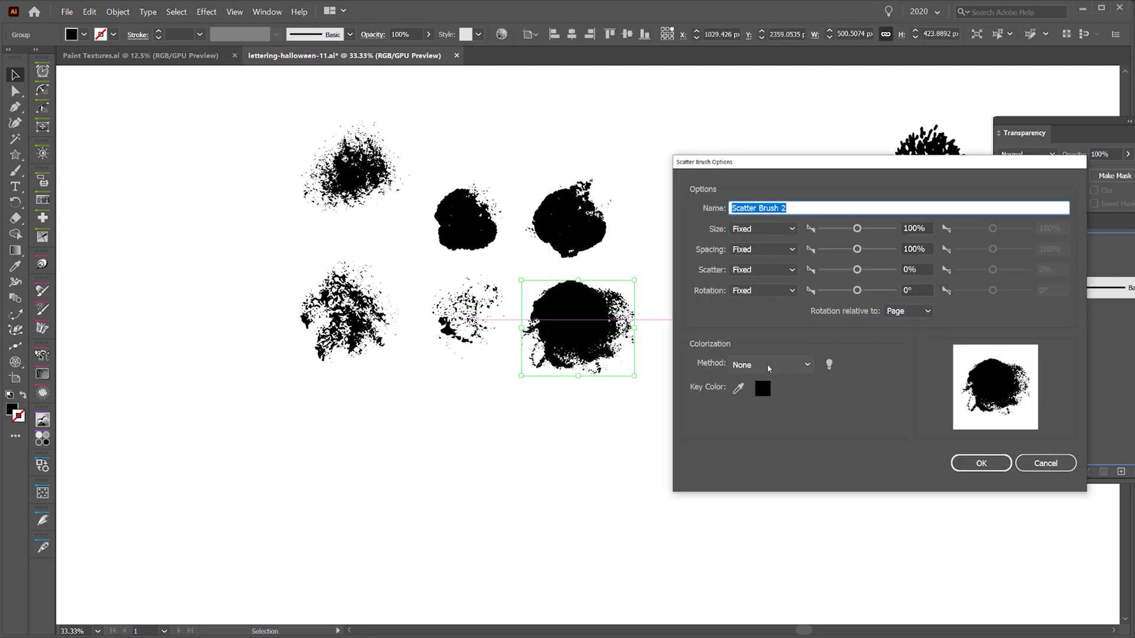
click(767, 364)
click(755, 424)
drag(857, 251, 848, 252)
click(980, 462)
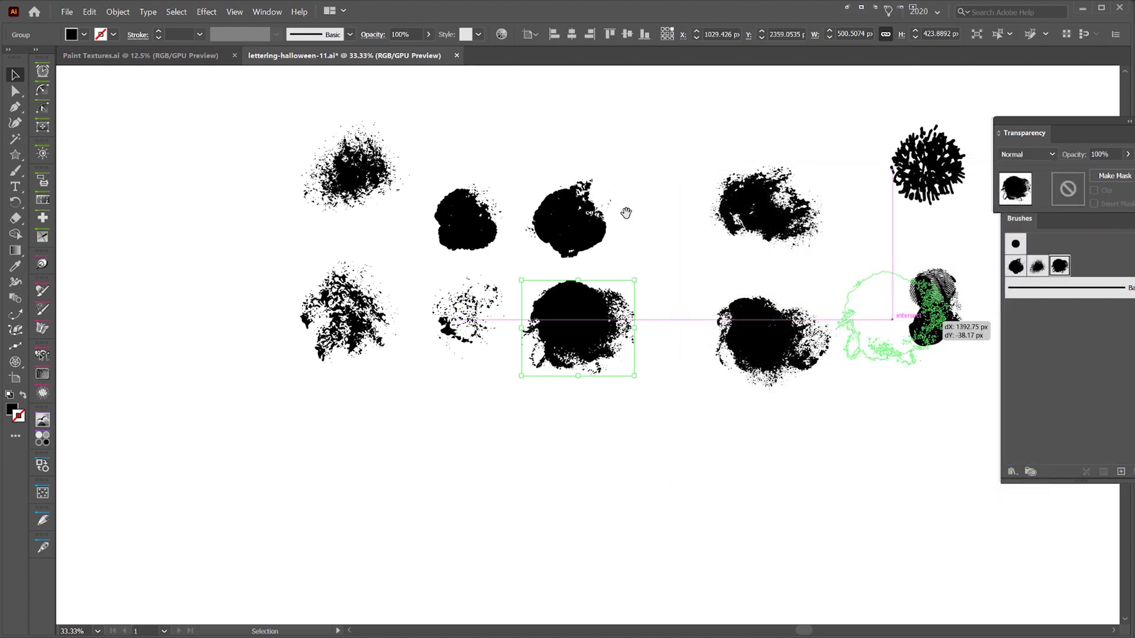
Step: Paint a black stroke with the new dense blot brush, diagonally from the artboard's upper left over the pumpkin to its lower right
mouse_move(619, 181)
mouse_down()
mouse_move(650, 322)
mouse_move(666, 591)
mouse_up()
key(ctrl+shift+a)
key(b)
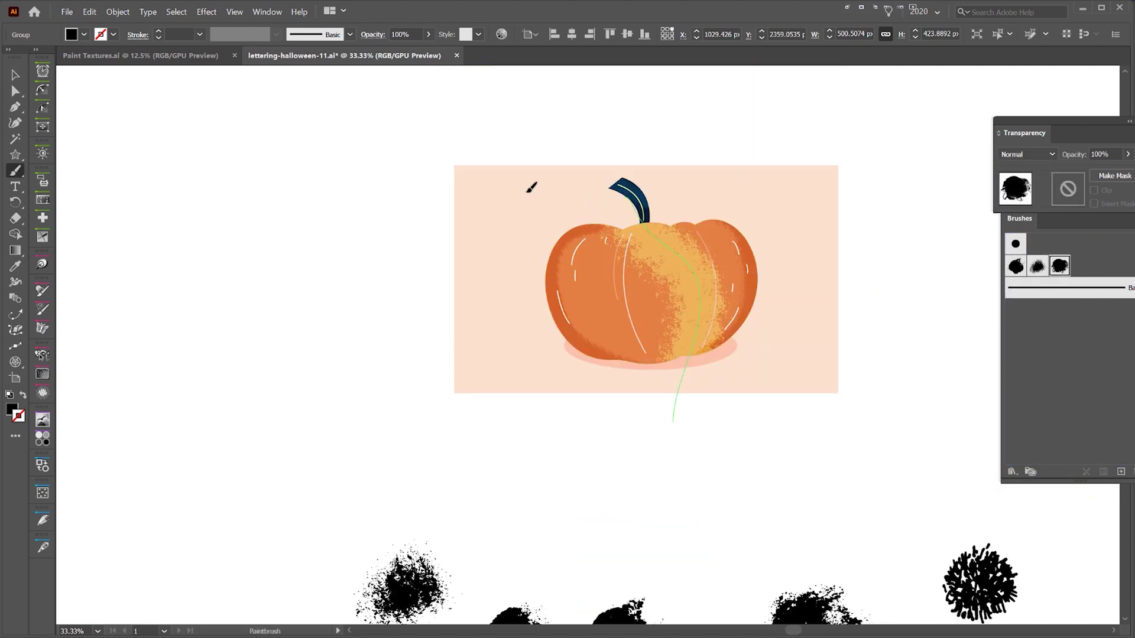
drag(530, 188, 785, 350)
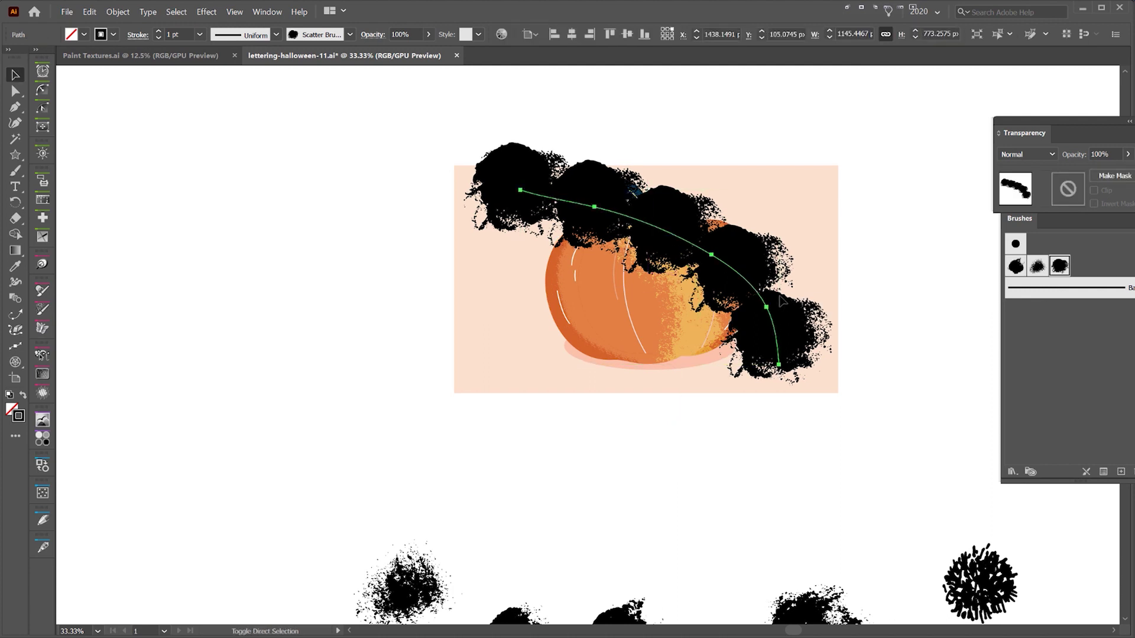
Step: Try the dense blot stroke behind the pumpkin, nudged slightly down, and delete it
key(ctrl+bracketleft)
key(shift+Down)
key(shift+Down)
key(shift+Down)
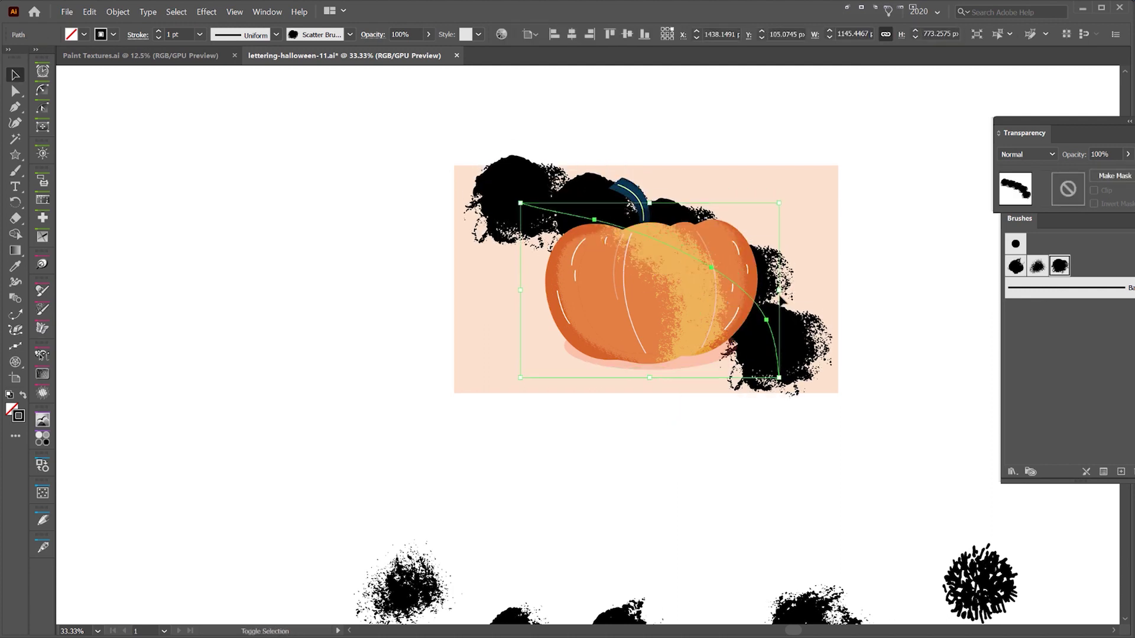
scroll(766, 224, left, 3)
key(Delete)
Step: Draw an ellipse about 996 by 510 px centered over the pumpkin and apply the dense blot brush to its outline
key(l)
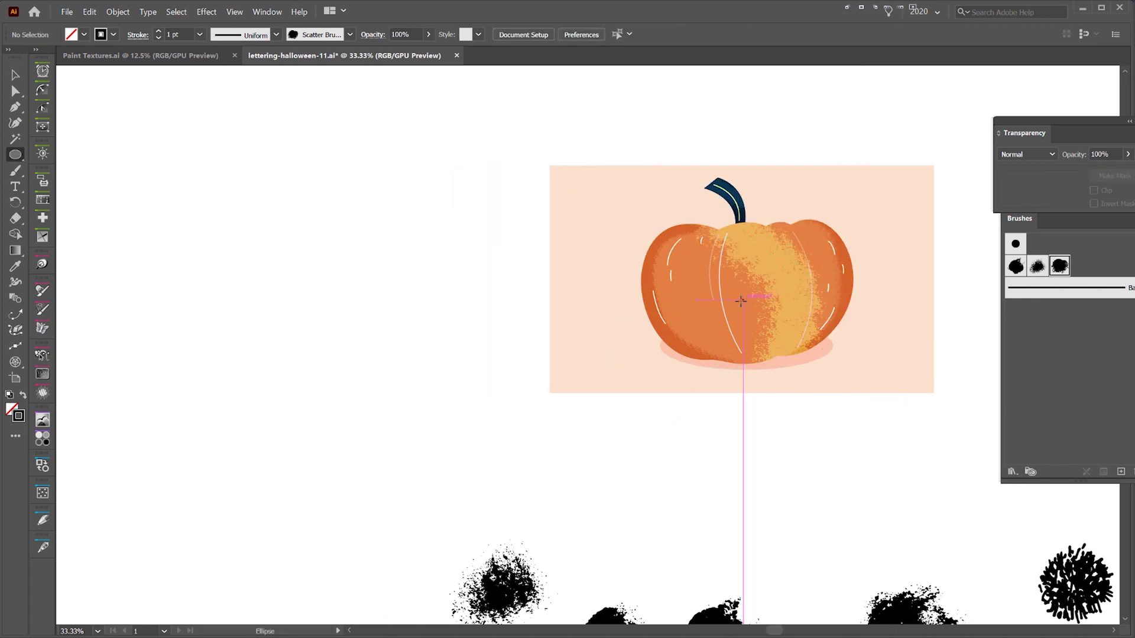
drag(740, 301, 854, 357)
key(v)
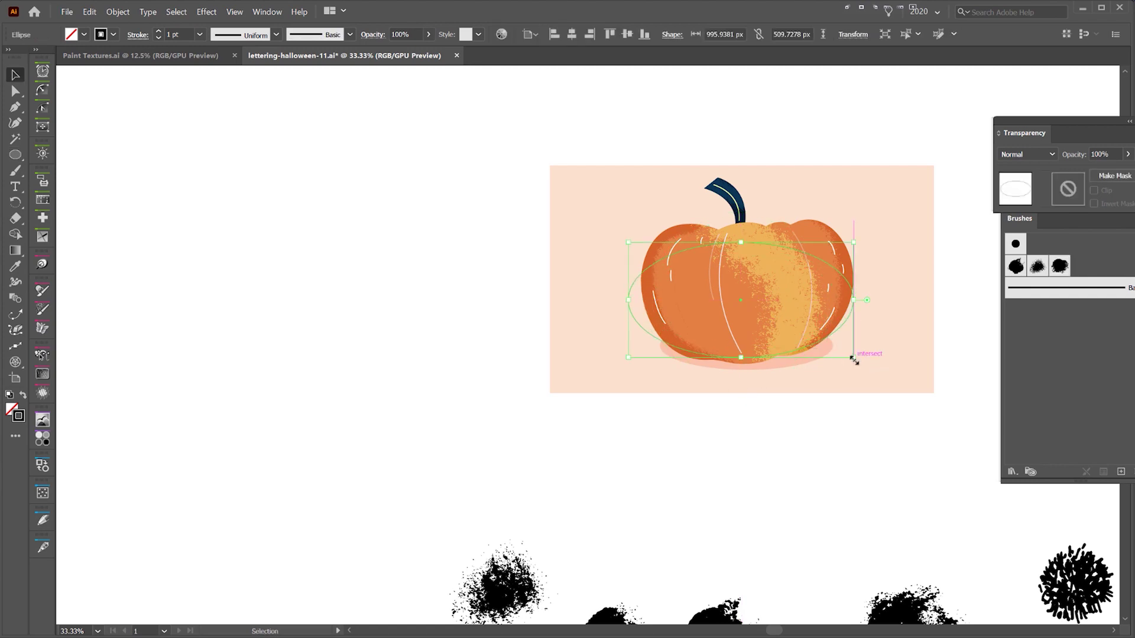
click(1059, 268)
scroll(906, 191, up, 1)
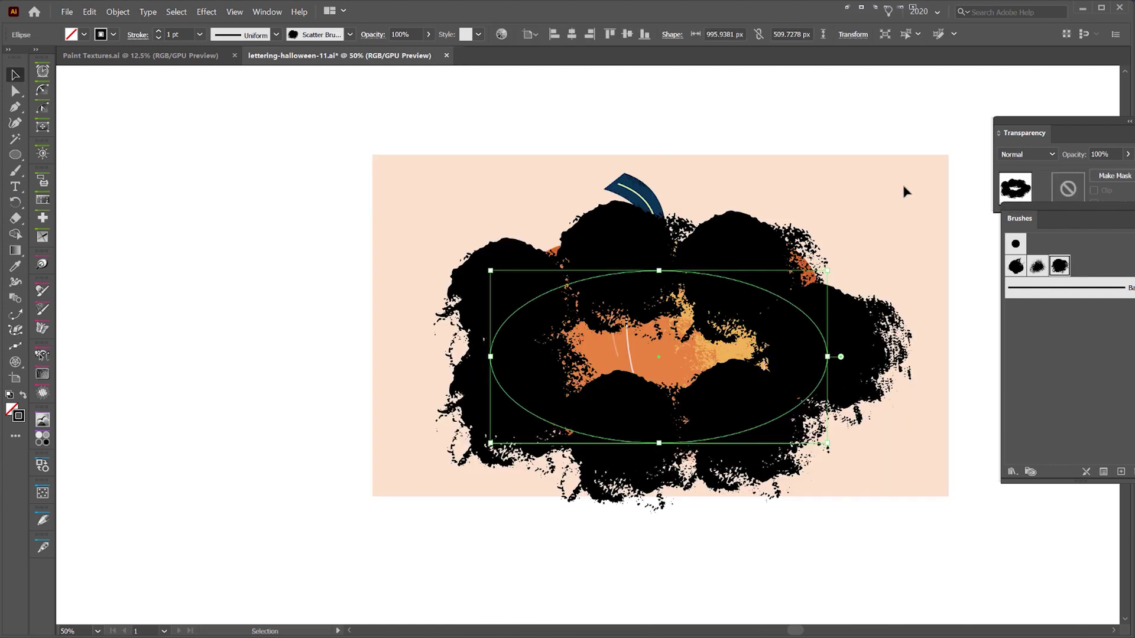
Step: Arrange the textured ellipse behind the pumpkin, just above the background, and nudge it upward
key(ctrl+shift+[)
key(shift+Up)
key(ctrl+])
key(shift+Up)
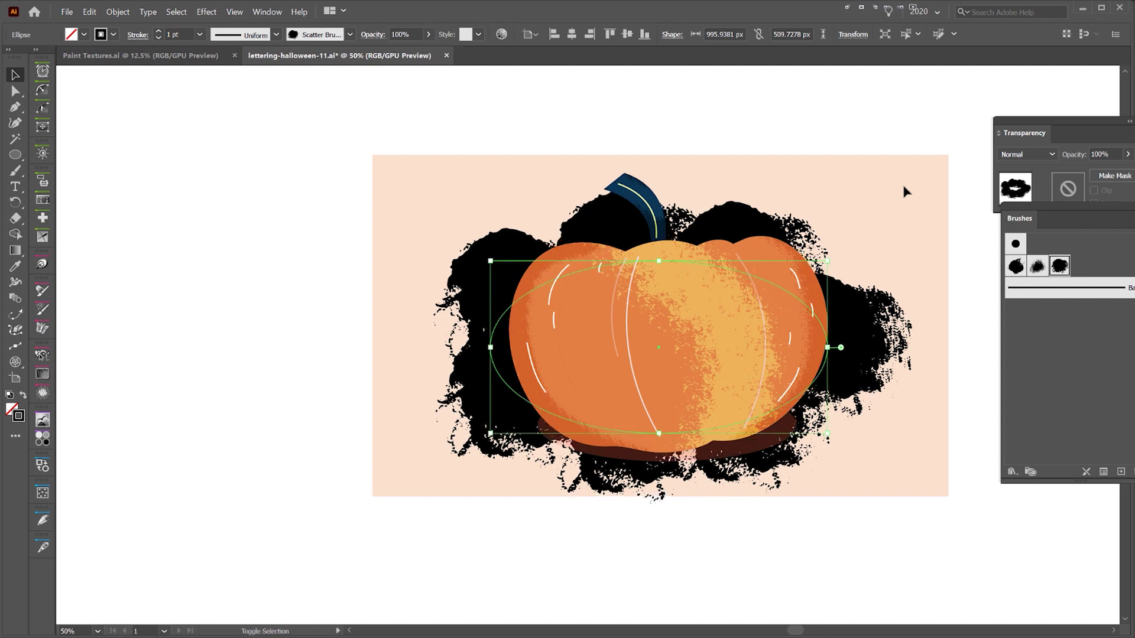
key(shift+Up)
key(shift+Up)
key(shift+Up)
key(shift+Up)
drag(861, 130, 802, 141)
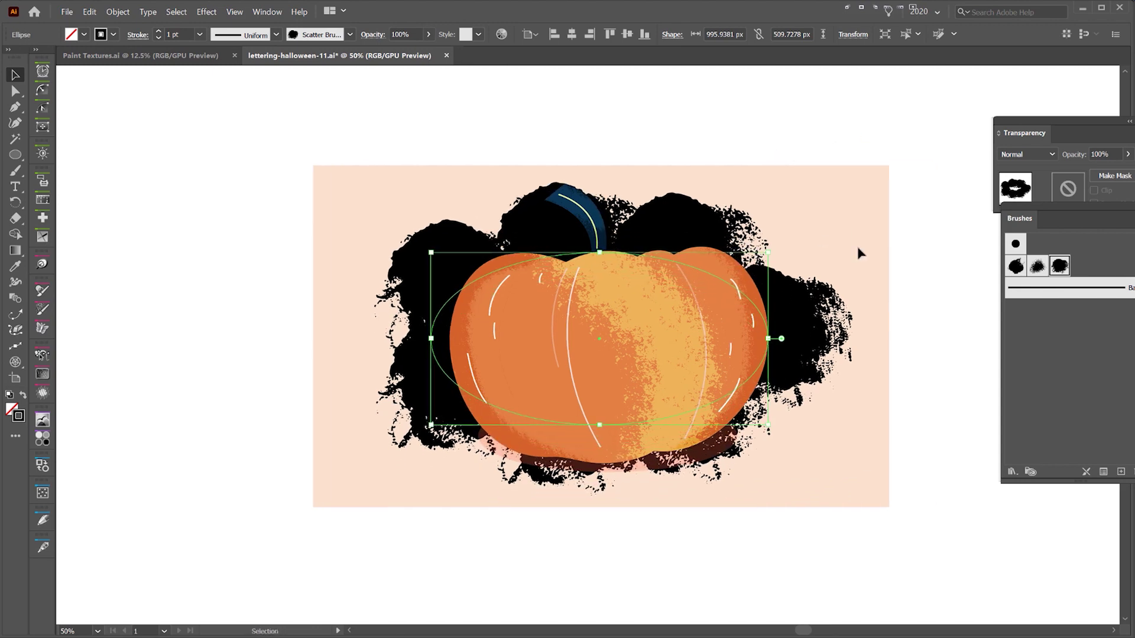
Step: Give the ellipse the peach color sampled from the background and set its blending mode to Multiply
key(i)
click(865, 223)
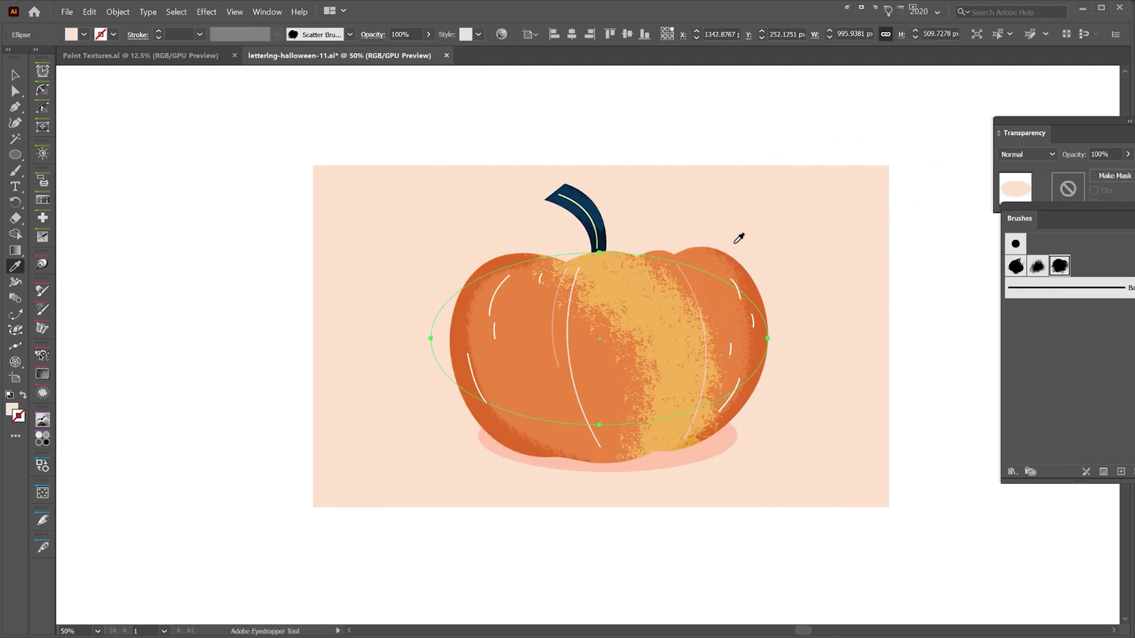
click(1023, 154)
click(1018, 197)
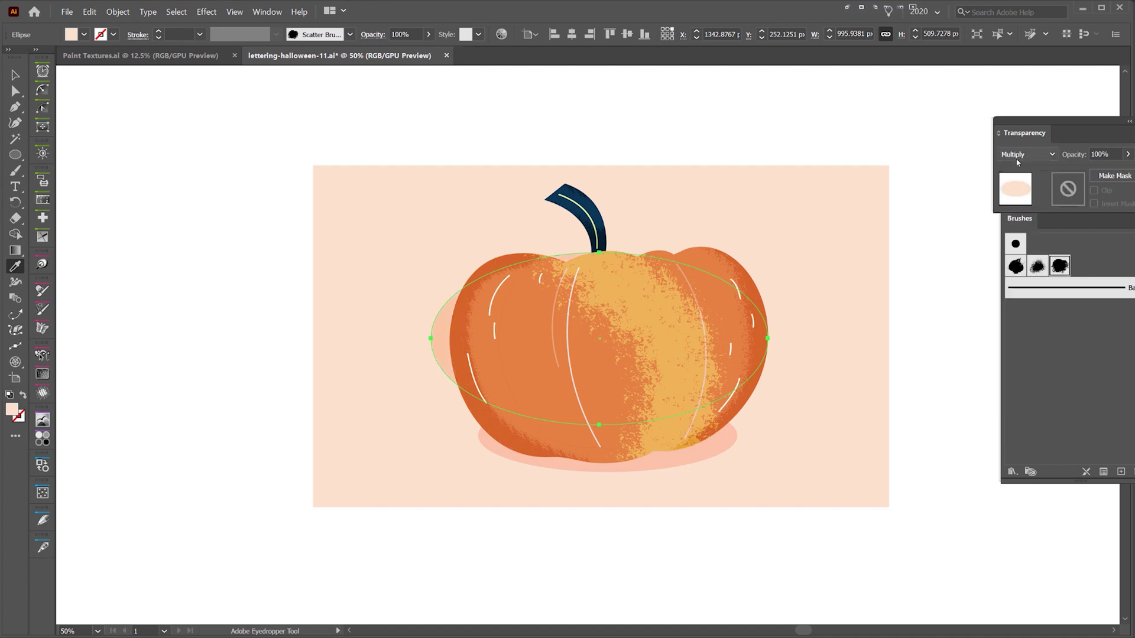
Step: Reapply the dense blot brush to the peach ellipse's outline
scroll(1017, 159, down, 1)
key(v)
click(707, 234)
key(ctrl+z)
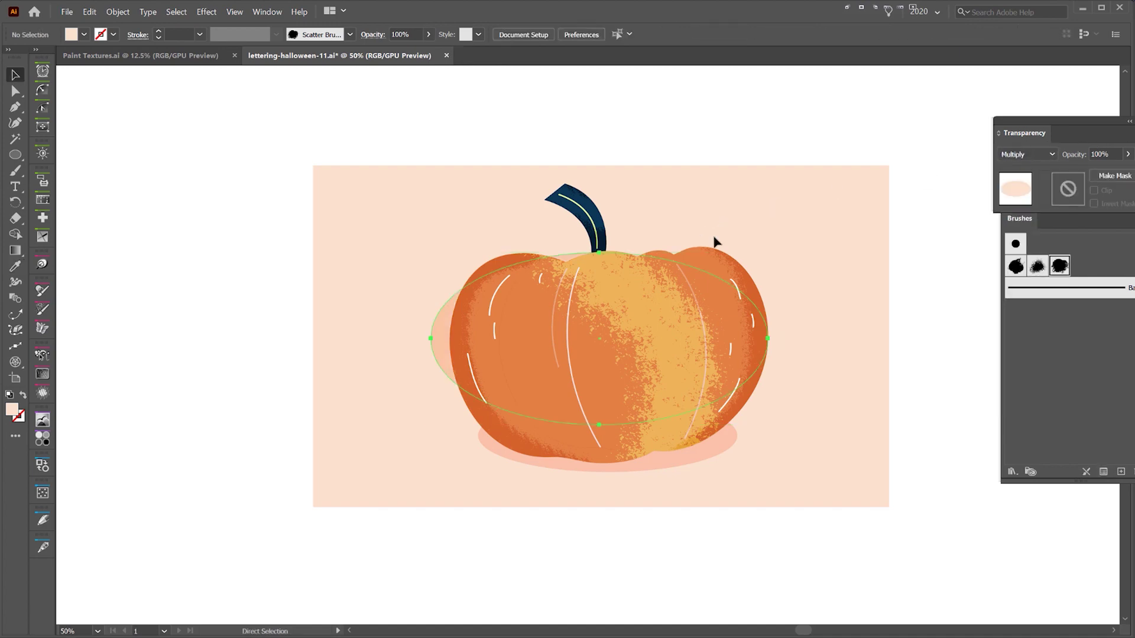
click(1060, 265)
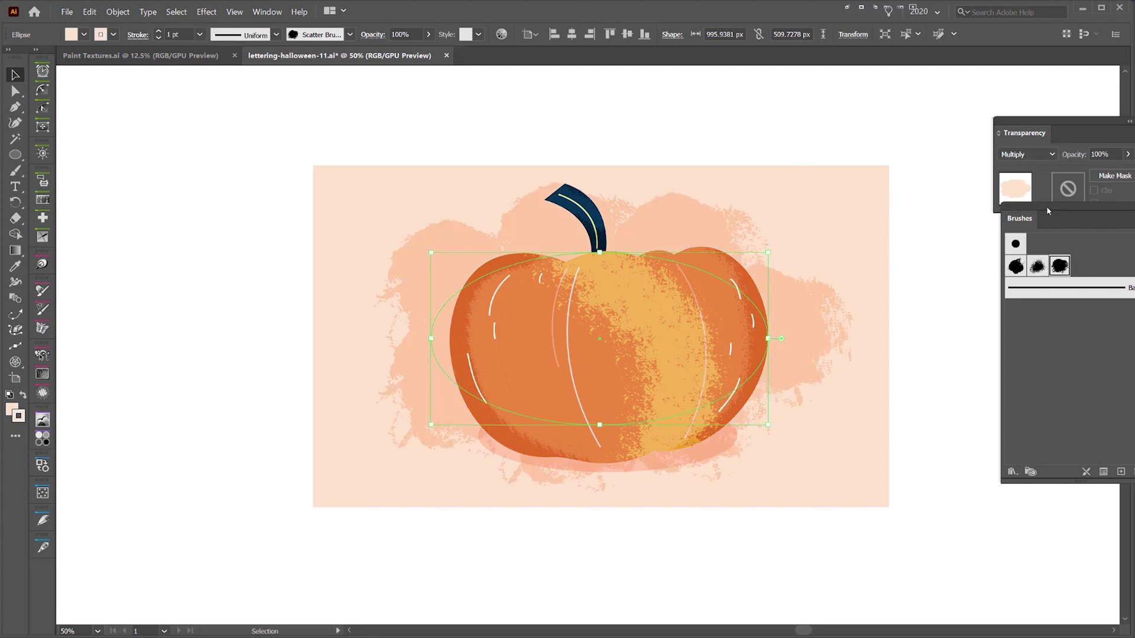
Step: Examine the peach texture around the pumpkin from afar and up close, and move the Transparency panel clear of the Brushes panel
click(849, 205)
scroll(803, 195, down, 1)
drag(741, 209, 444, 245)
key(ctrl+z)
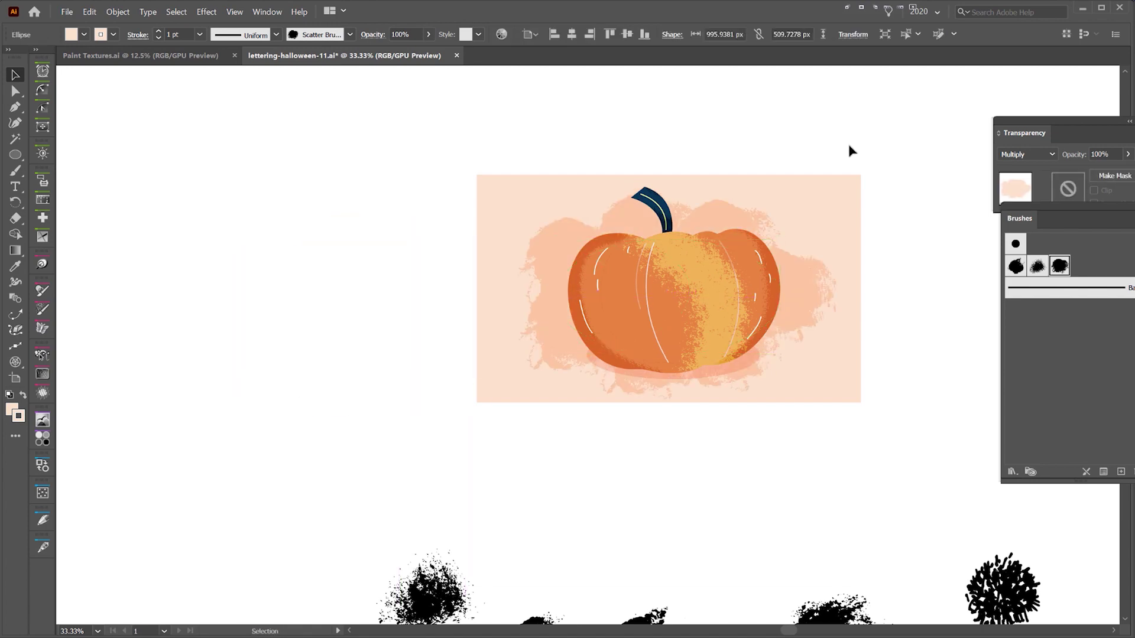
click(849, 147)
drag(869, 113, 807, 137)
scroll(807, 137, down, 1)
scroll(755, 169, up, 3)
drag(787, 248, 862, 141)
drag(1061, 129, 1068, 116)
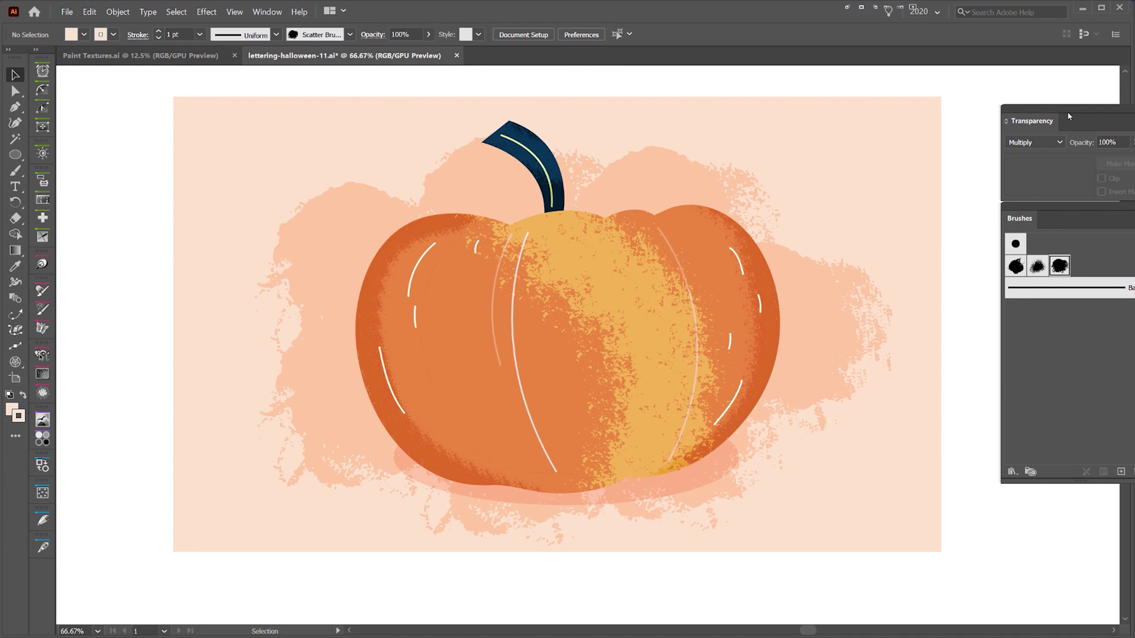
Step: Review the ink blots below the artboard and the pumpkin illustration with its textured backdrop
scroll(875, 200, down, 3)
drag(913, 335, 759, 172)
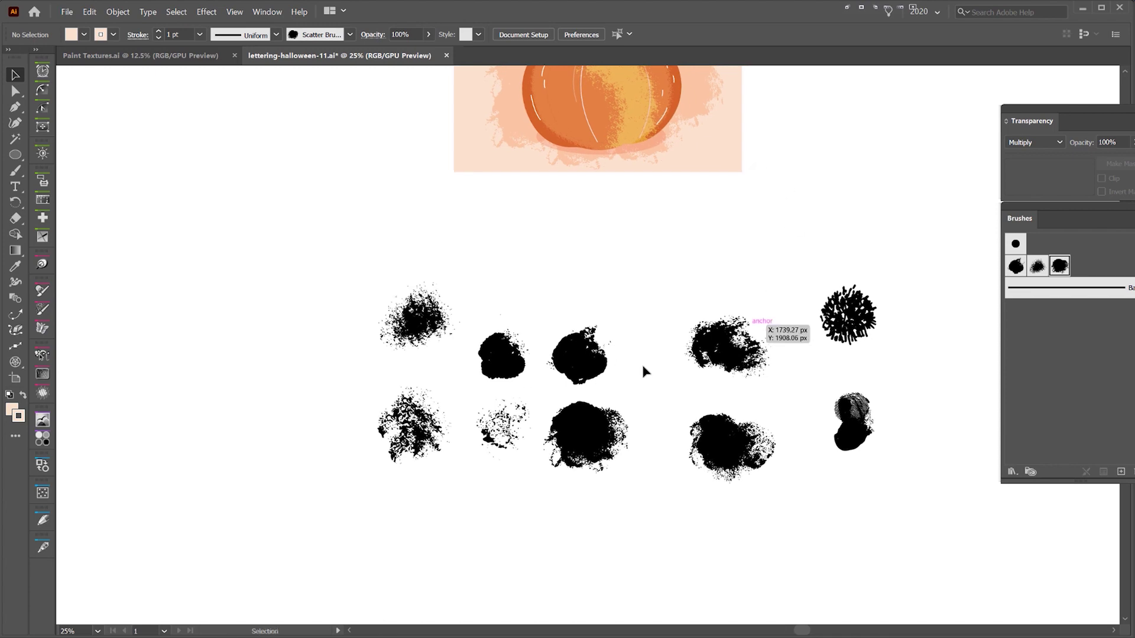
scroll(542, 356, up, 1)
drag(513, 374, 505, 337)
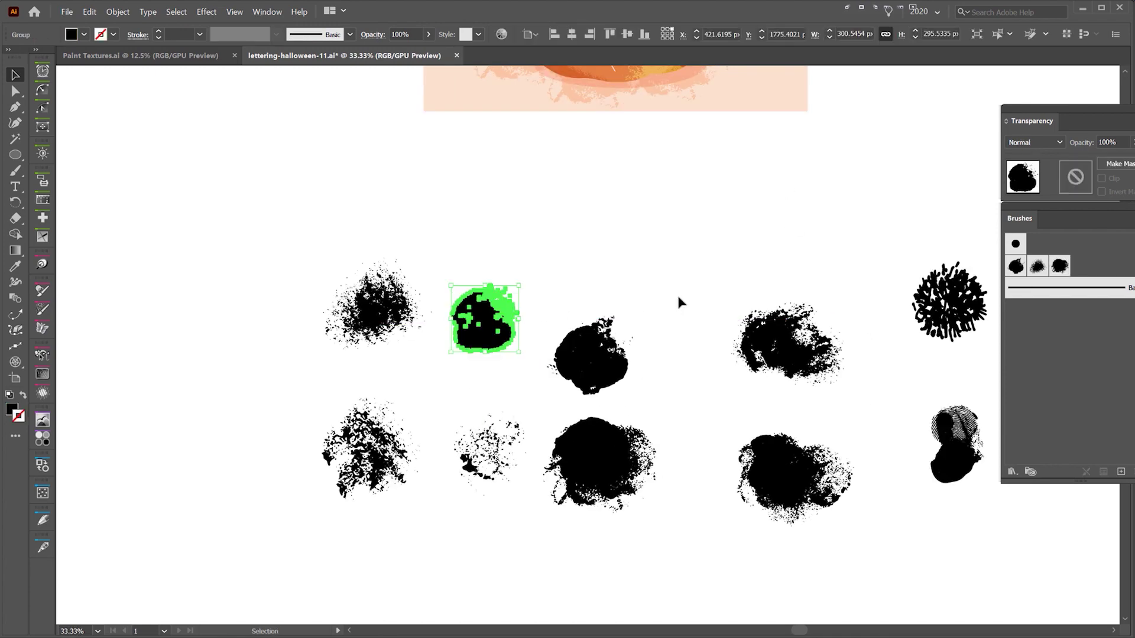
key(ctrl+z)
click(791, 222)
drag(822, 149, 789, 438)
scroll(607, 300, up, 1)
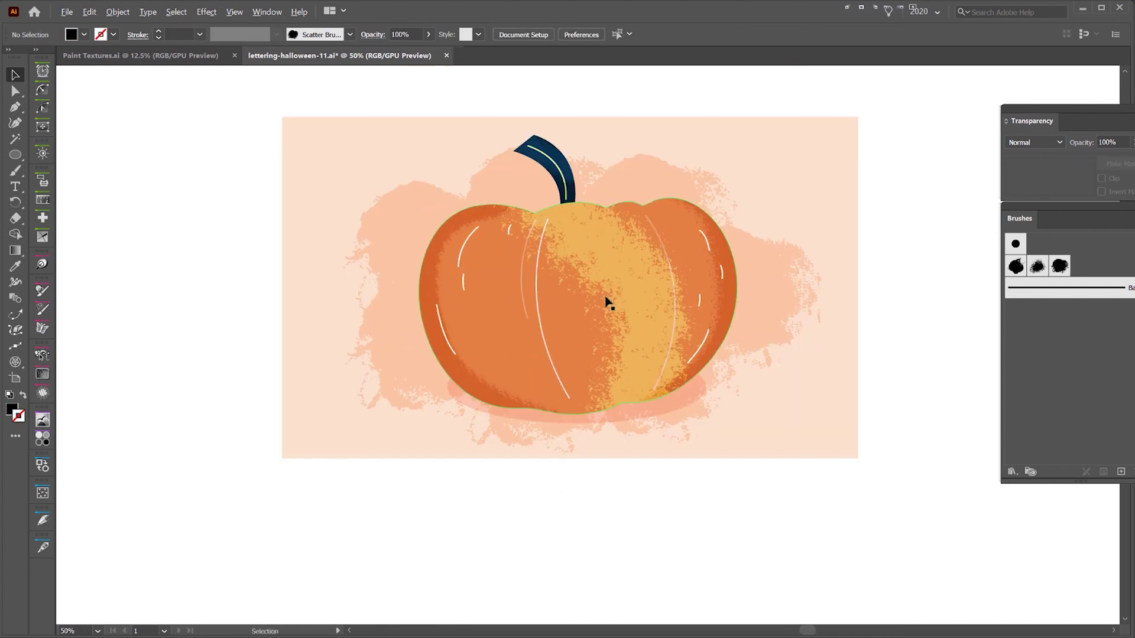
scroll(914, 259, up, 1)
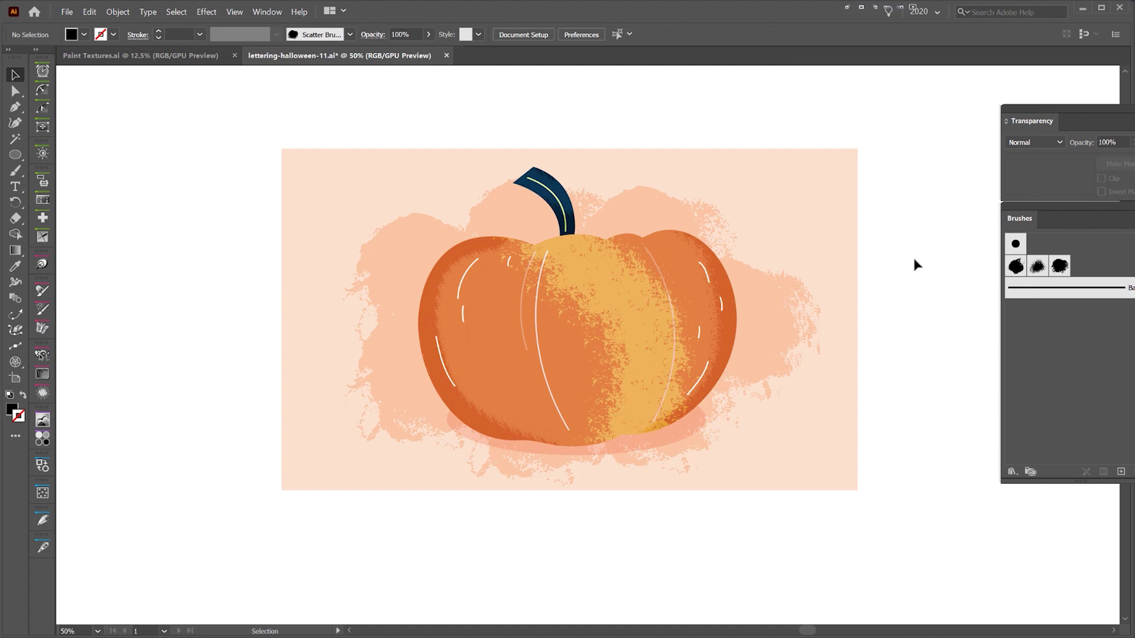